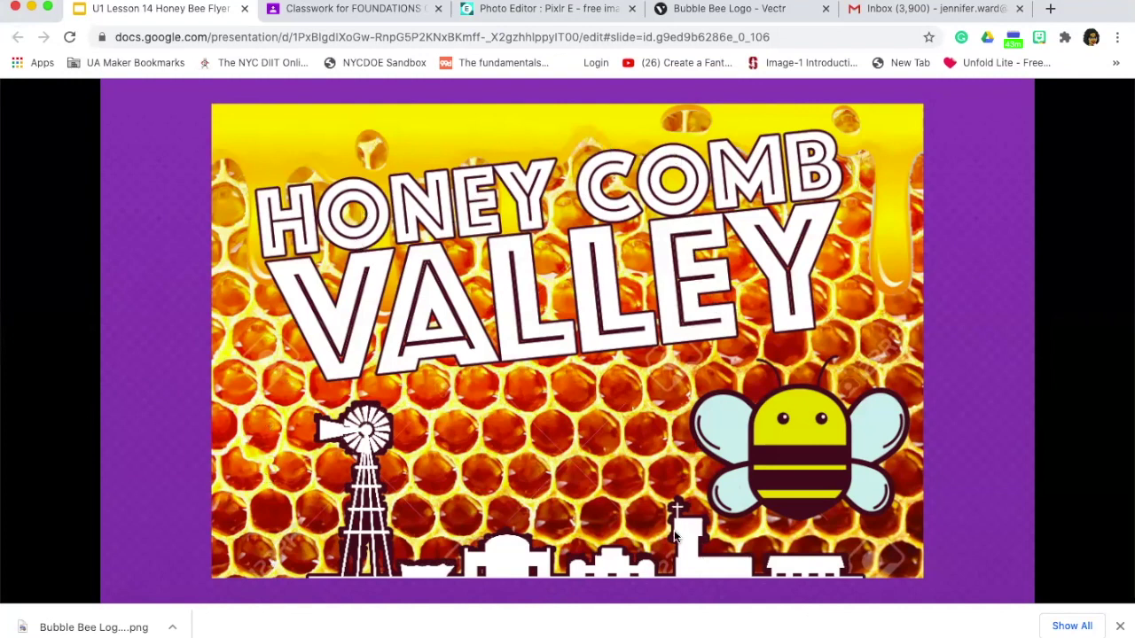
# Read through the lesson slides up to the Honeycomb Valley Flyer instructions, and view the Pixlr E start page
pyautogui.click(615, 470)
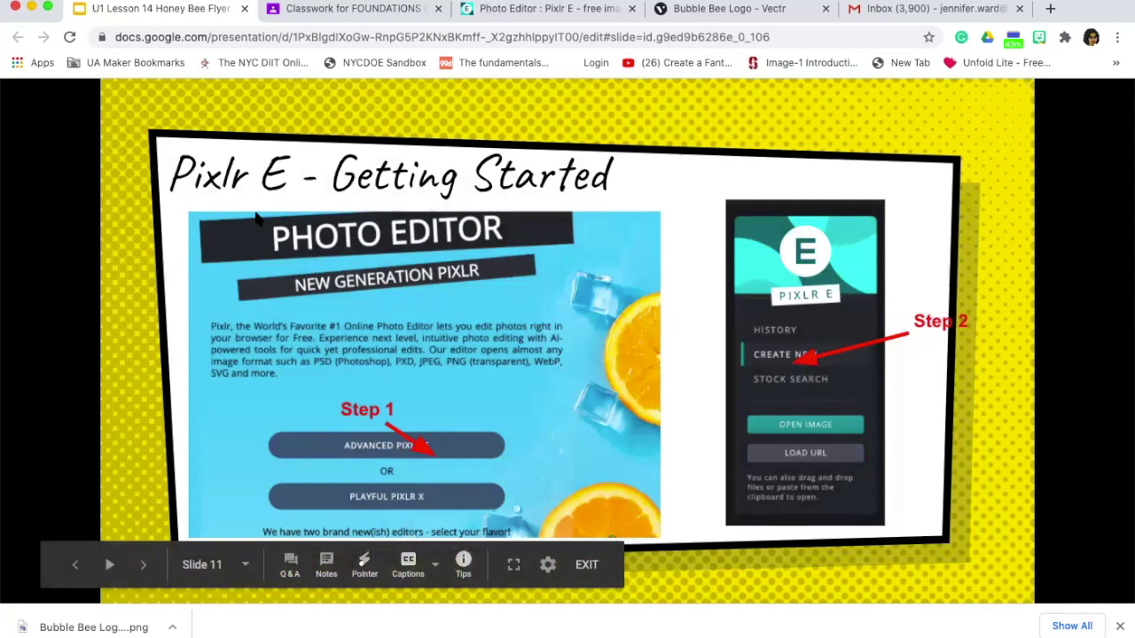
pyautogui.click(352, 439)
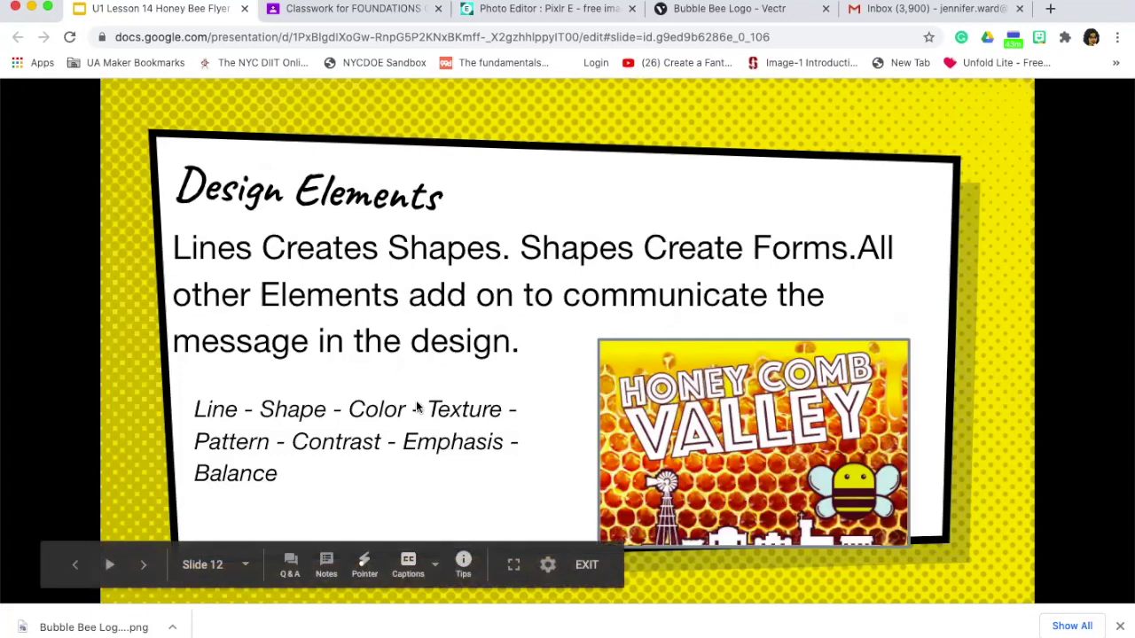
pyautogui.click(601, 455)
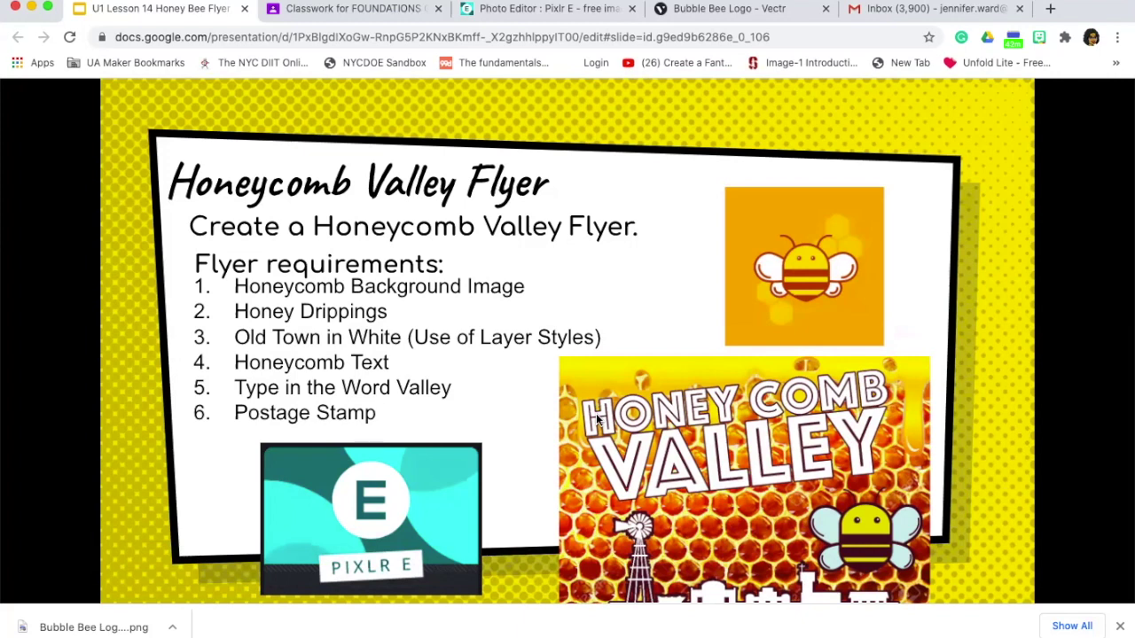
pyautogui.press('Right')
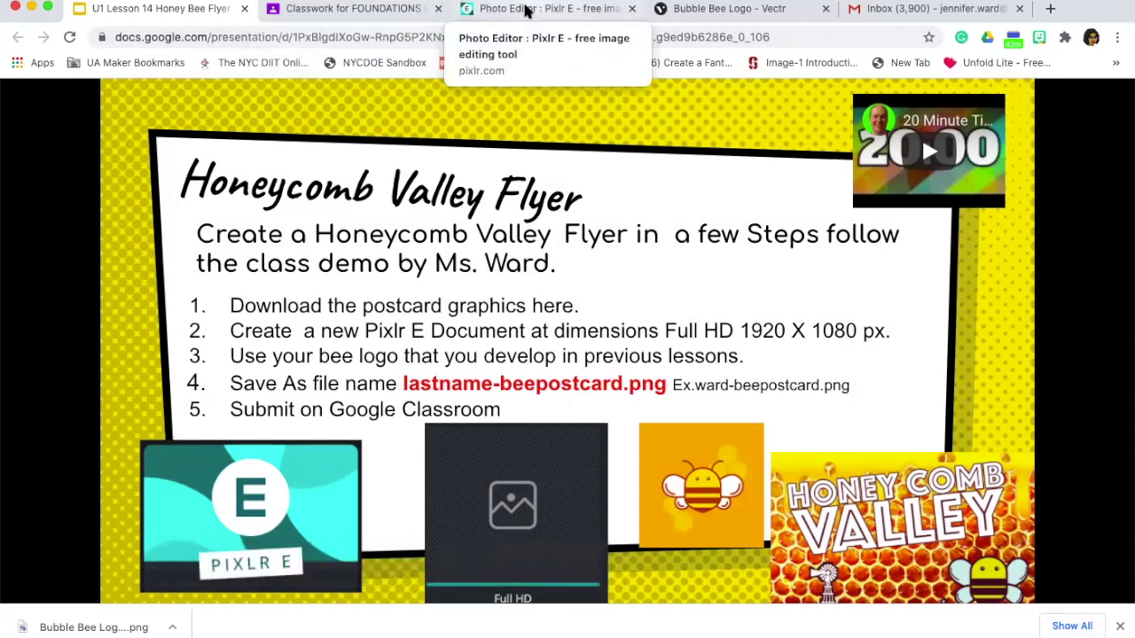
pyautogui.click(520, 11)
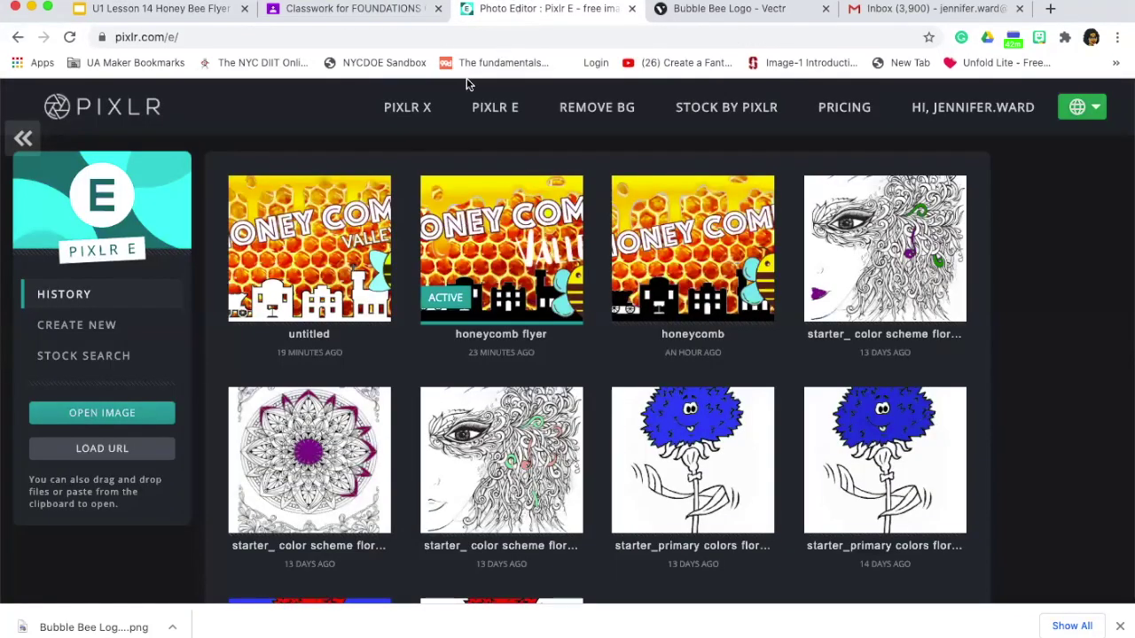
# Switch to Google Classroom and expand the "[BM] Honey Bee Flyer - Pixlr E" assignment under U1 Lesson 14
pyautogui.click(365, 13)
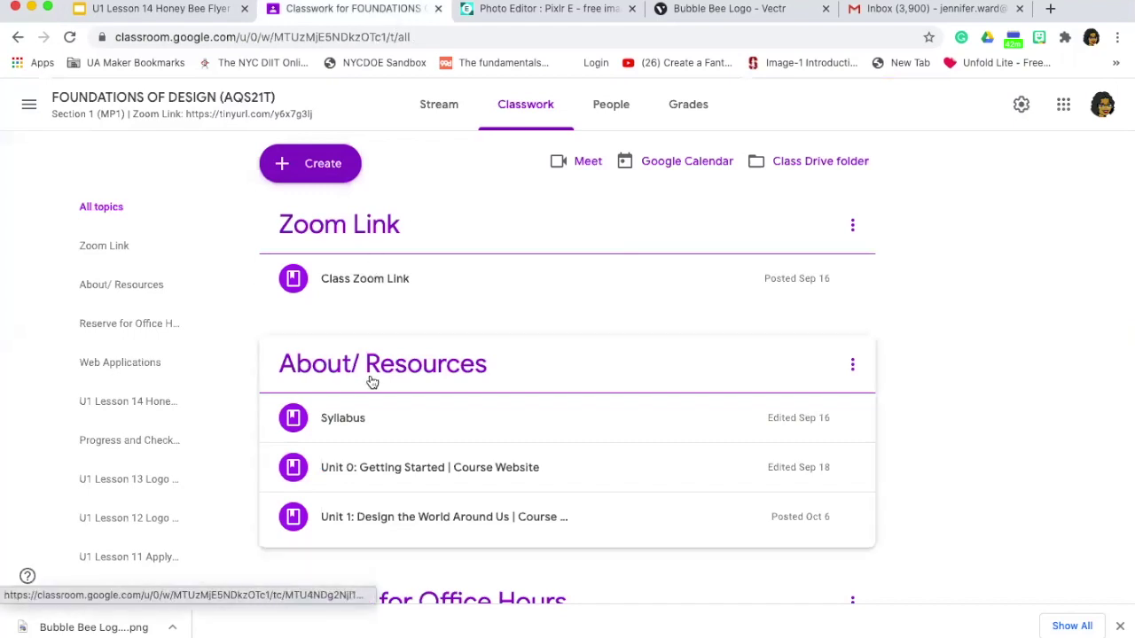
pyautogui.scroll(-1, 369, 403)
pyautogui.scroll(-8, 369, 415)
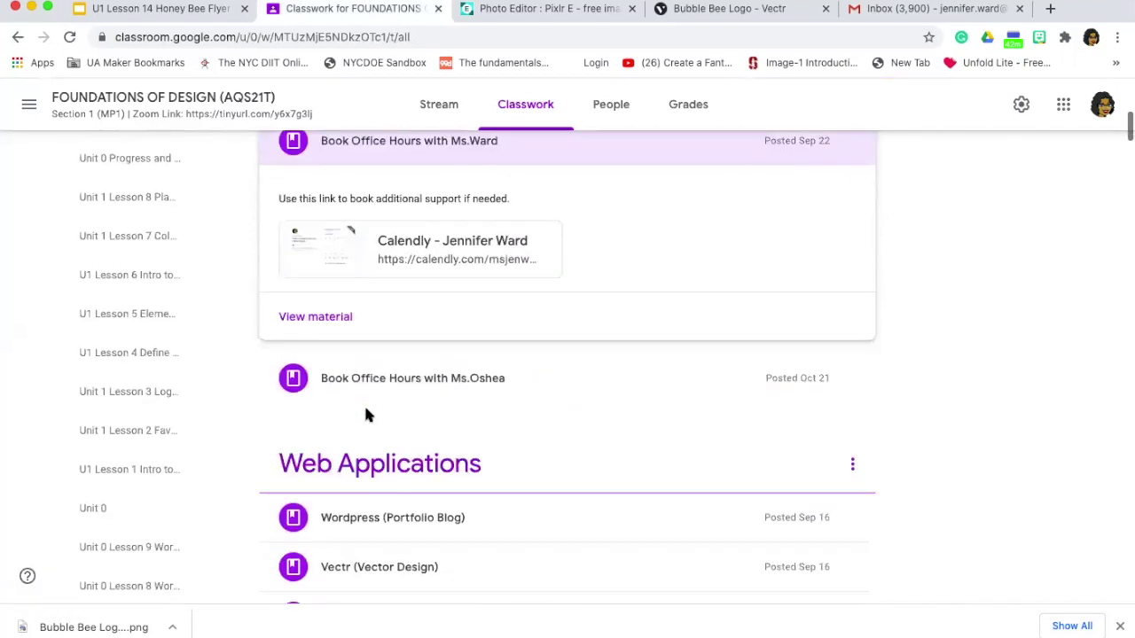
pyautogui.scroll(-6, 369, 415)
pyautogui.scroll(1, 367, 413)
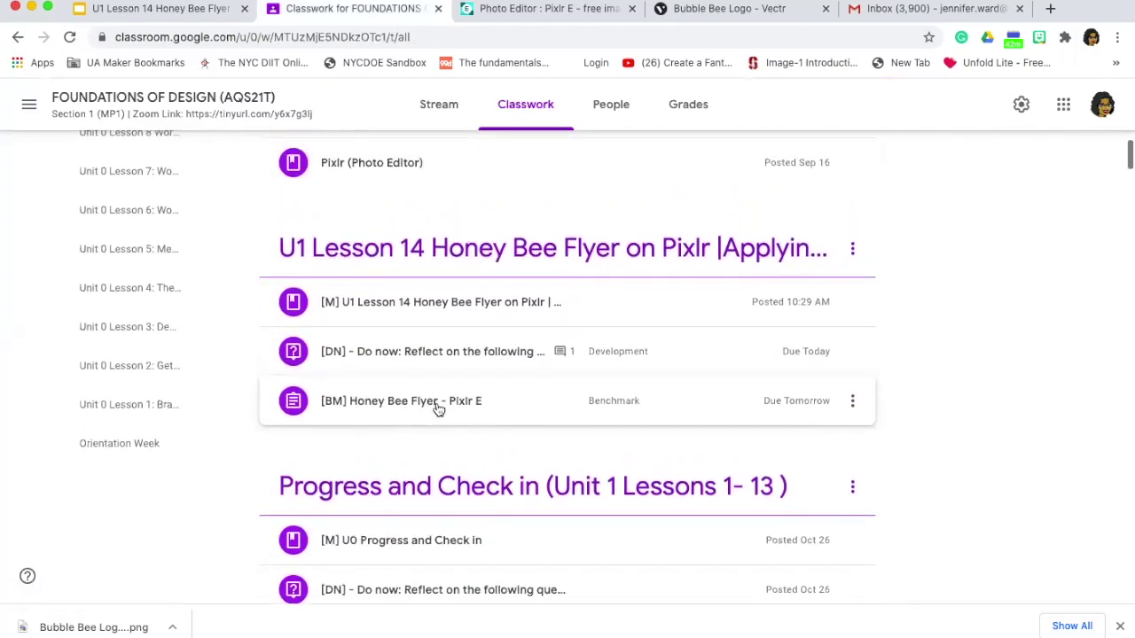
pyautogui.click(437, 408)
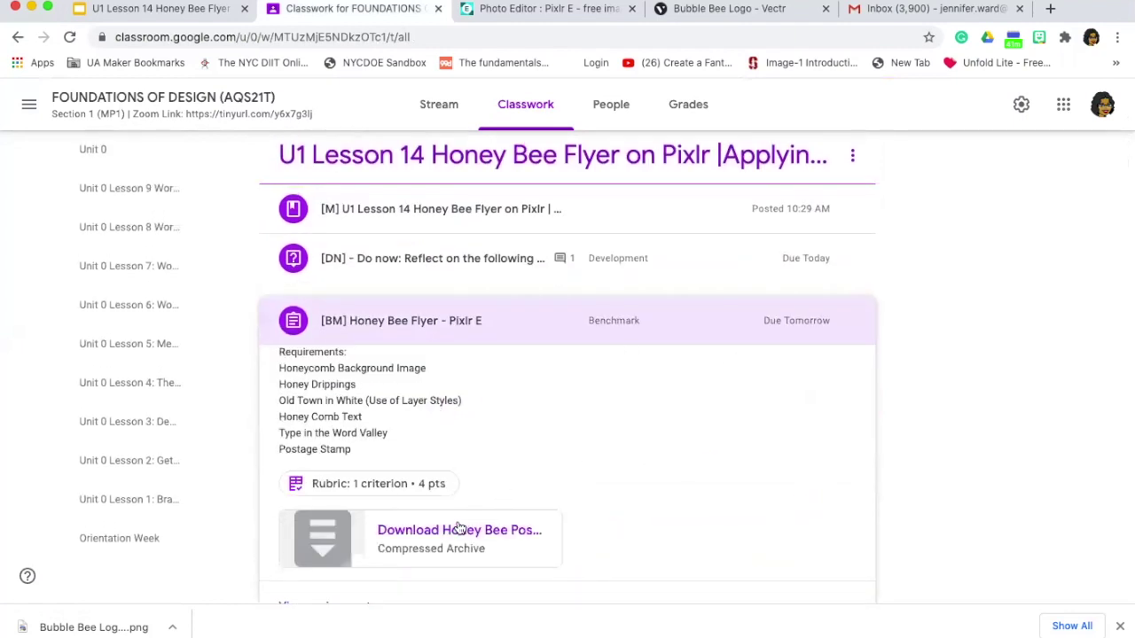
# Open the assignment's Download Honey Bee Postcard Graphics.zip attachment in a new window and download it
pyautogui.click(459, 529)
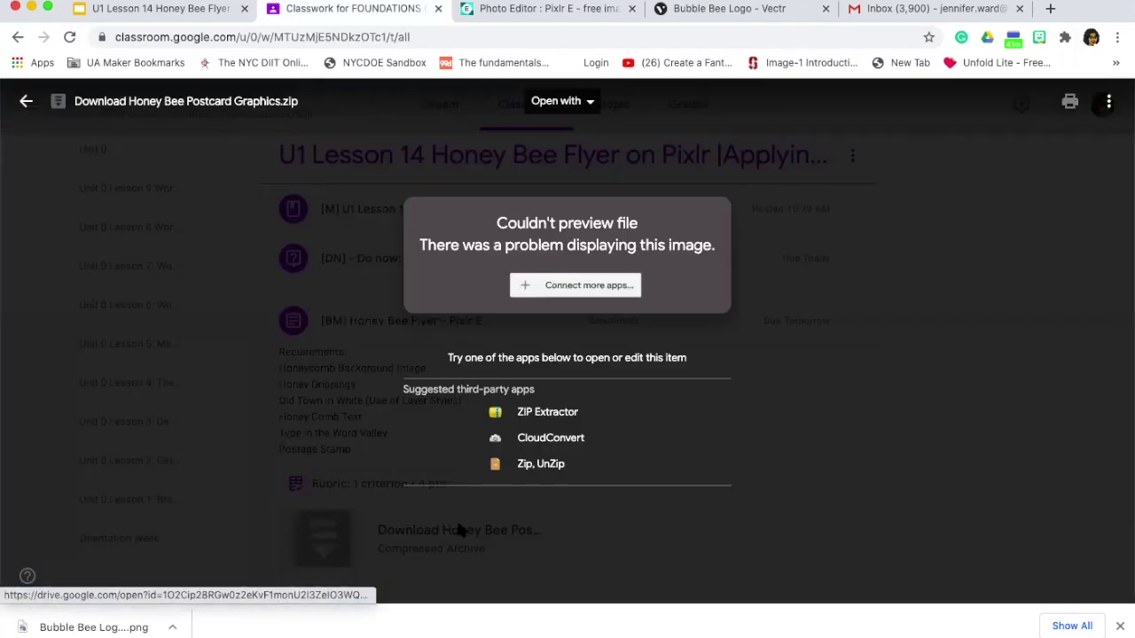
pyautogui.click(1109, 103)
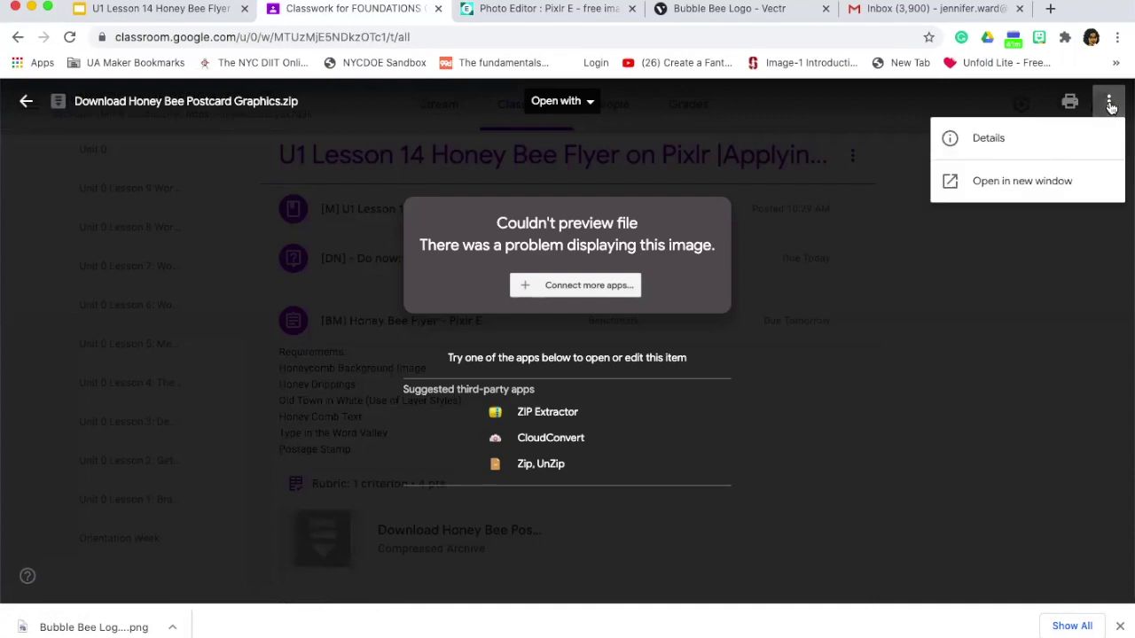
pyautogui.click(1007, 189)
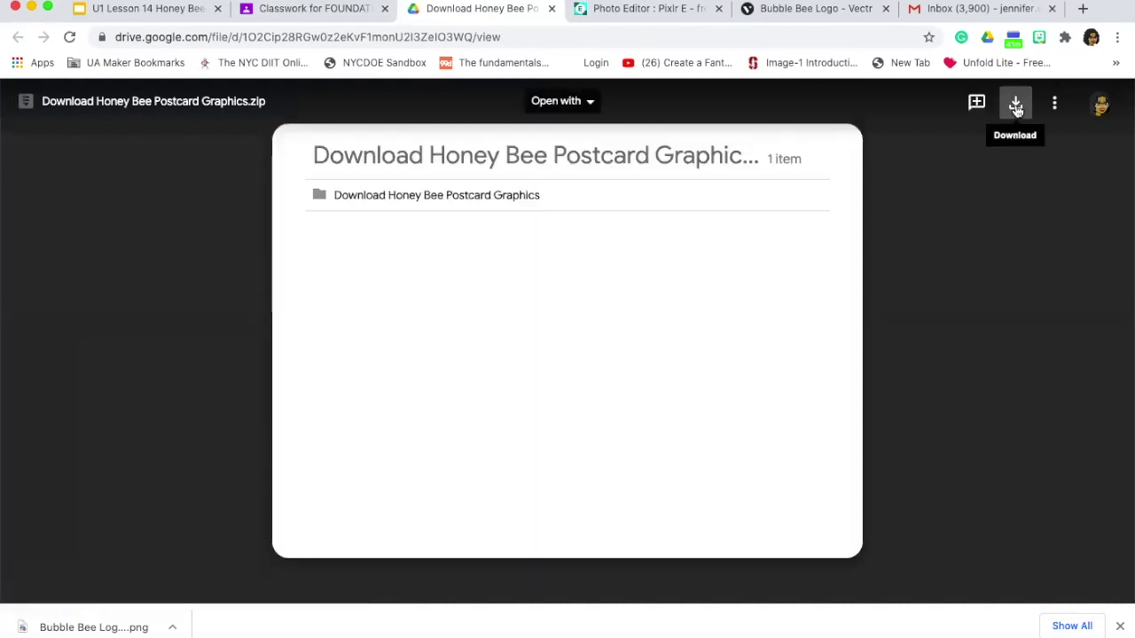
pyautogui.click(1016, 105)
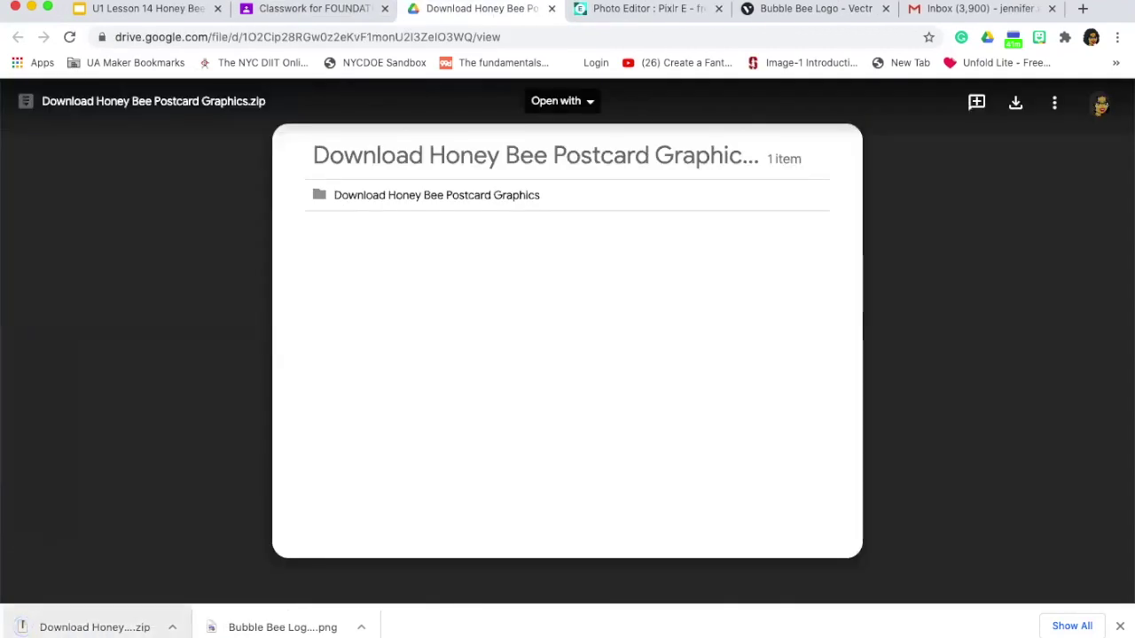
# Switch to Finder, extract the downloaded postcard graphics archive in Downloads and open the extracted folder
pyautogui.click(119, 628)
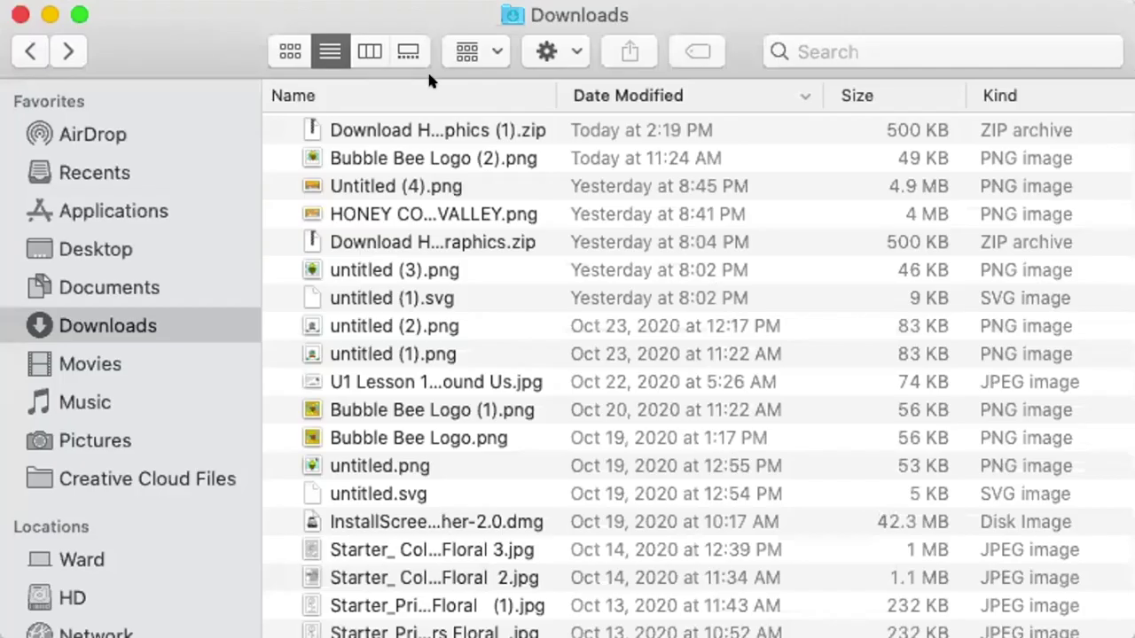
pyautogui.click(317, 129)
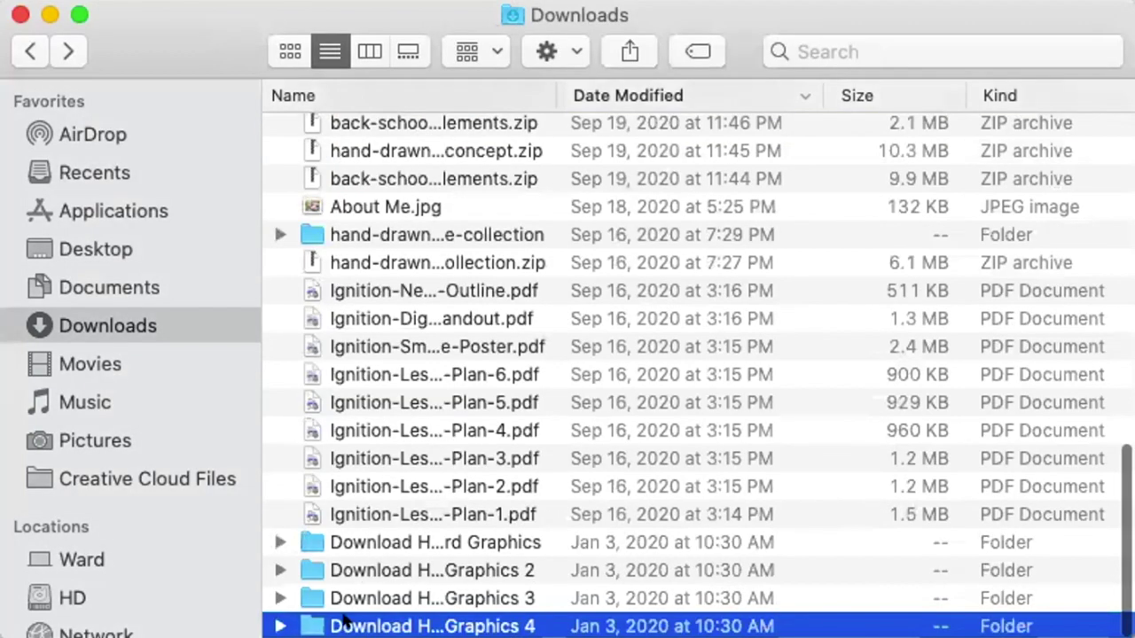
pyautogui.doubleClick(345, 622)
# Examine the postcard graphics files in the folder, from the file list and as large gallery previews
pyautogui.click(360, 131)
pyautogui.click(357, 153)
pyautogui.click(352, 186)
pyautogui.click(342, 216)
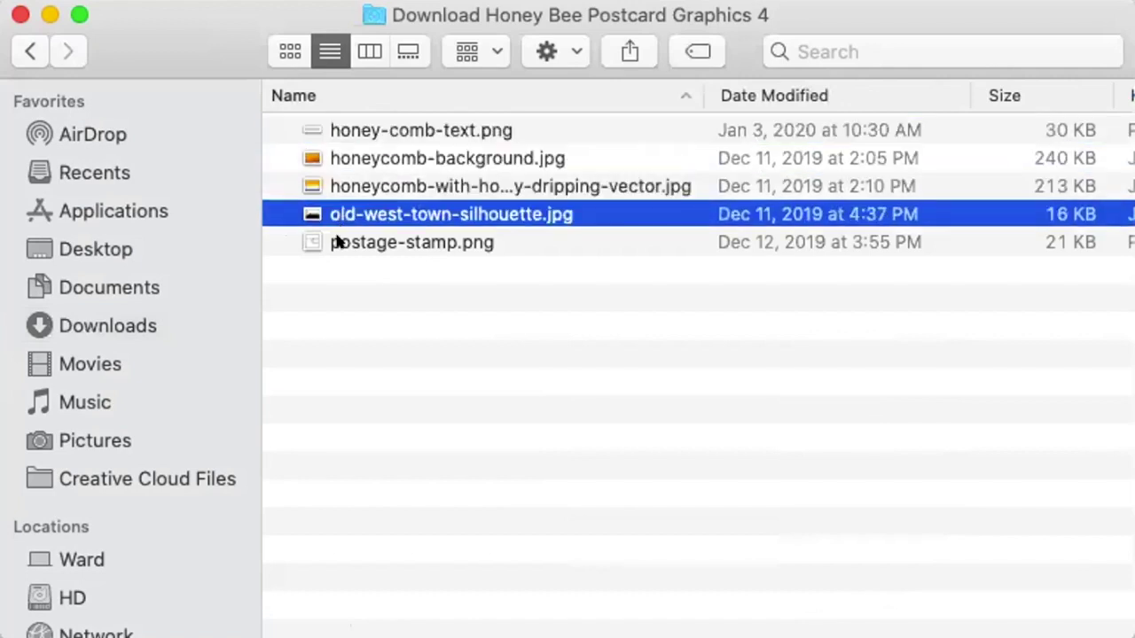
pyautogui.click(337, 242)
pyautogui.click(406, 51)
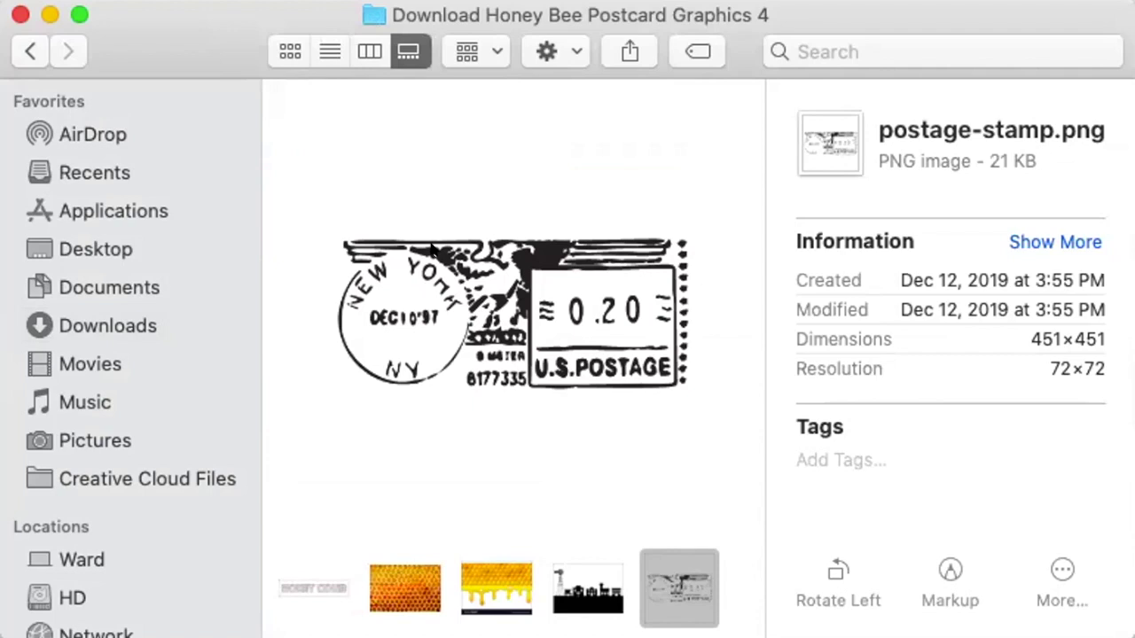
pyautogui.press('Left')
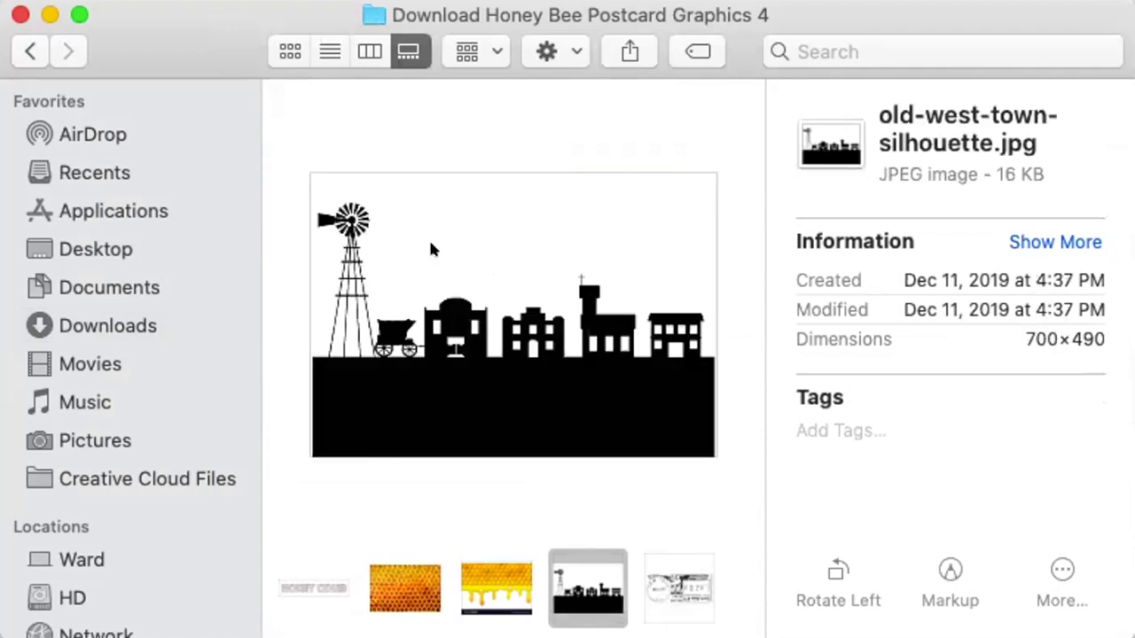
pyautogui.press('Left')
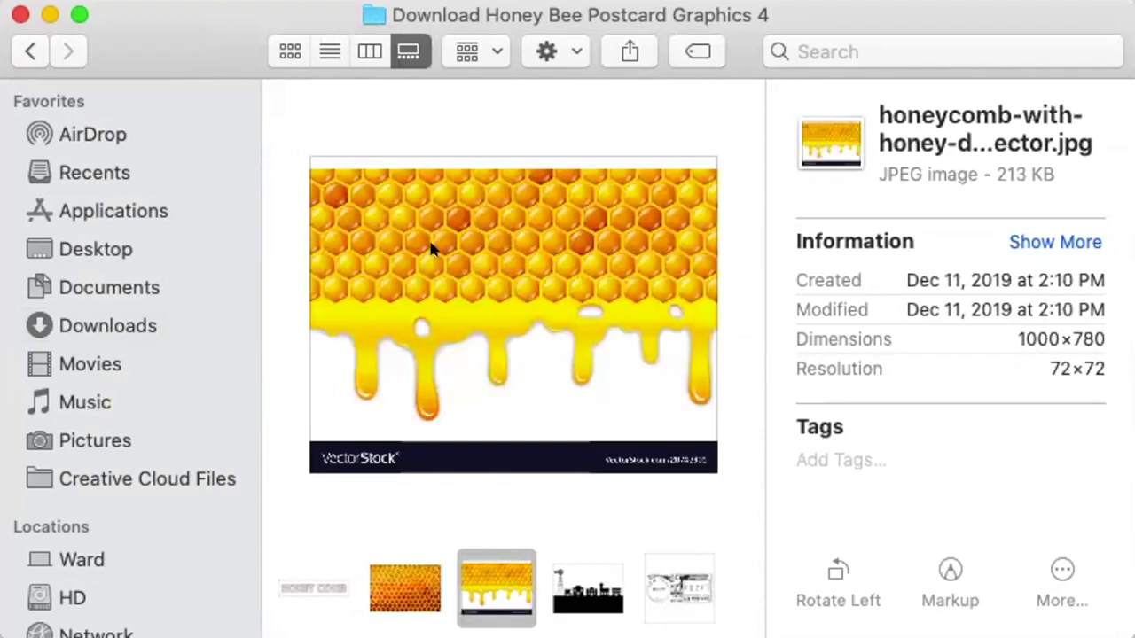
pyautogui.press('Left')
pyautogui.press('Left')
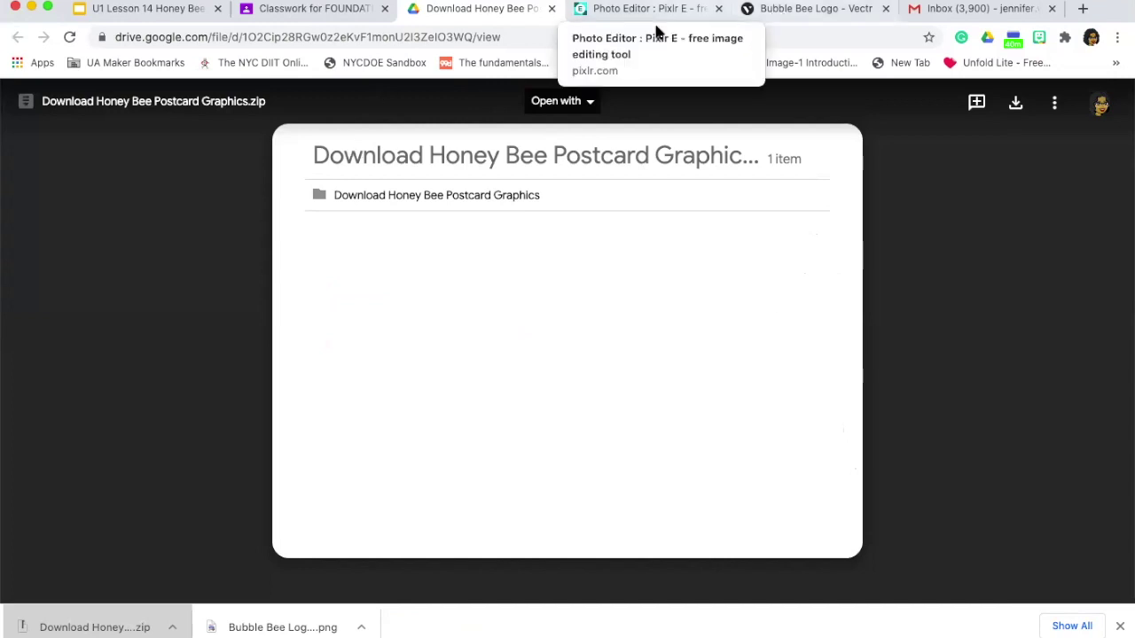
# Switch to the Bubble Bee Logo in Vectr and hide its yellow background rectangle layer
pyautogui.click(773, 10)
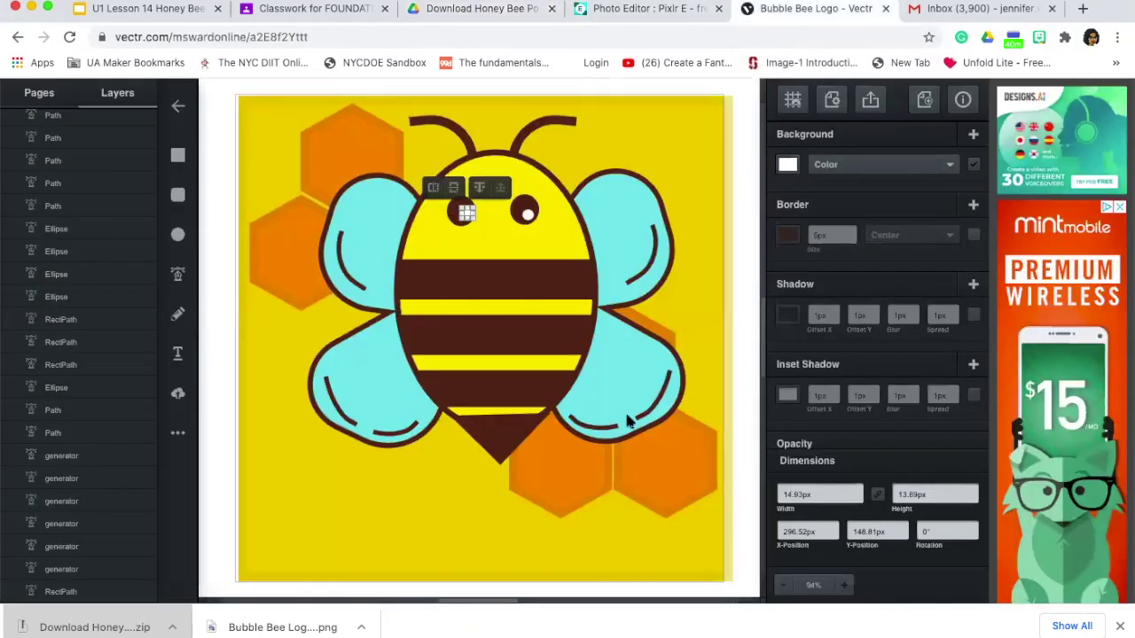
pyautogui.click(411, 528)
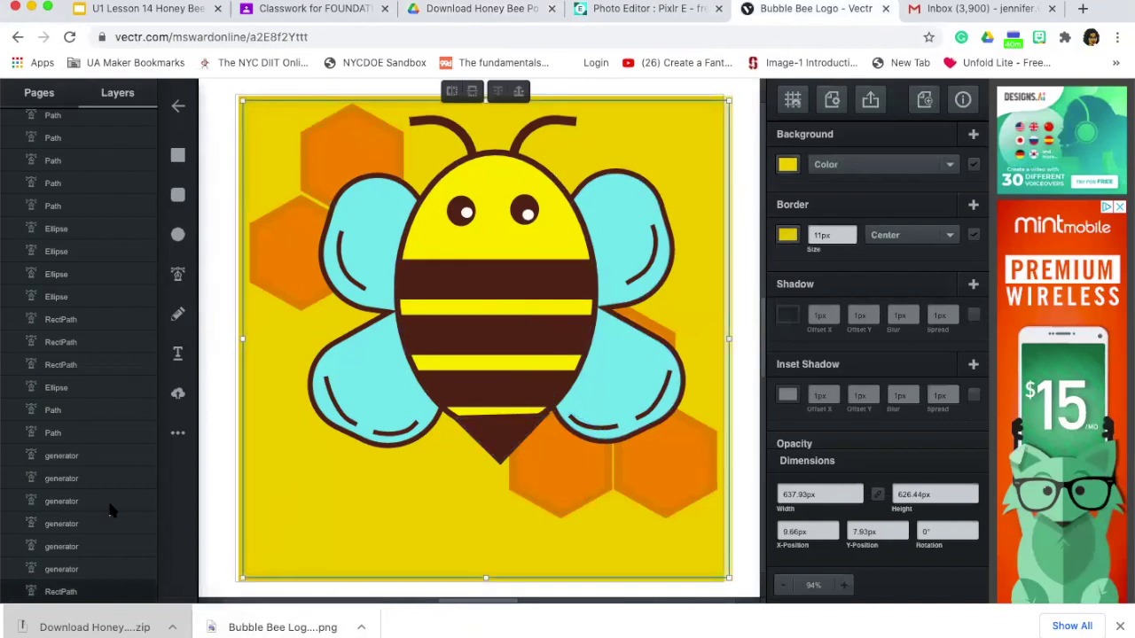
pyautogui.click(143, 592)
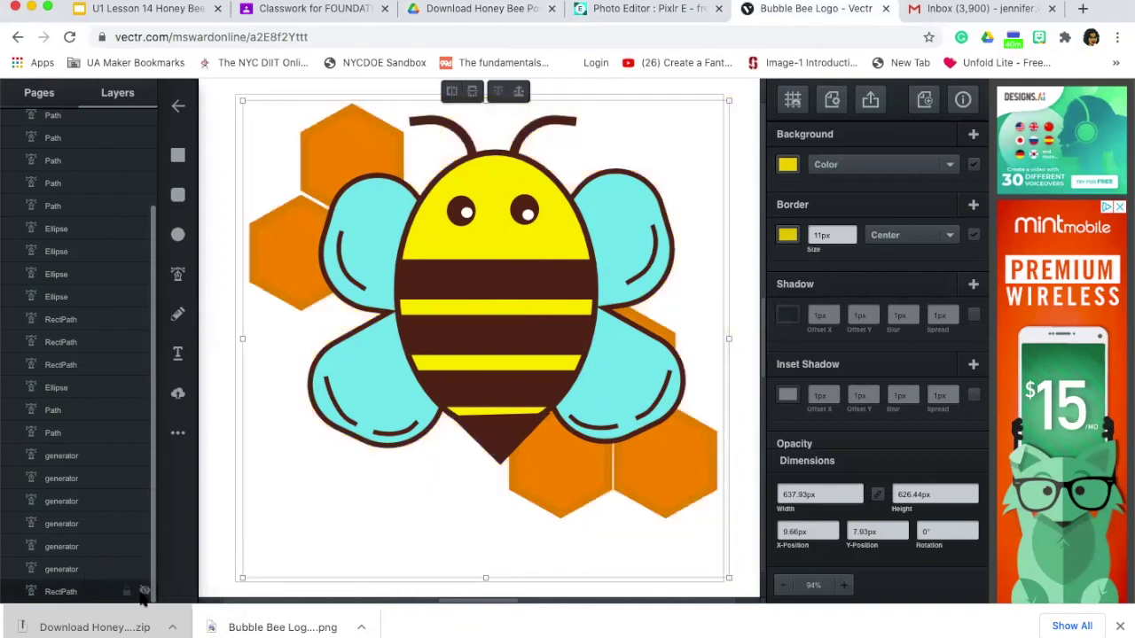
# Hide the five orange hexagon layers around the bee so that only the bee is left on the page
pyautogui.click(283, 278)
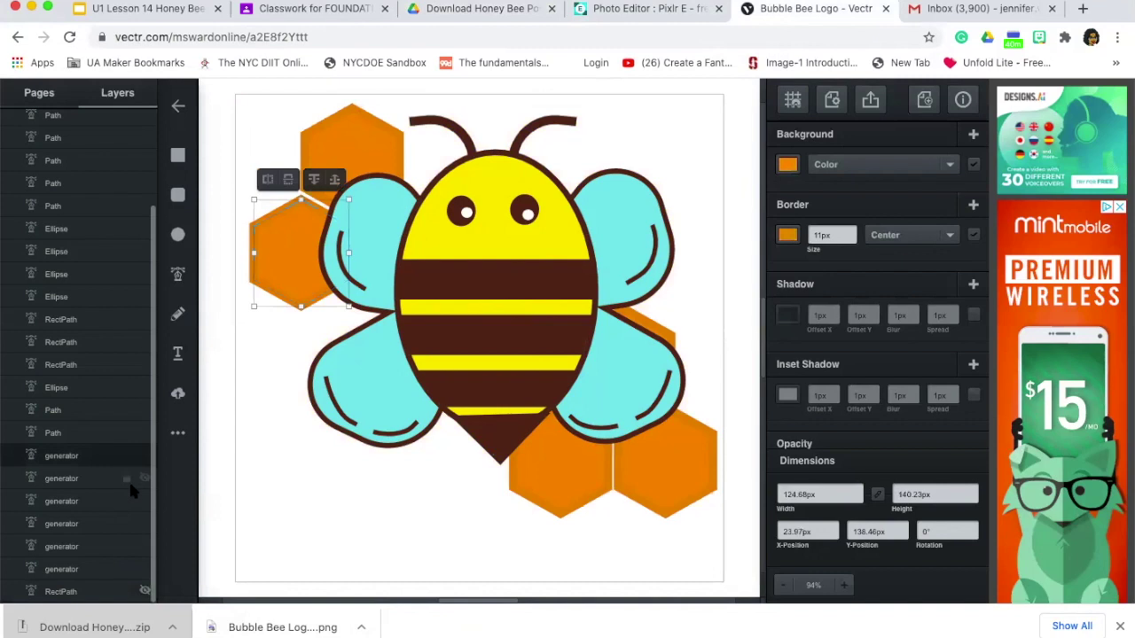
pyautogui.click(144, 456)
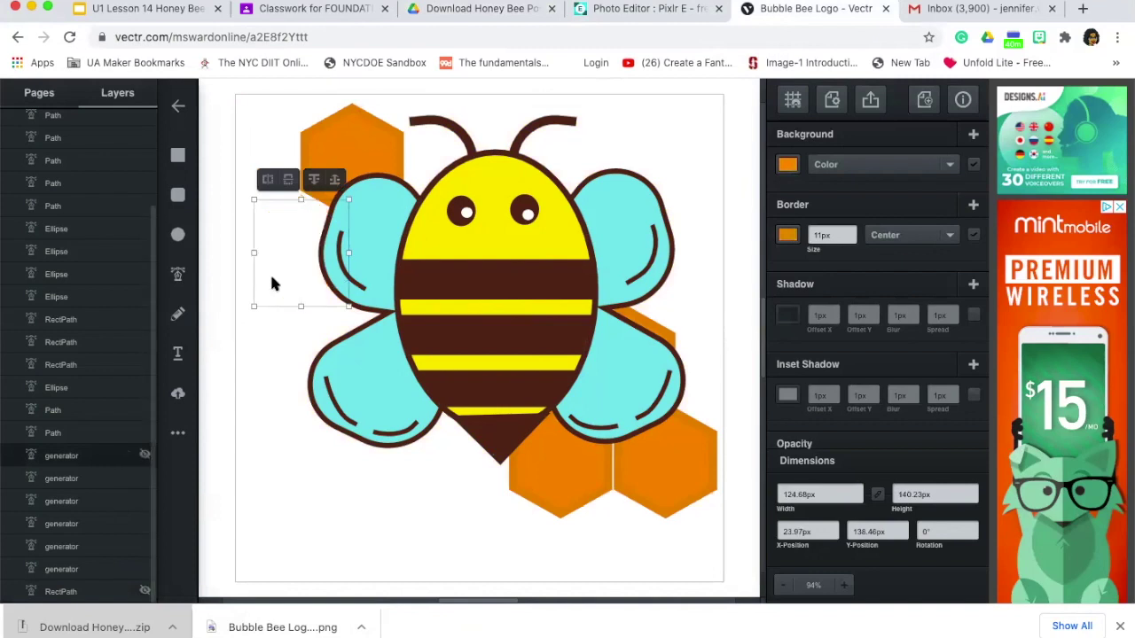
pyautogui.click(331, 142)
pyautogui.click(145, 501)
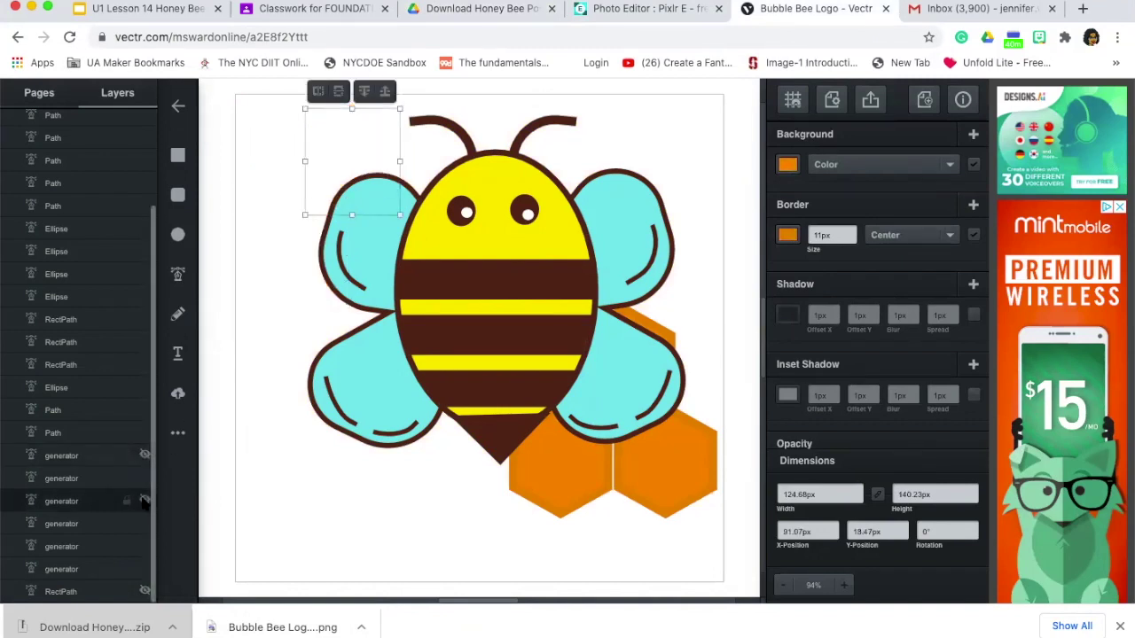
pyautogui.click(558, 459)
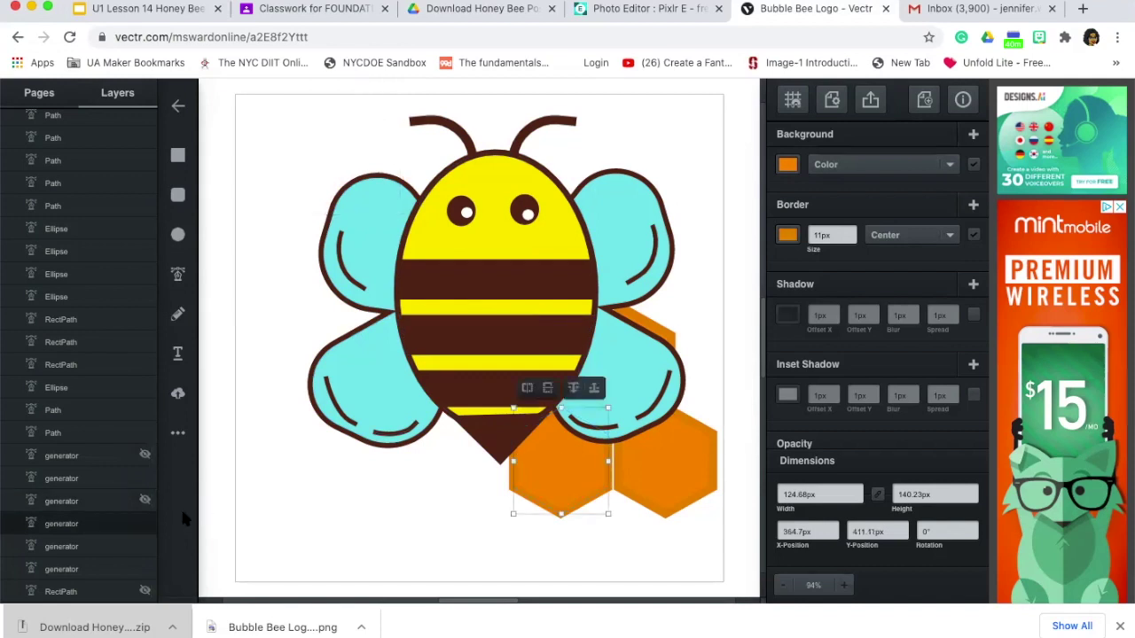
pyautogui.click(145, 524)
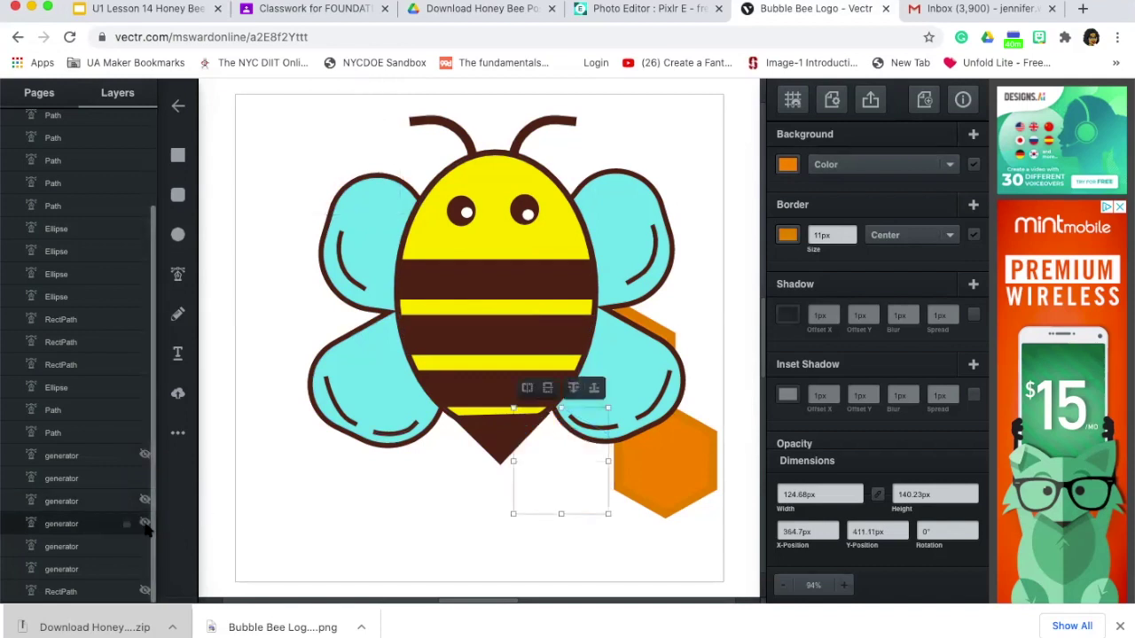
pyautogui.click(657, 479)
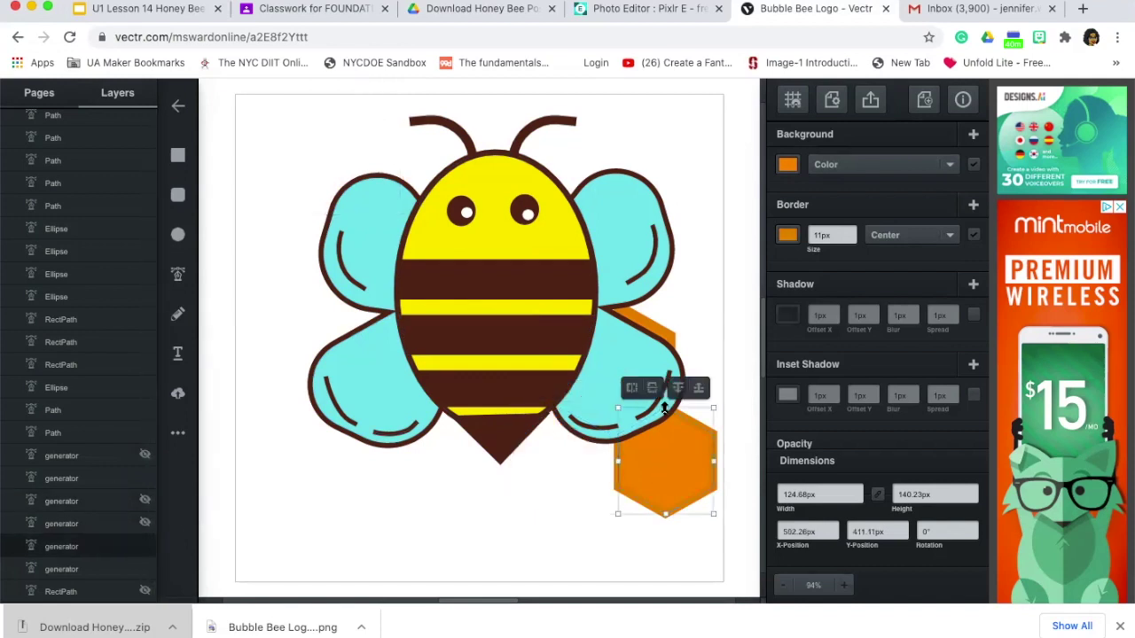
pyautogui.click(143, 547)
pyautogui.click(656, 332)
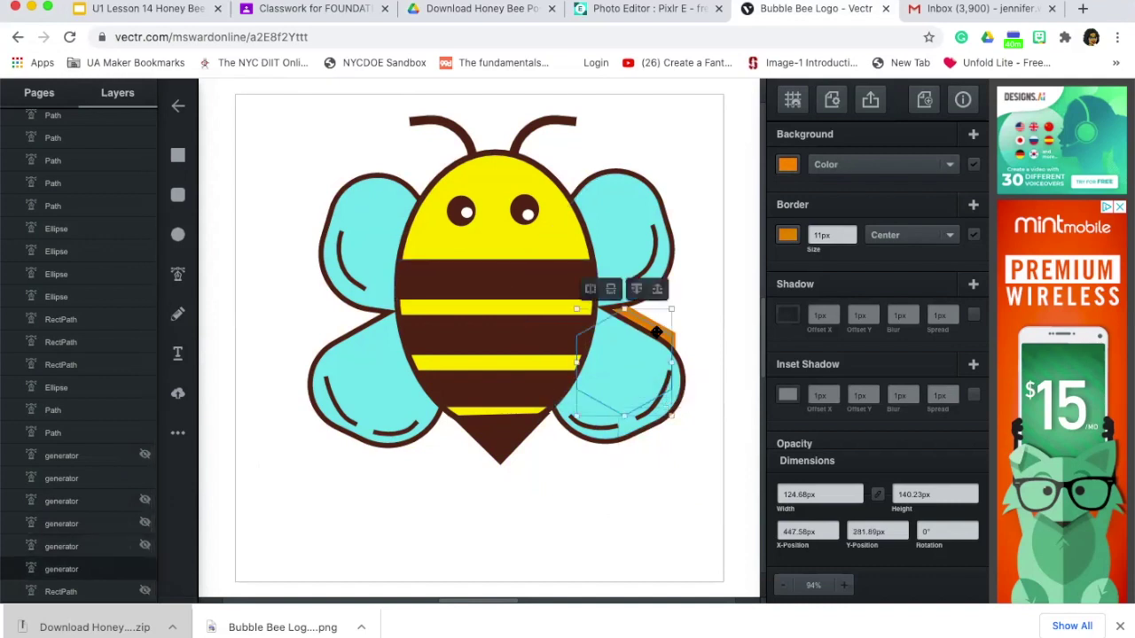
pyautogui.click(144, 568)
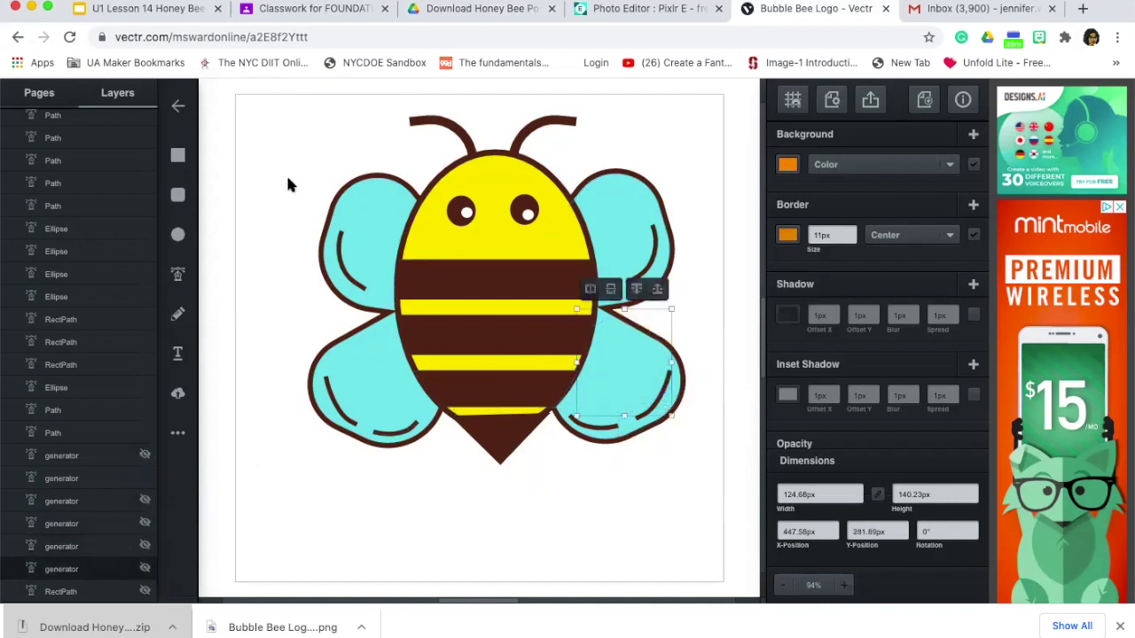
# Export the bee logo page as a PNG and download it
pyautogui.click(870, 99)
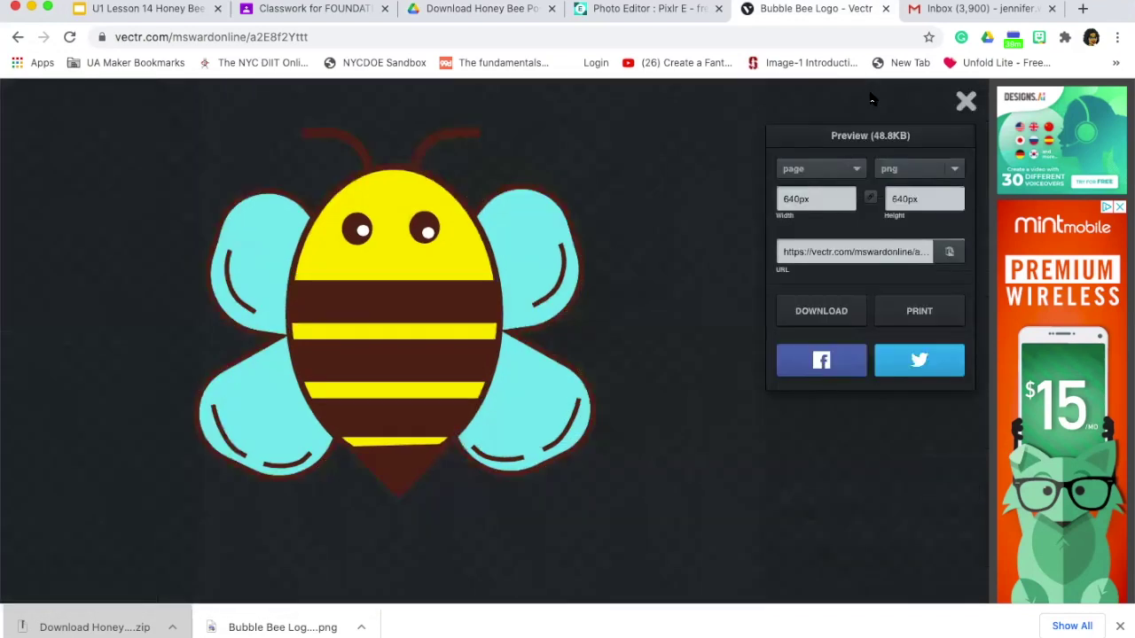
pyautogui.click(947, 172)
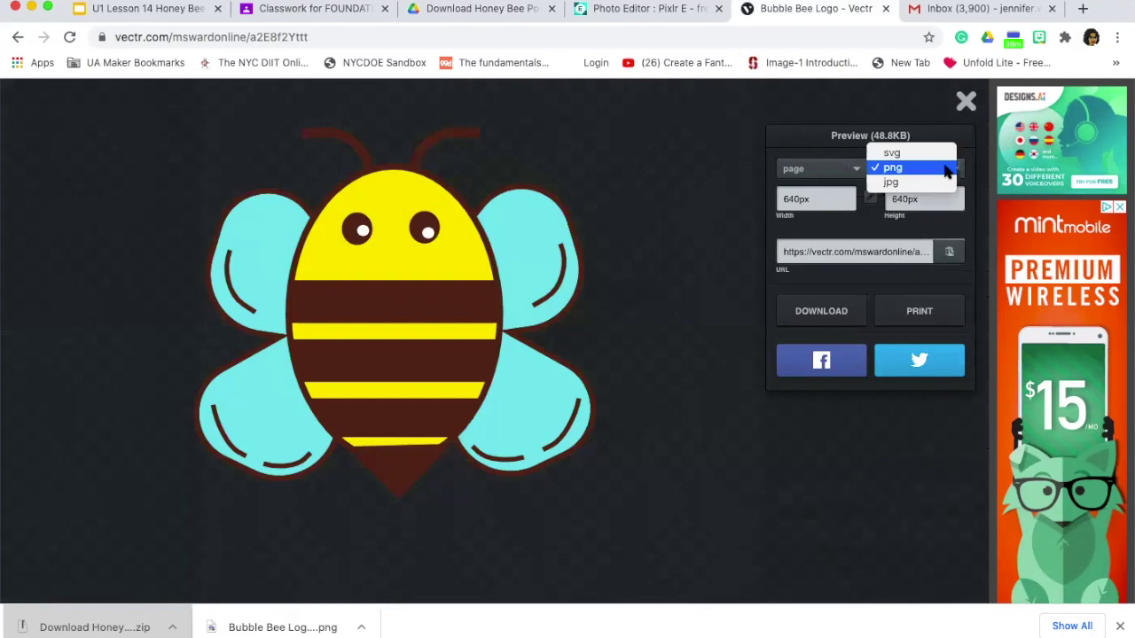
pyautogui.click(947, 171)
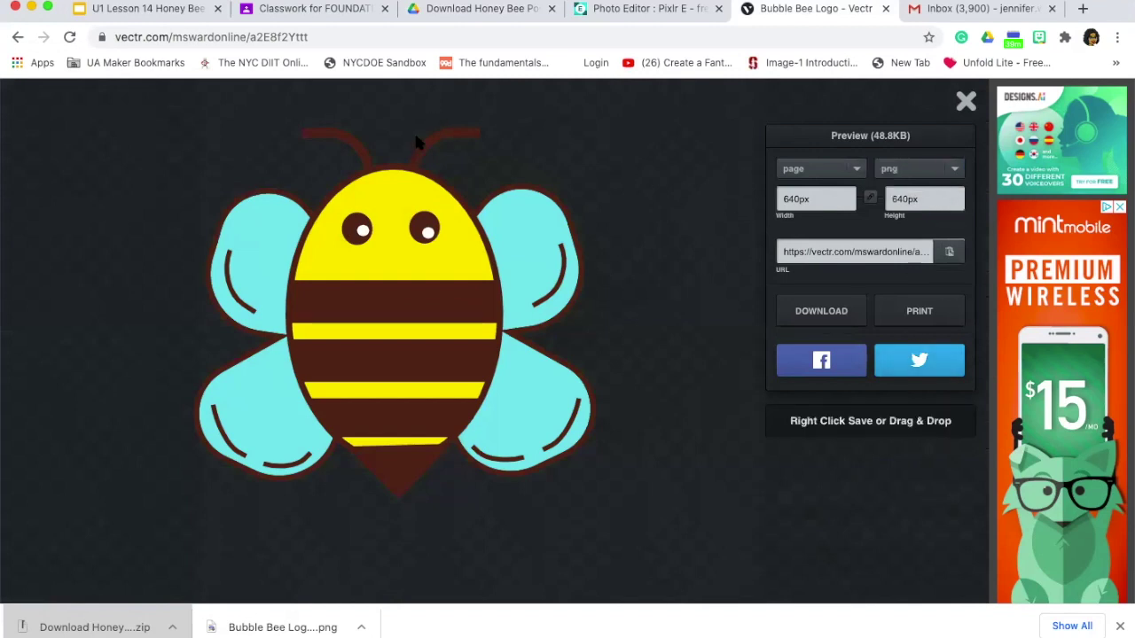
pyautogui.click(830, 312)
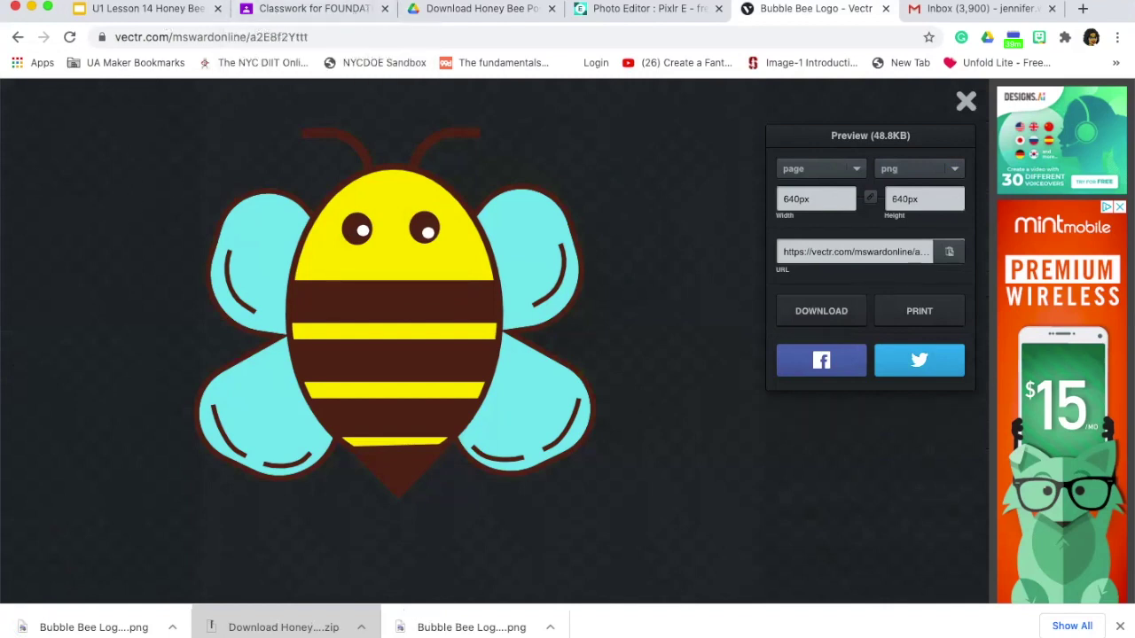
# Check the flyer instructions slide, switch to Pixlr E and create a new Full HD document of 1920 x 1080 px
pyautogui.click(620, 9)
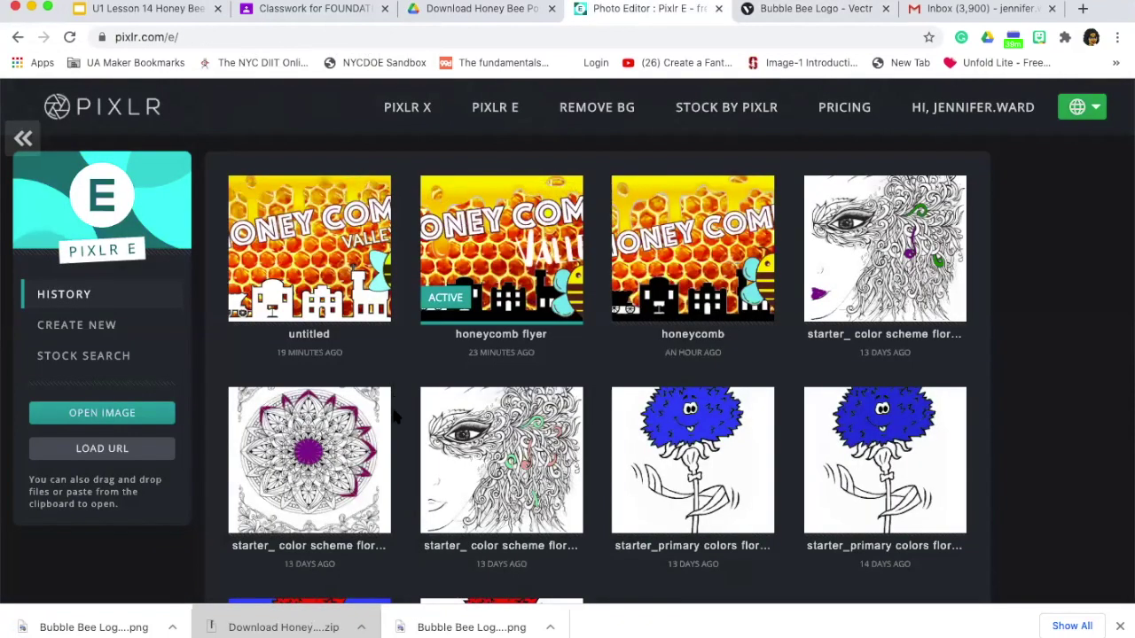
pyautogui.click(137, 9)
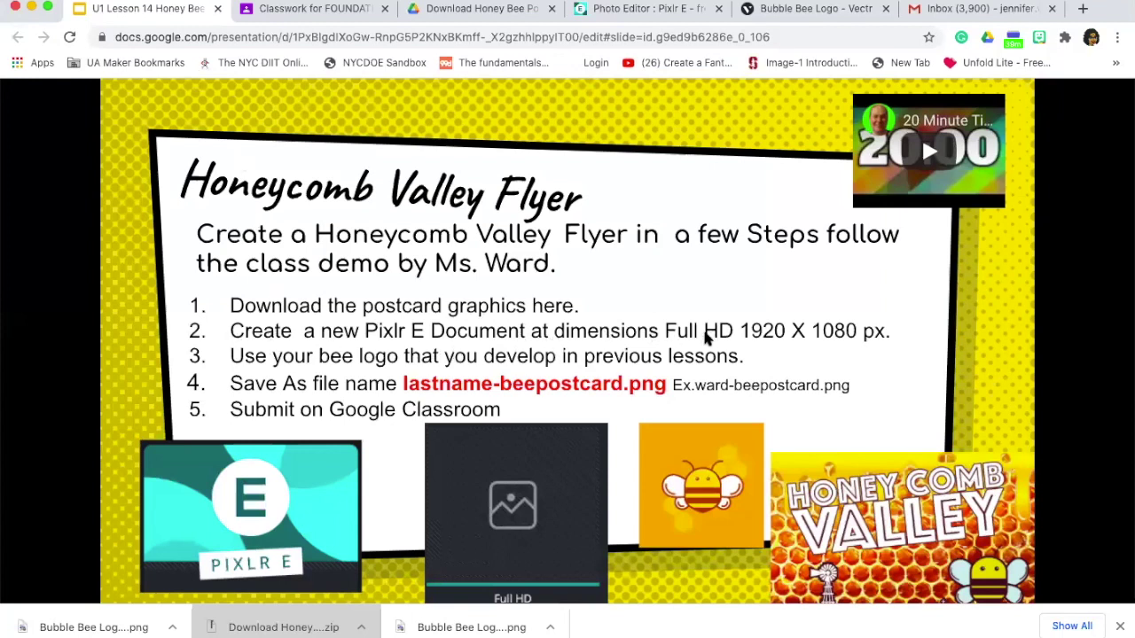
pyautogui.click(781, 9)
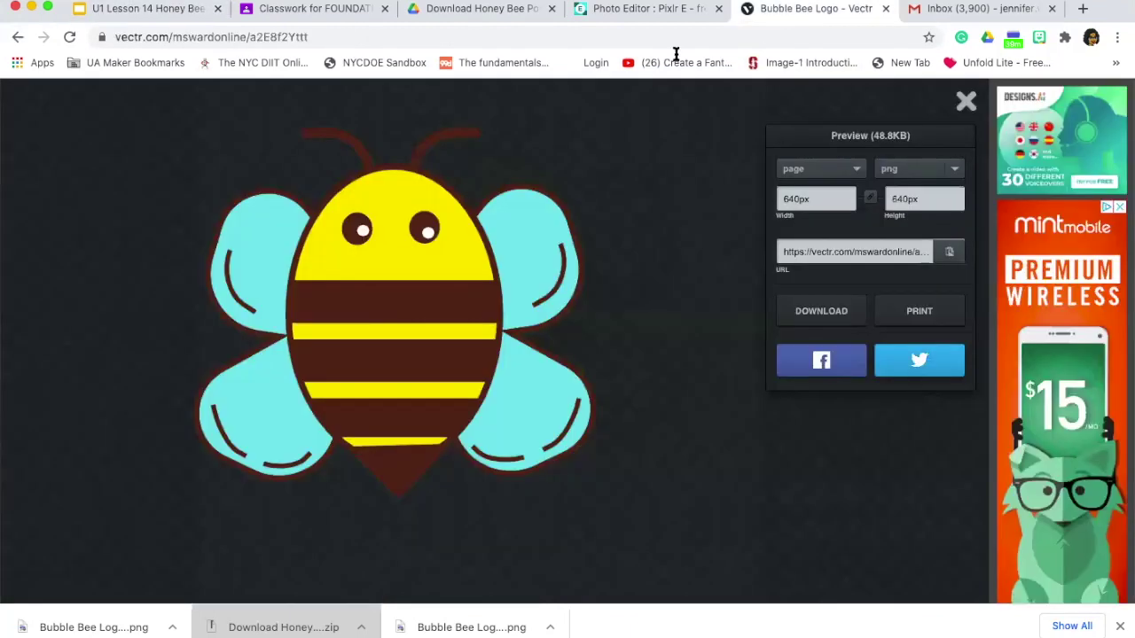
pyautogui.click(603, 14)
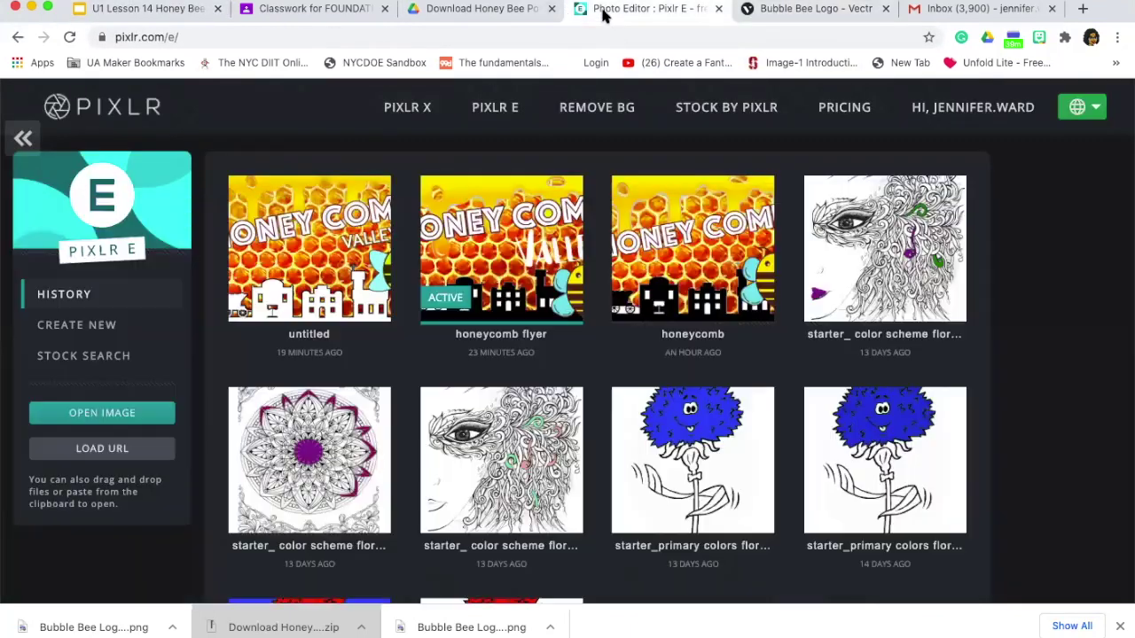
pyautogui.click(123, 335)
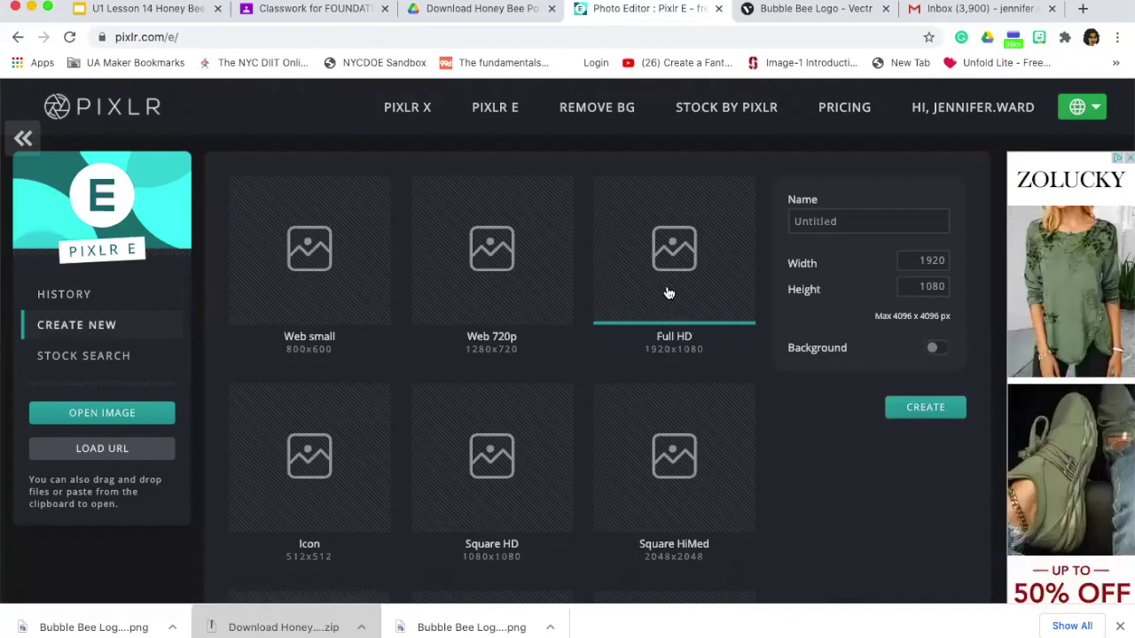
pyautogui.click(920, 414)
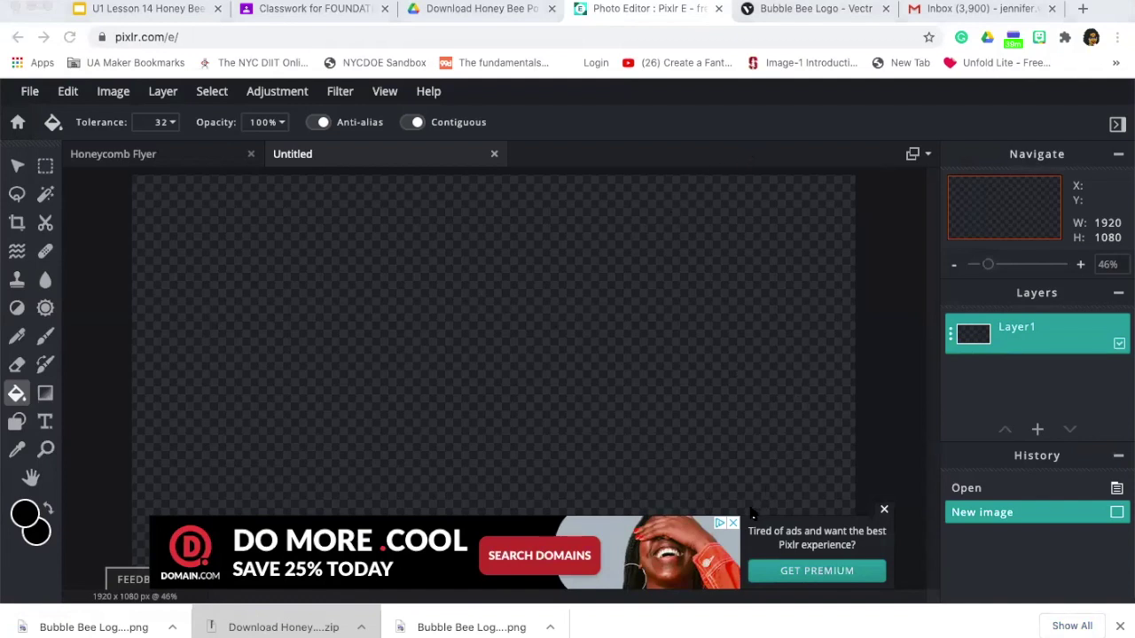
# Add honey-comb-text.png and the honeycomb background image as layers in the current document
pyautogui.moveTo(748, 524); pyautogui.dragTo(440, 382)
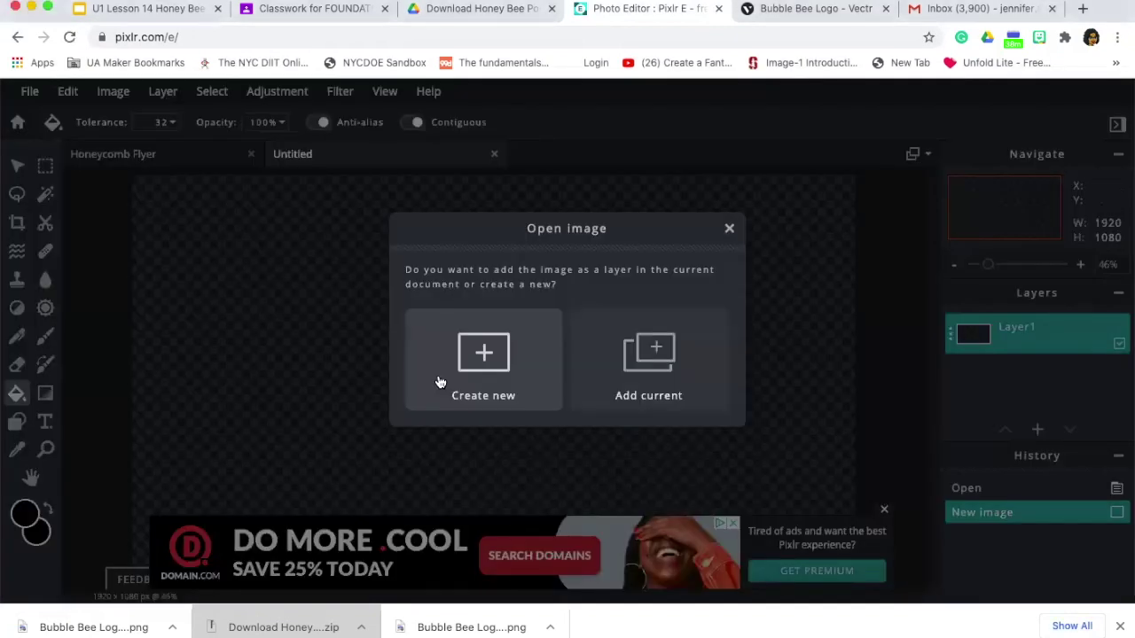
pyautogui.click(657, 357)
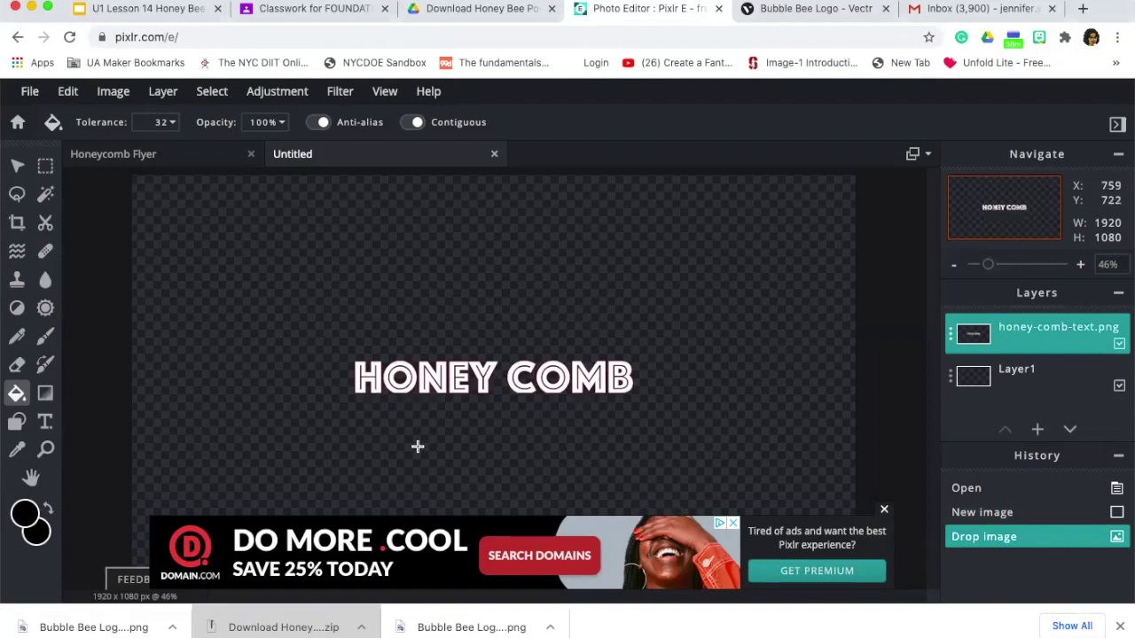
pyautogui.click(172, 89)
pyautogui.click(173, 90)
pyautogui.click(163, 91)
pyautogui.click(163, 92)
pyautogui.click(164, 92)
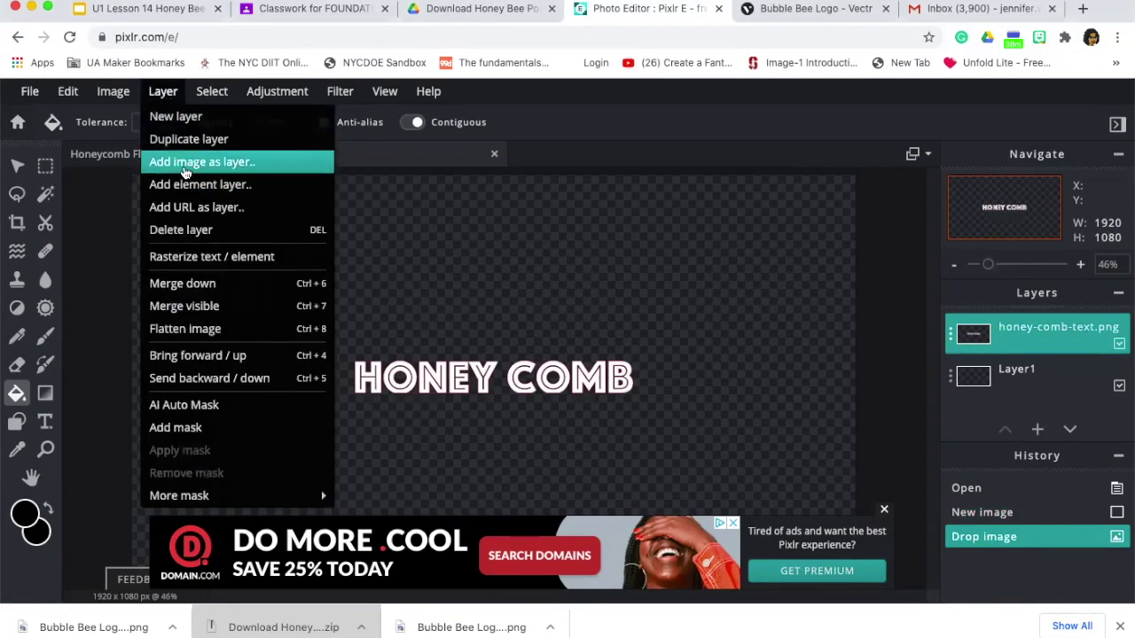
pyautogui.click(185, 162)
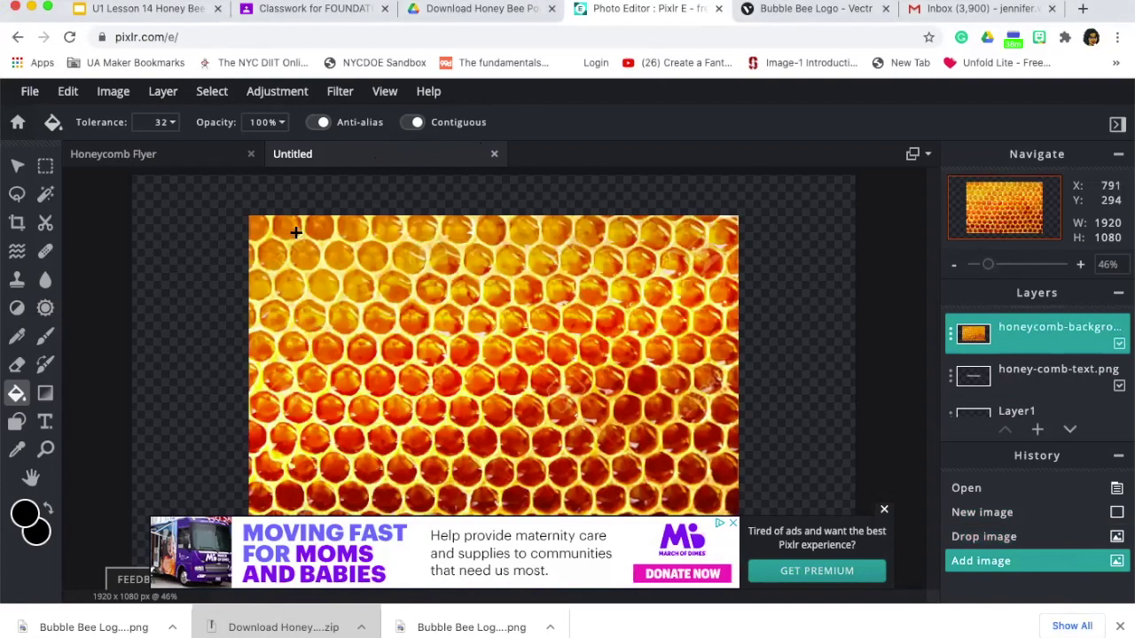
pyautogui.click(432, 289)
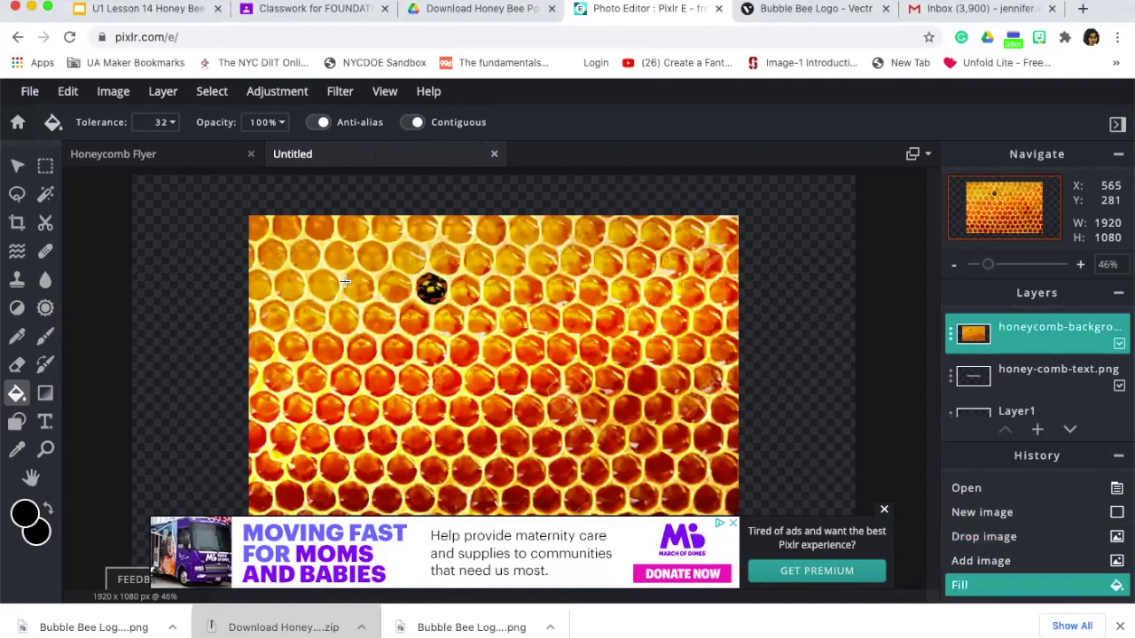
pyautogui.press('super+z')
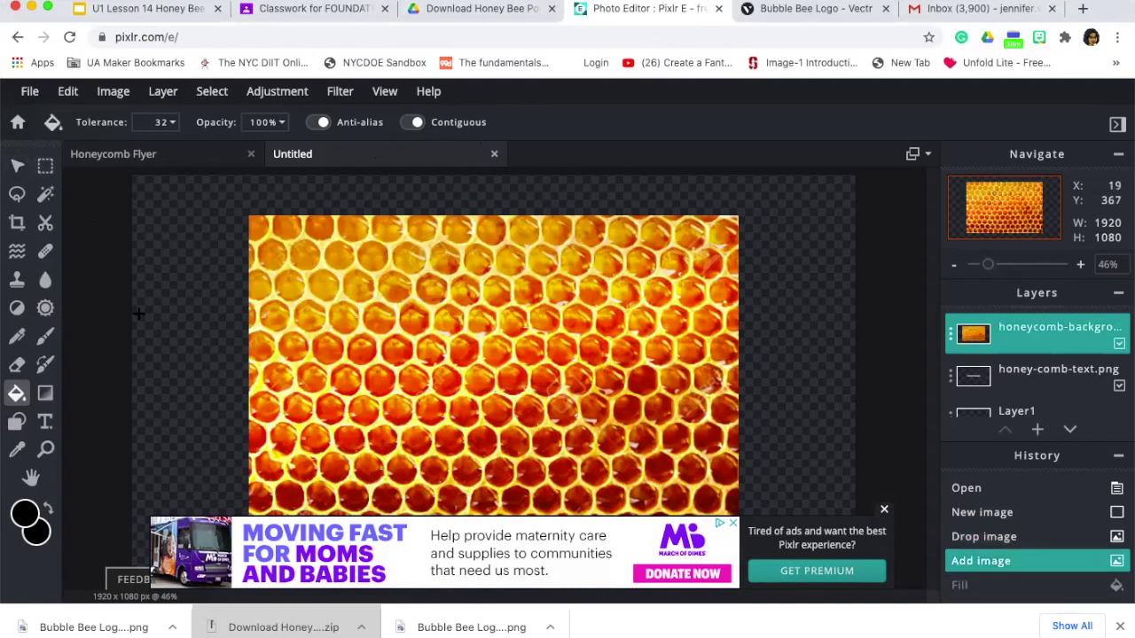
pyautogui.click(68, 91)
pyautogui.press('super+shift+z')
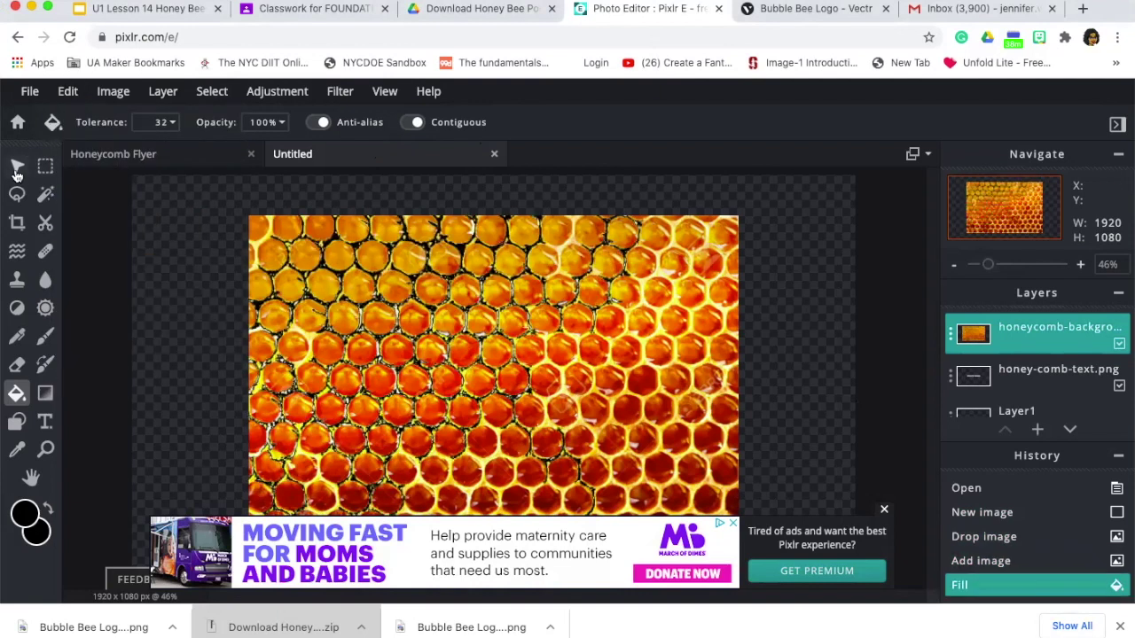
pyautogui.press('super+z')
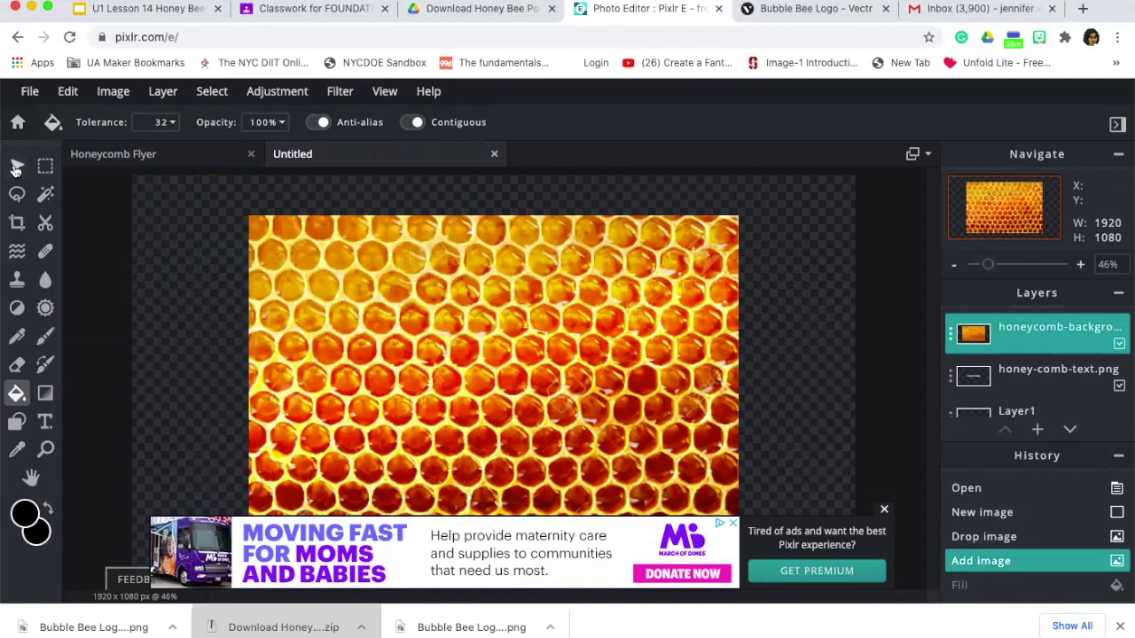
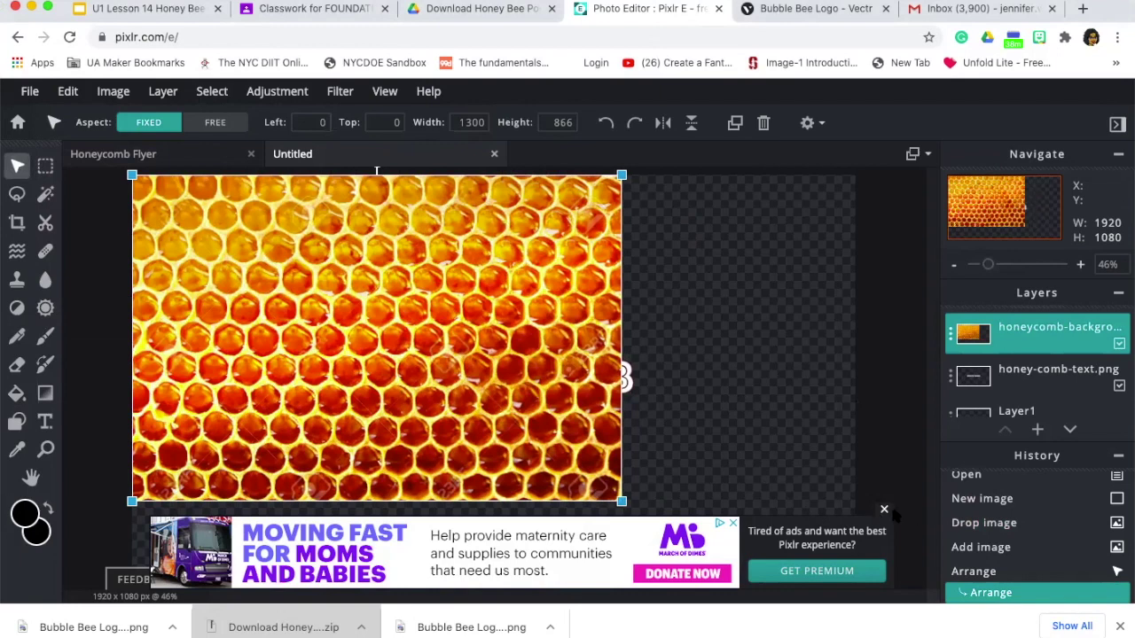
# Enlarge the honeycomb background proportionally to about 1938 x 1291 px and position it to cover the canvas
pyautogui.click(884, 510)
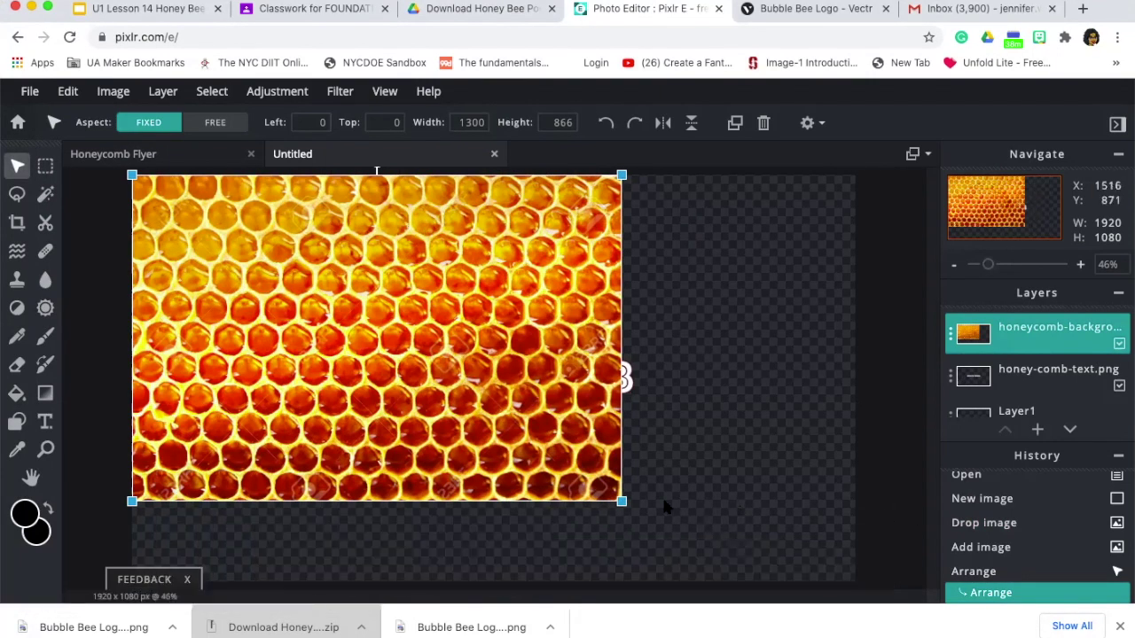
pyautogui.moveTo(795, 584); pyautogui.dragTo(792, 586)
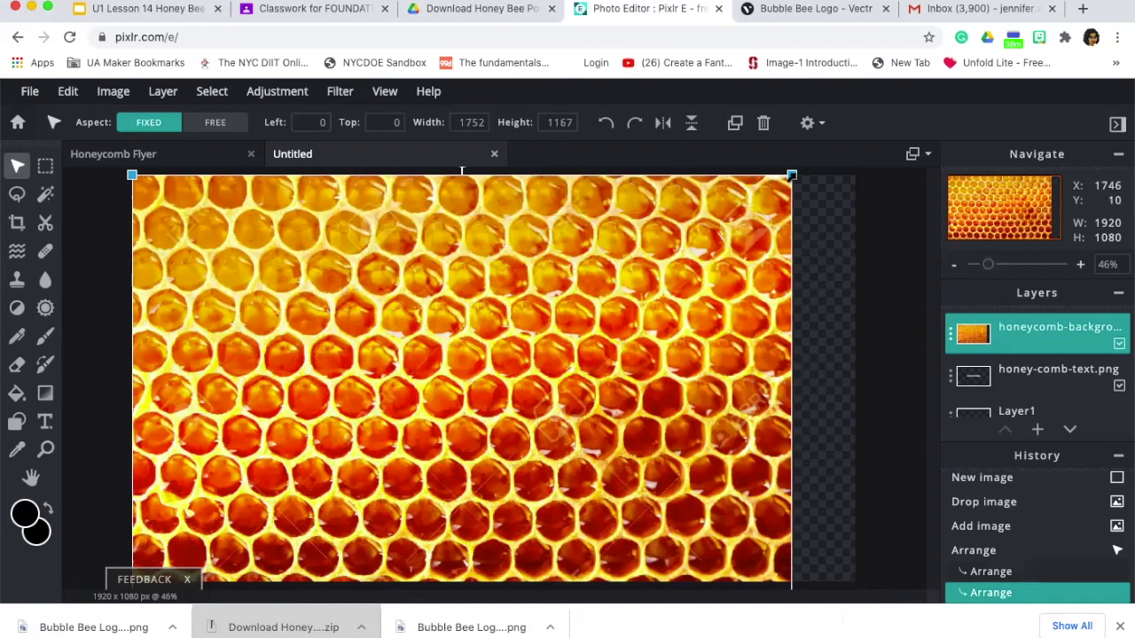
pyautogui.moveTo(791, 175); pyautogui.dragTo(836, 146)
pyautogui.moveTo(791, 245); pyautogui.dragTo(793, 269)
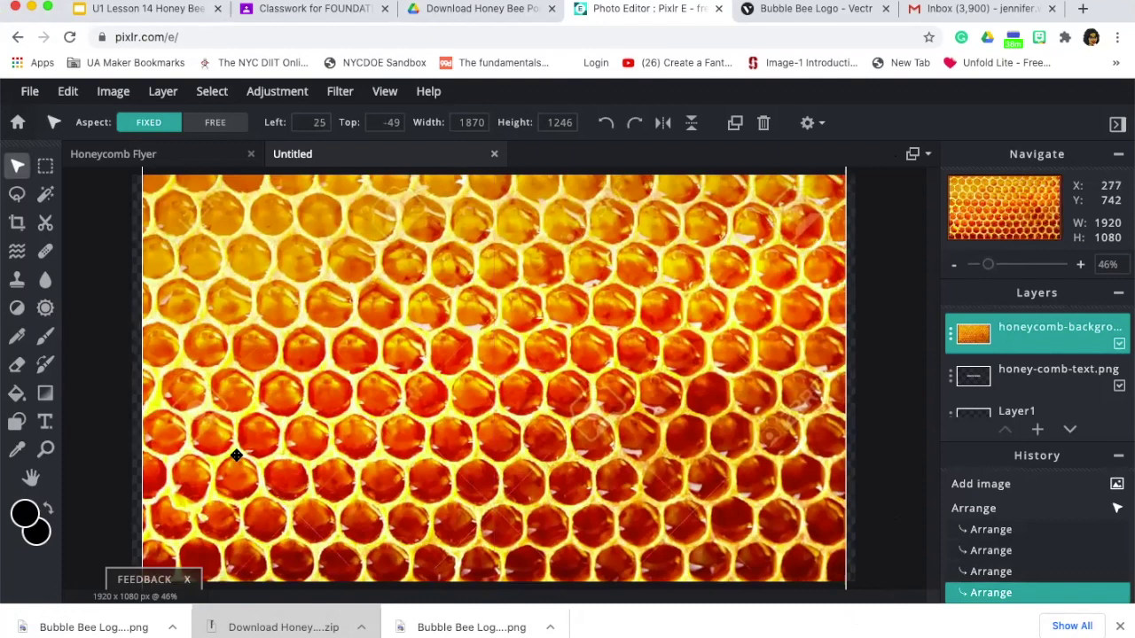
pyautogui.scroll(-1, 237, 455)
pyautogui.scroll(-1, 175, 222)
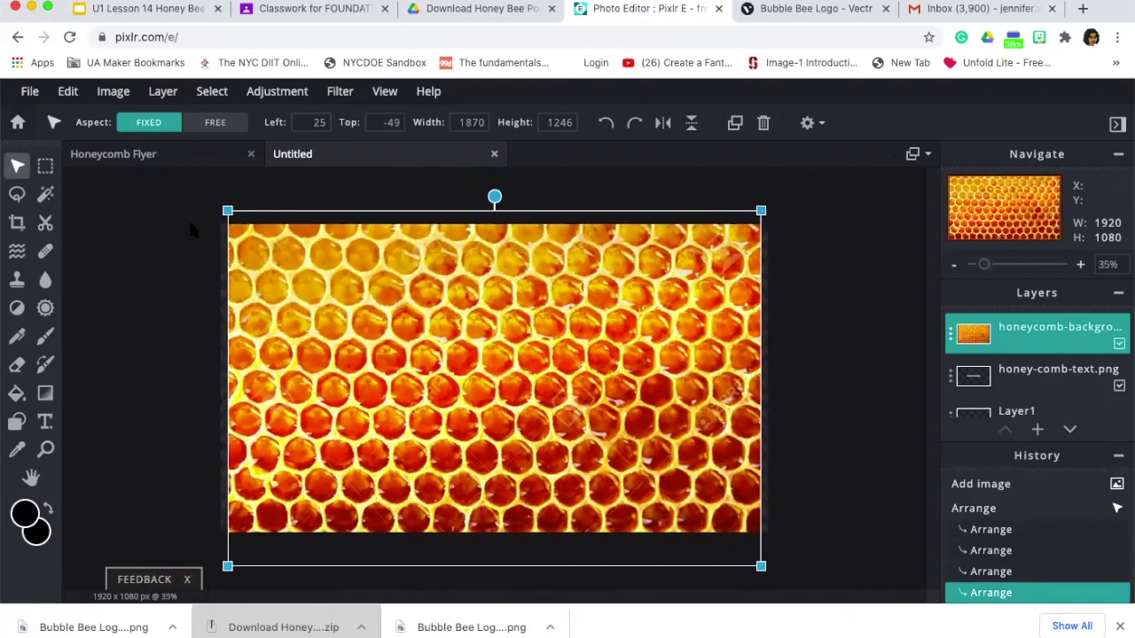
pyautogui.moveTo(227, 210); pyautogui.dragTo(215, 198)
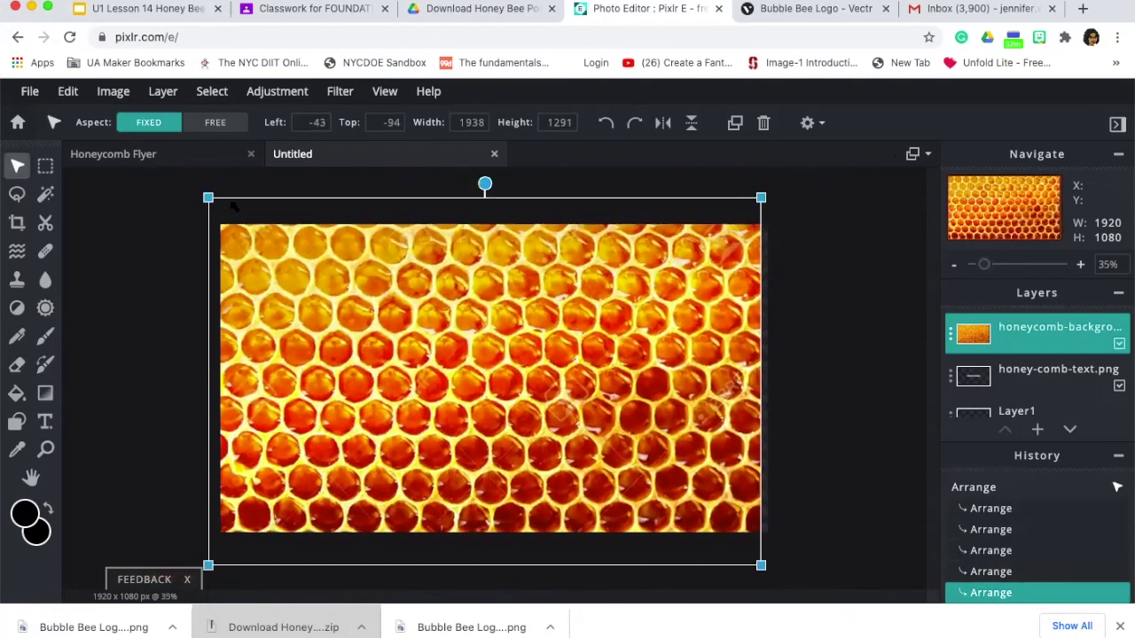
pyautogui.moveTo(425, 333); pyautogui.dragTo(418, 333)
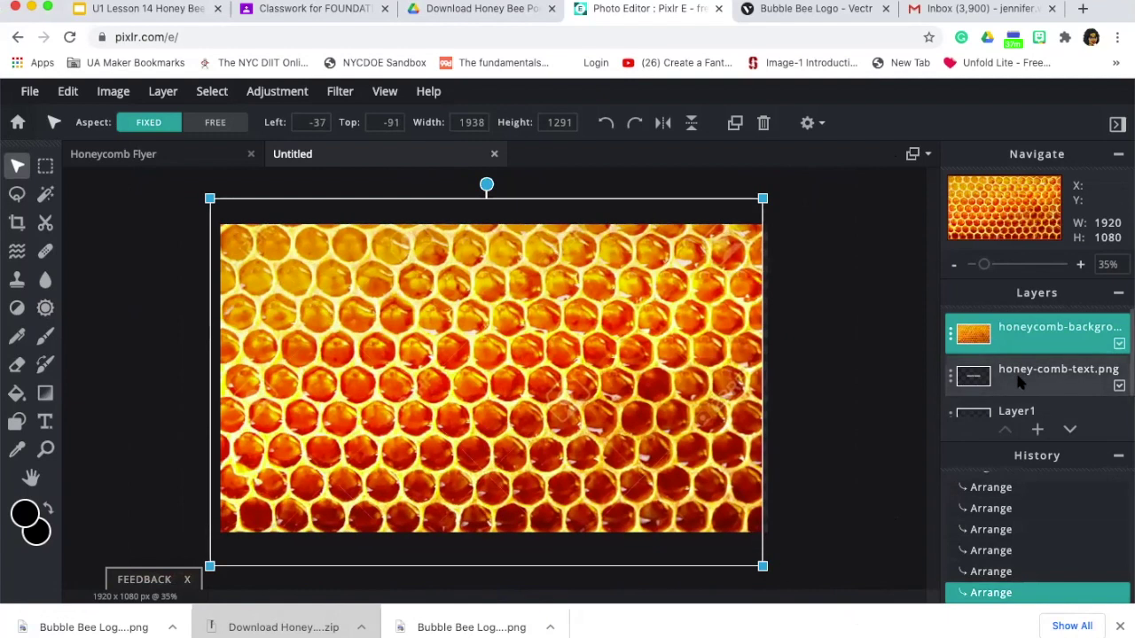
# Move the HONEY COMB text layer above the background, enlarge it to about 1605 x 380 px and tilt it upward across the canvas top
pyautogui.moveTo(1020, 380); pyautogui.dragTo(1020, 331)
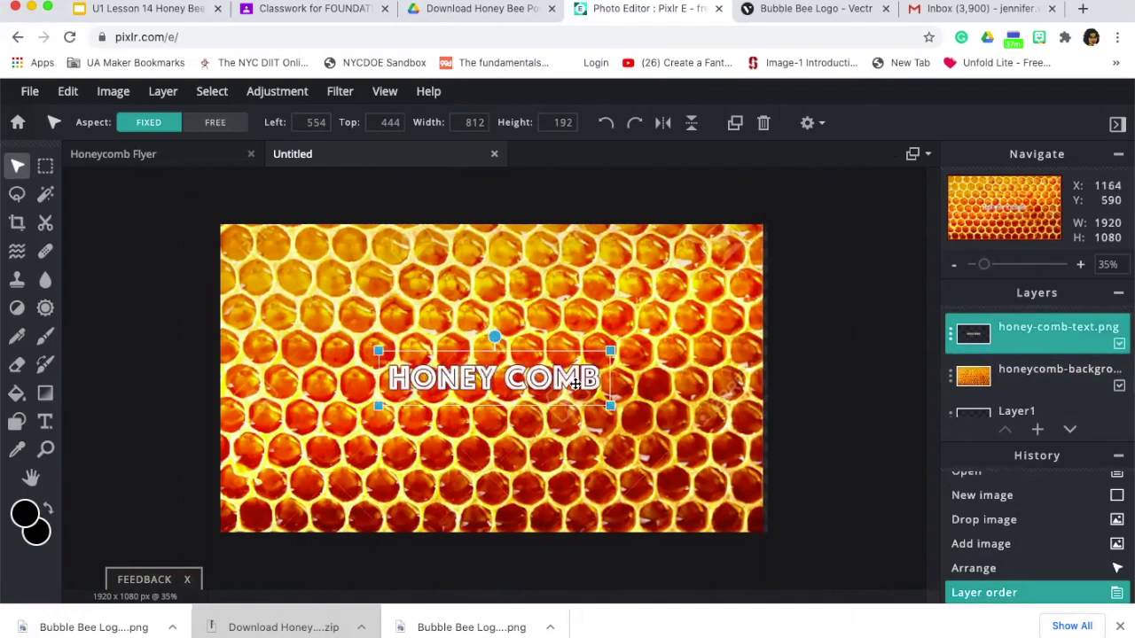
pyautogui.moveTo(609, 406); pyautogui.dragTo(835, 459)
pyautogui.moveTo(585, 355); pyautogui.dragTo(497, 230)
pyautogui.moveTo(480, 283); pyautogui.dragTo(464, 288)
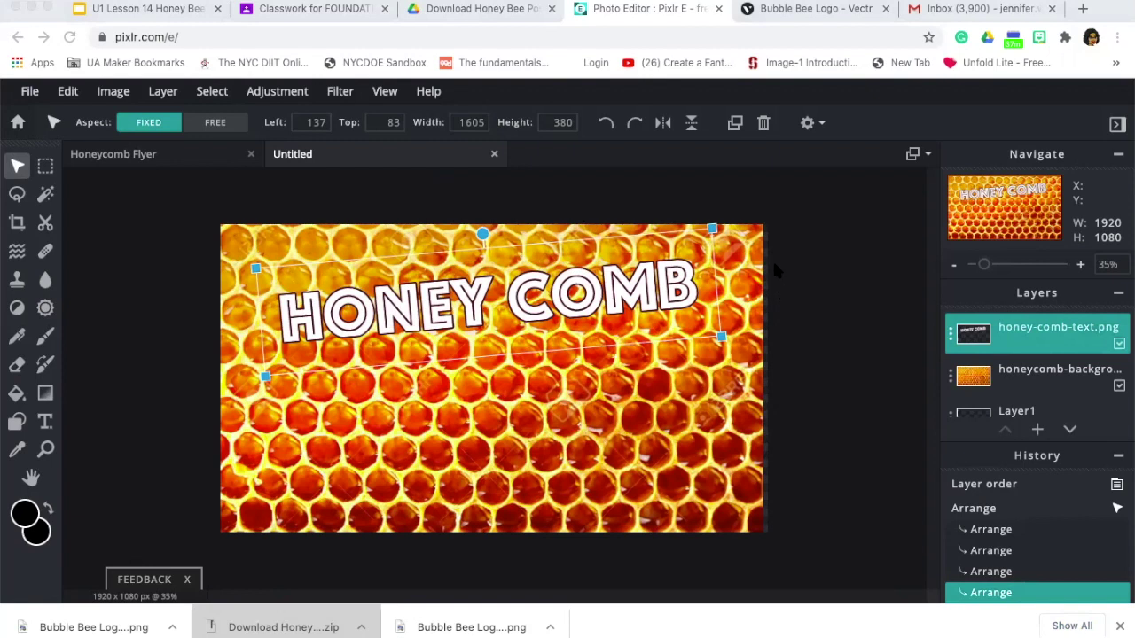
# Add the Bubble Bee Logo PNG to the current document and place the bee in the lower-right part of the flyer
pyautogui.moveTo(772, 259); pyautogui.dragTo(447, 441)
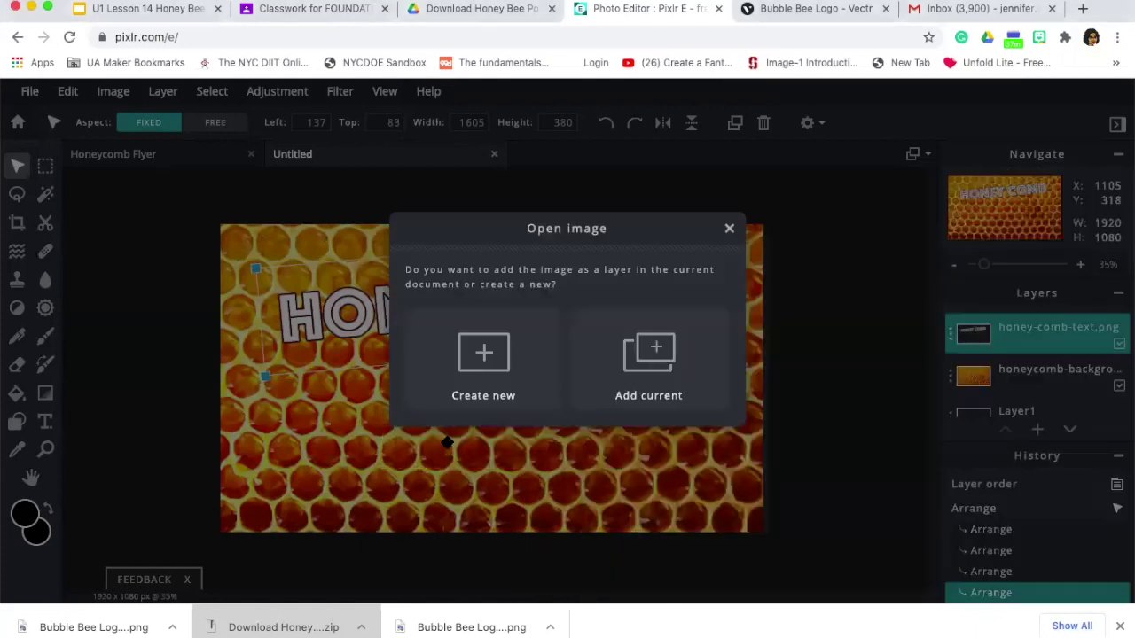
pyautogui.click(649, 363)
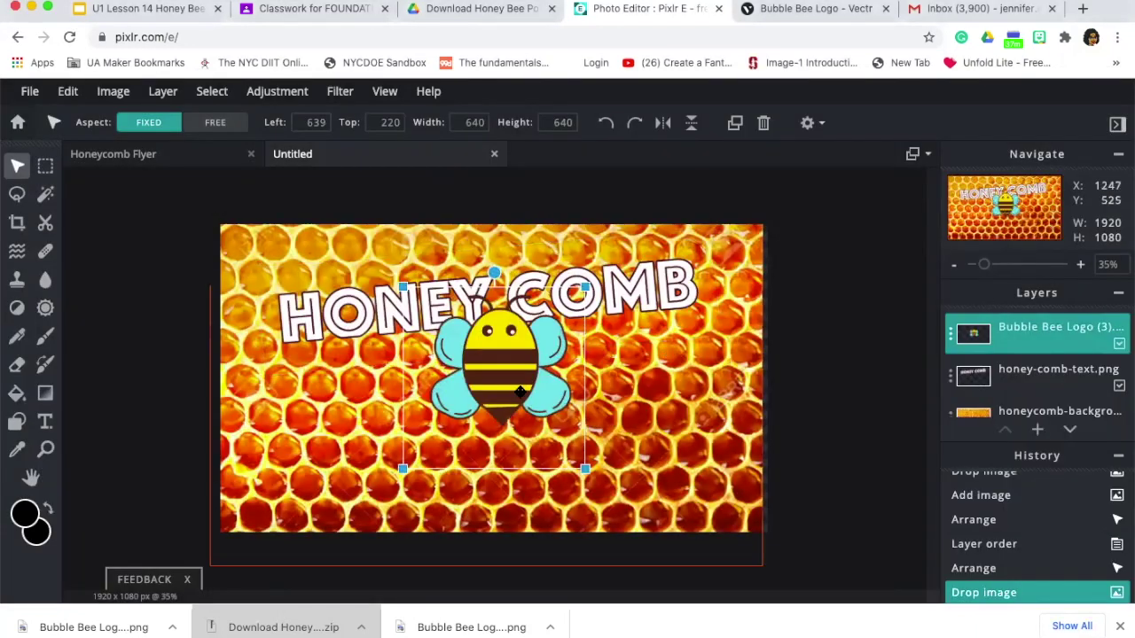
pyautogui.moveTo(503, 390); pyautogui.dragTo(652, 445)
pyautogui.click(438, 435)
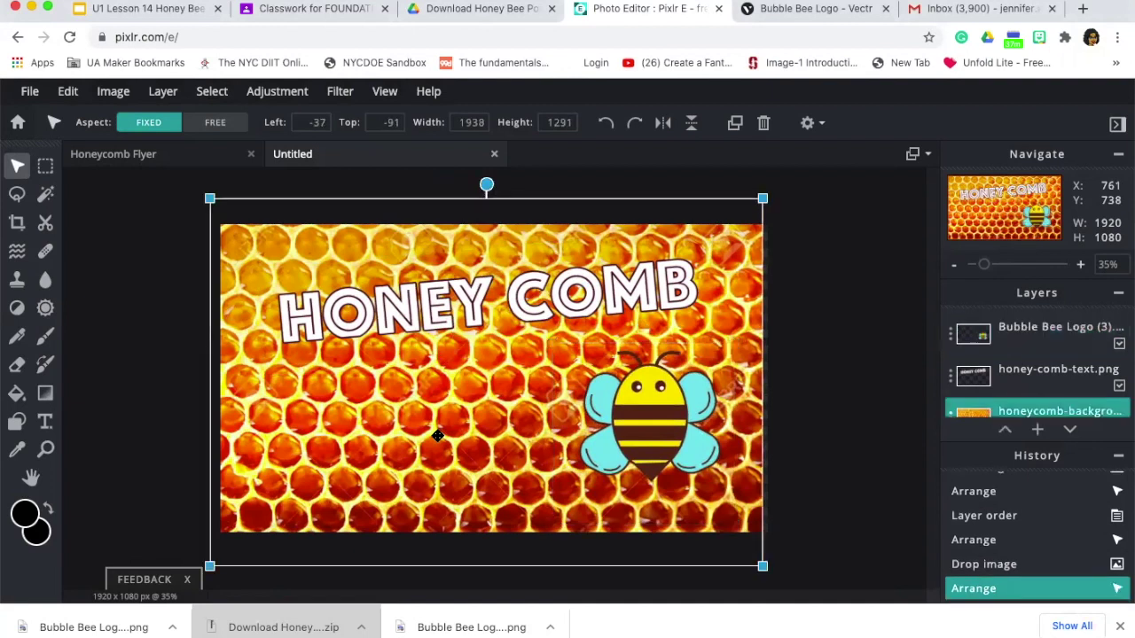
# Examine the finished Honeycomb Valley flyer example in the lesson slides for its layout of text, dripping honey, buildings and bee
pyautogui.click(288, 11)
pyautogui.click(173, 9)
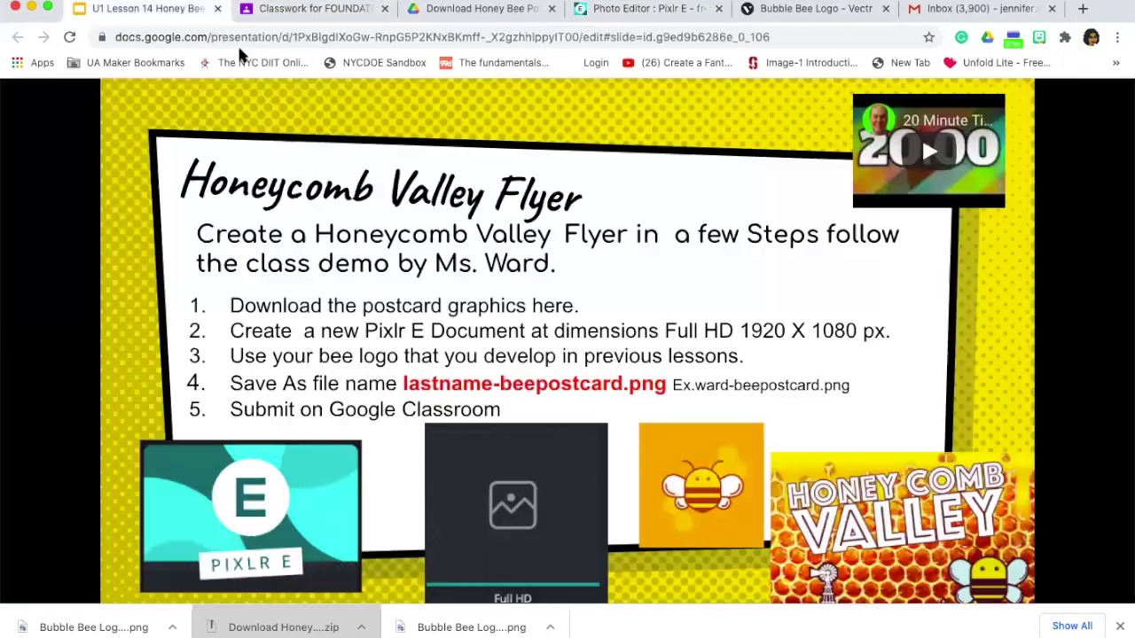
pyautogui.press('Right')
pyautogui.press('Right')
pyautogui.press('Right')
pyautogui.press('Right')
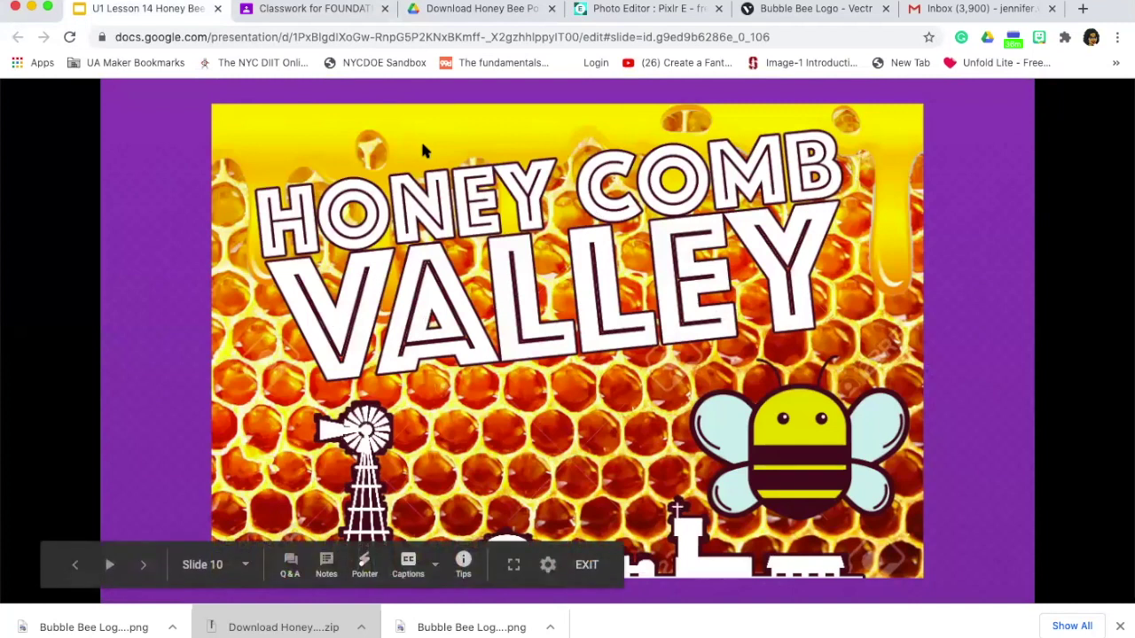
pyautogui.press('Right')
pyautogui.press('Right')
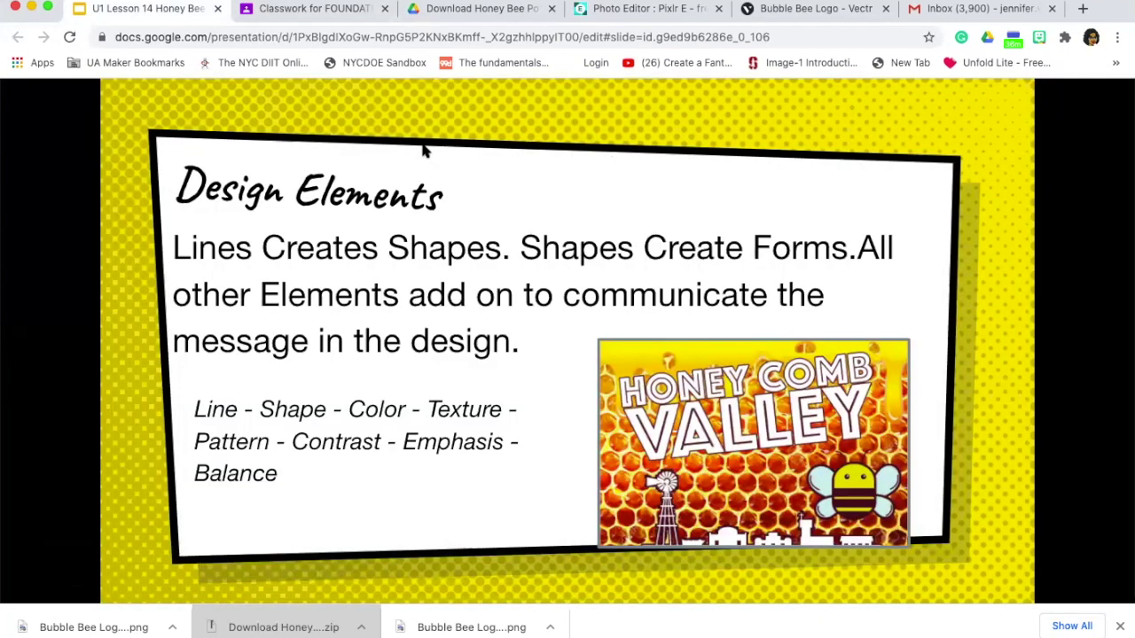
pyautogui.press('Left')
pyautogui.press('Left')
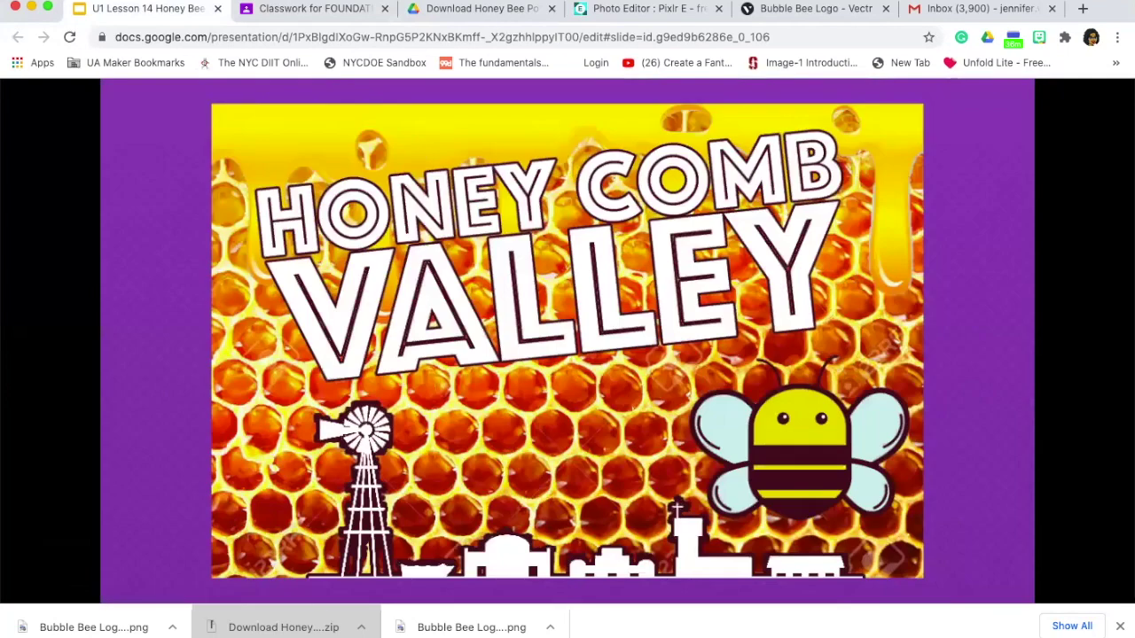
# Return to Pixlr E, add the honeycomb image with dripping honey as a layer and enlarge it to about 1395 x 1088 px
pyautogui.click(598, 7)
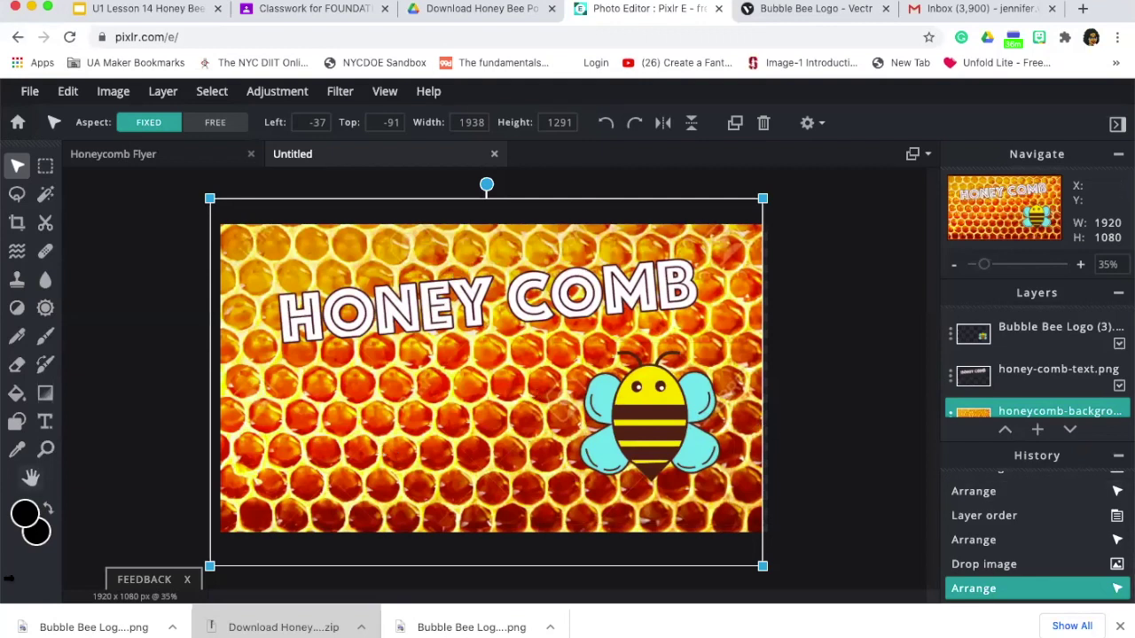
pyautogui.click(163, 91)
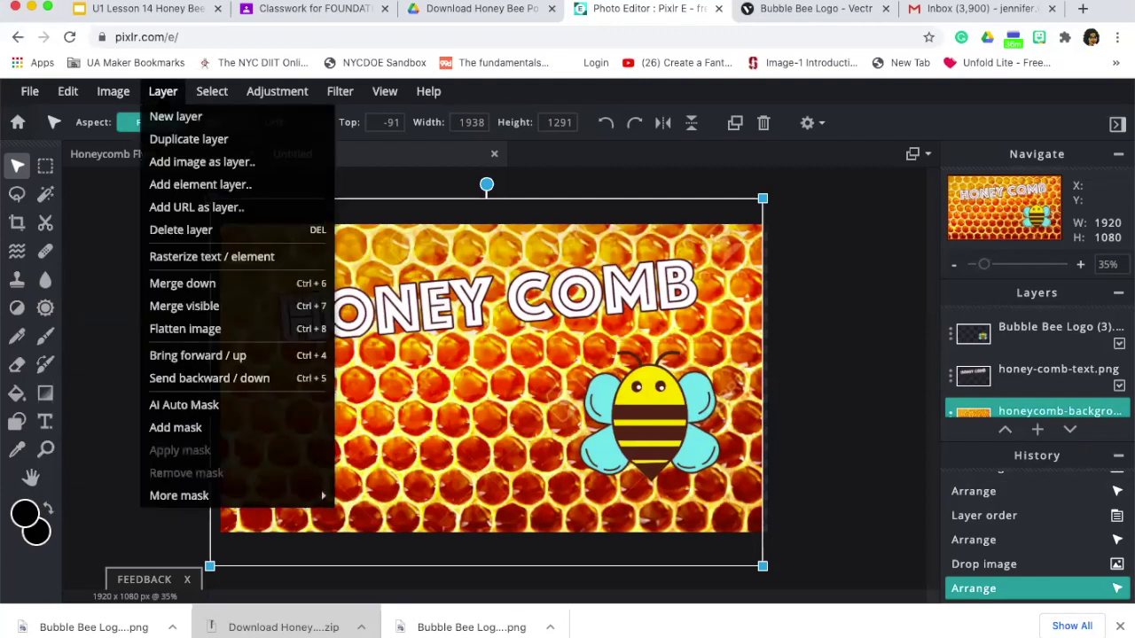
pyautogui.click(188, 162)
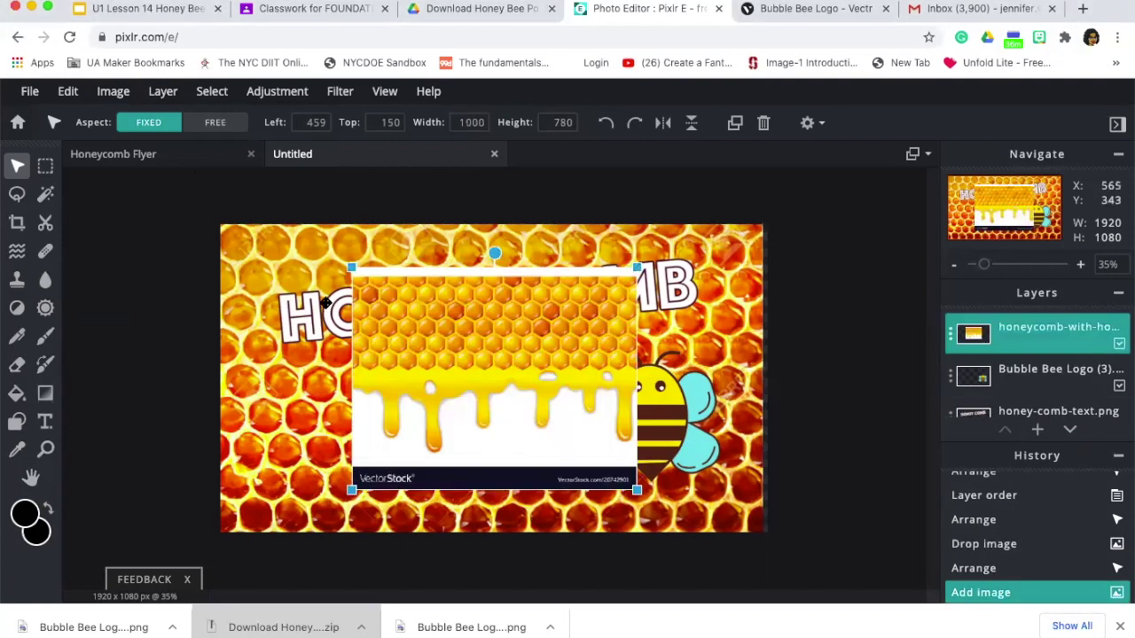
pyautogui.moveTo(351, 489); pyautogui.dragTo(235, 530)
pyautogui.moveTo(360, 446); pyautogui.dragTo(406, 399)
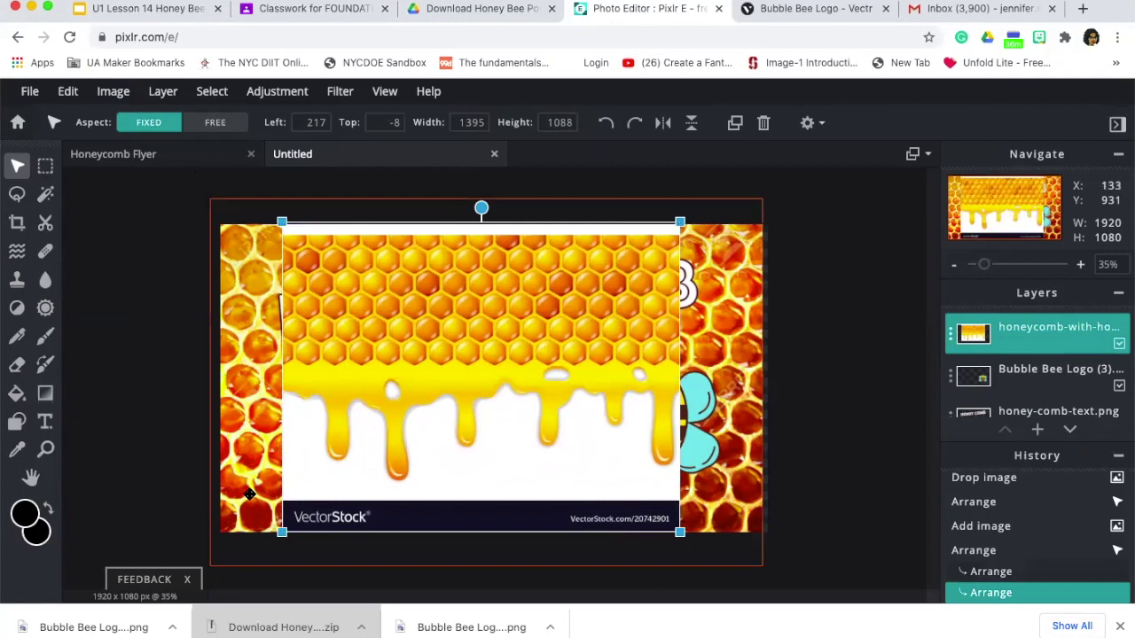
# Delete the VectorStock strip along the bottom of the dripping-honey layer using a rectangular marquee about 1560 x 169 px, and deselect
pyautogui.click(46, 167)
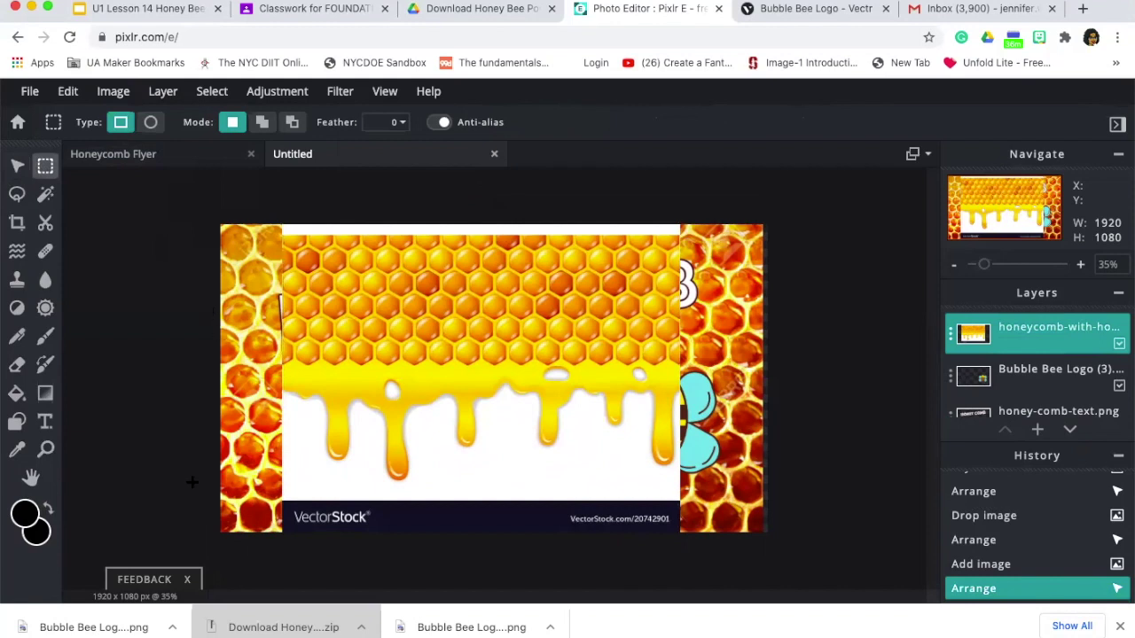
pyautogui.moveTo(269, 485); pyautogui.dragTo(714, 559)
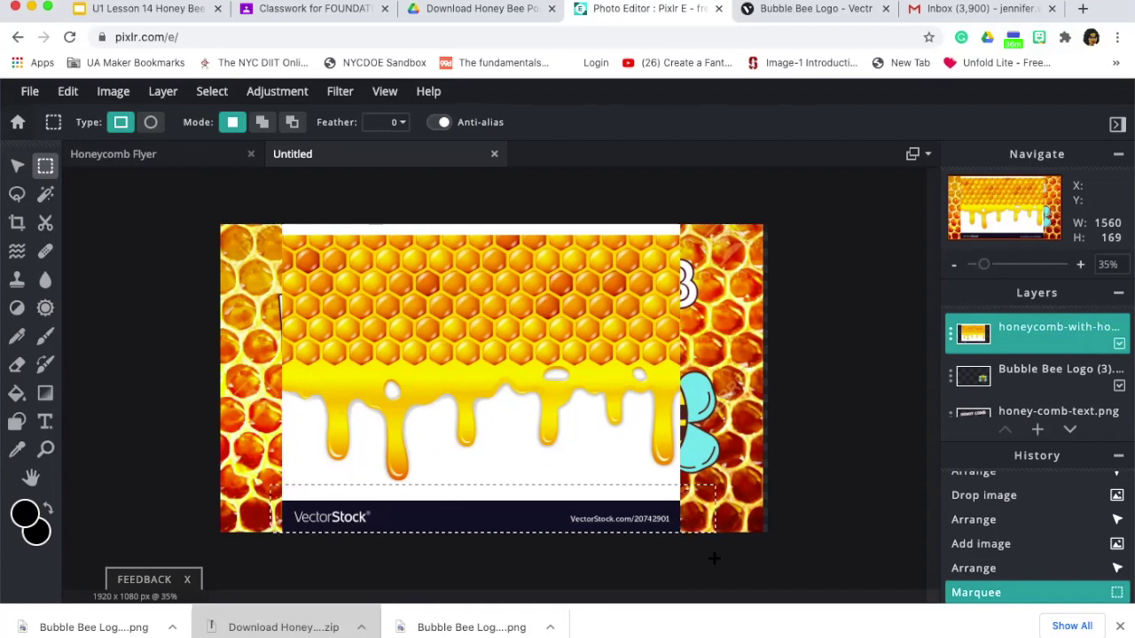
pyautogui.press('Delete')
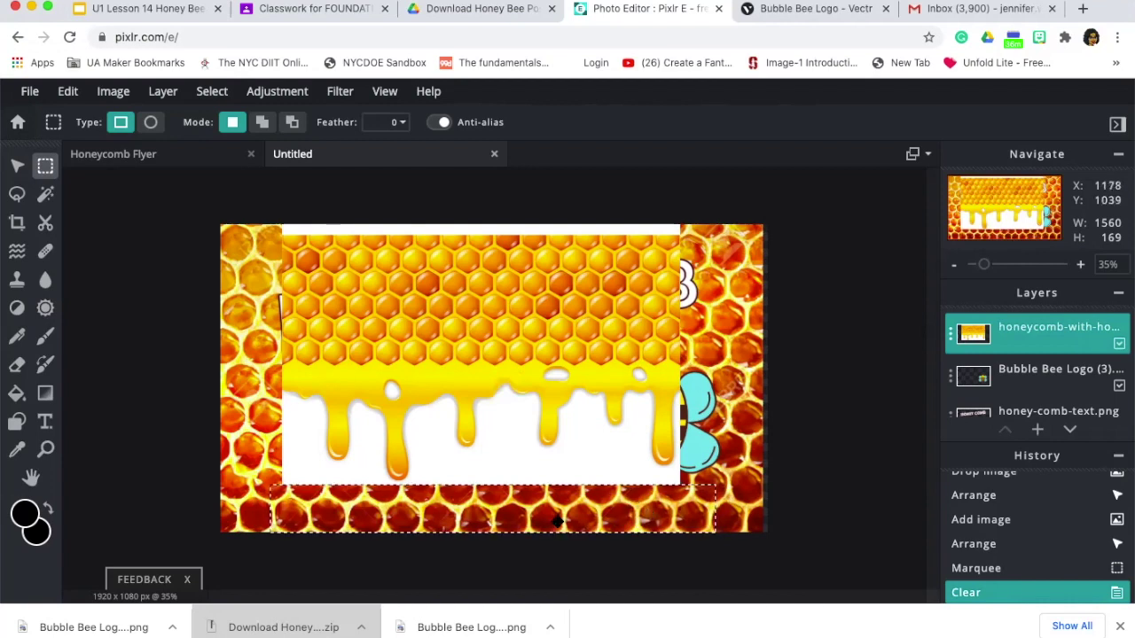
pyautogui.click(556, 521)
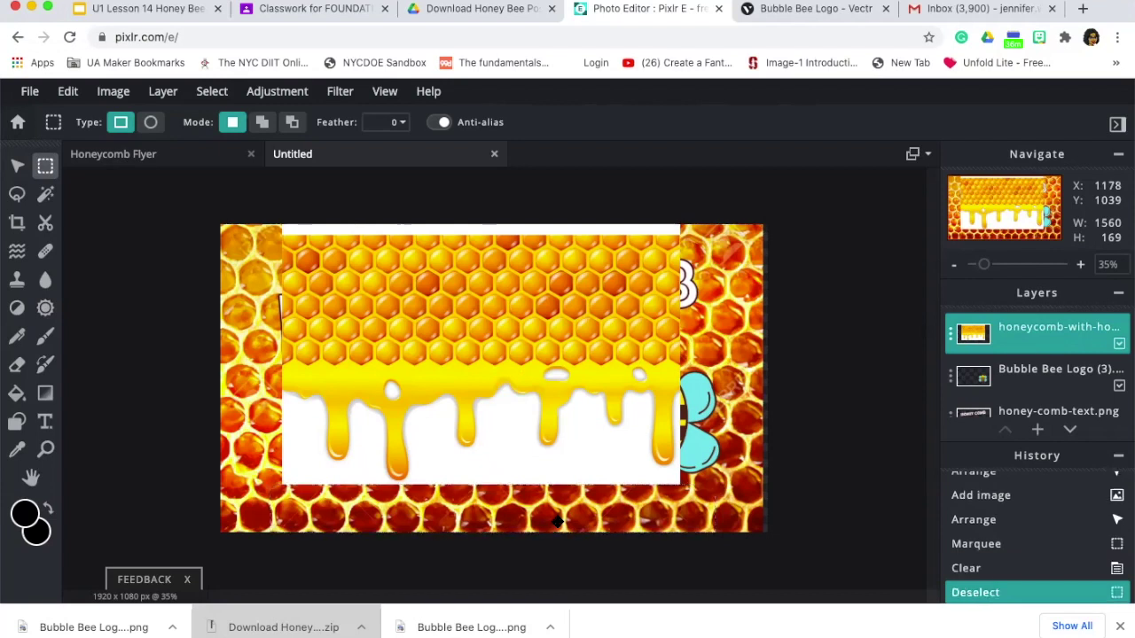
pyautogui.hotkey('ctrl', 'z')
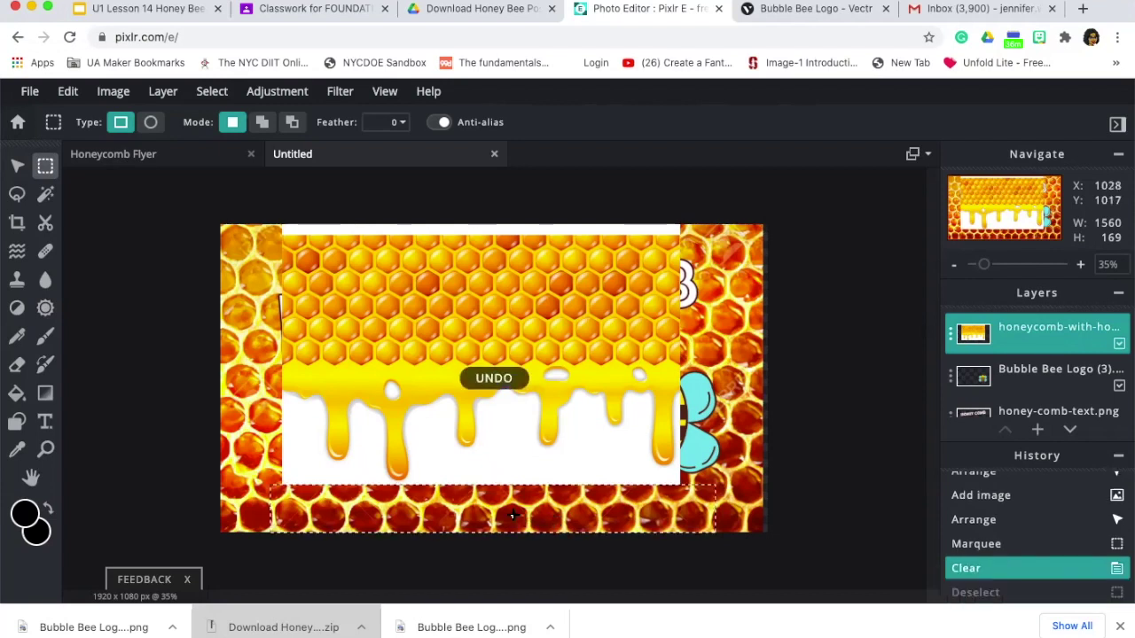
pyautogui.click(211, 91)
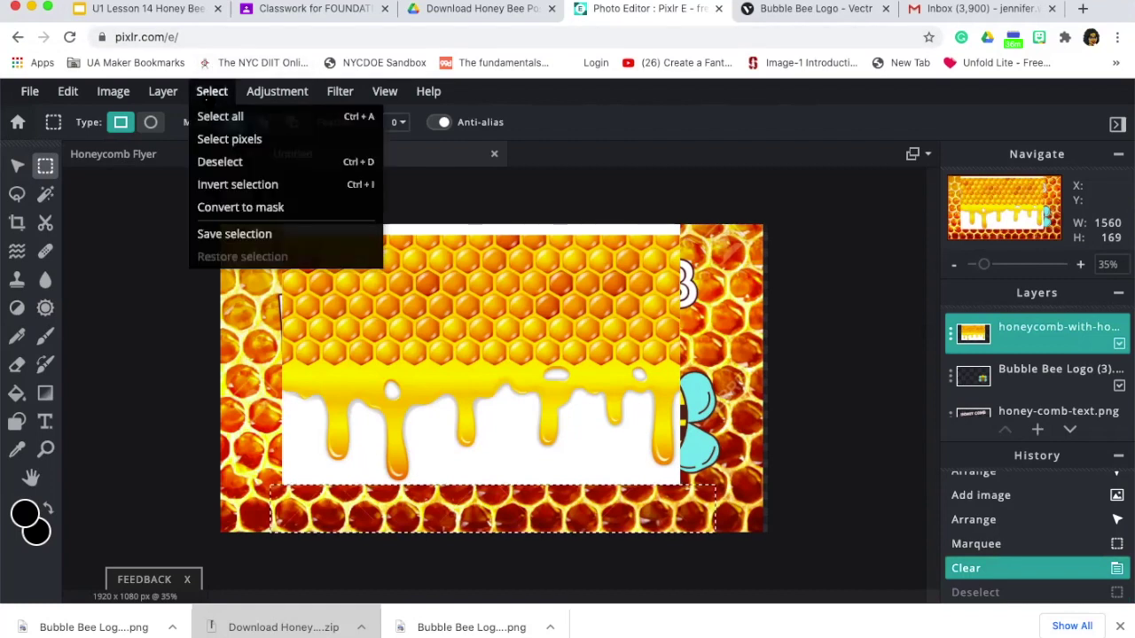
pyautogui.click(219, 162)
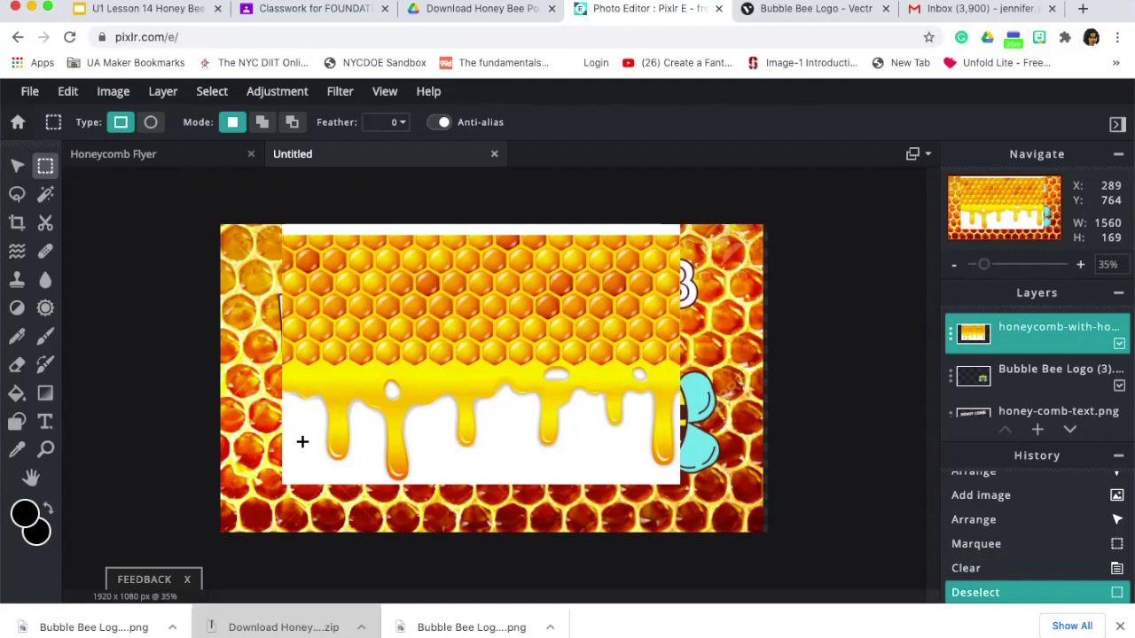
# Delete the white area around the honey drips using the Magic Wand at tolerance 32, and deselect
pyautogui.click(45, 196)
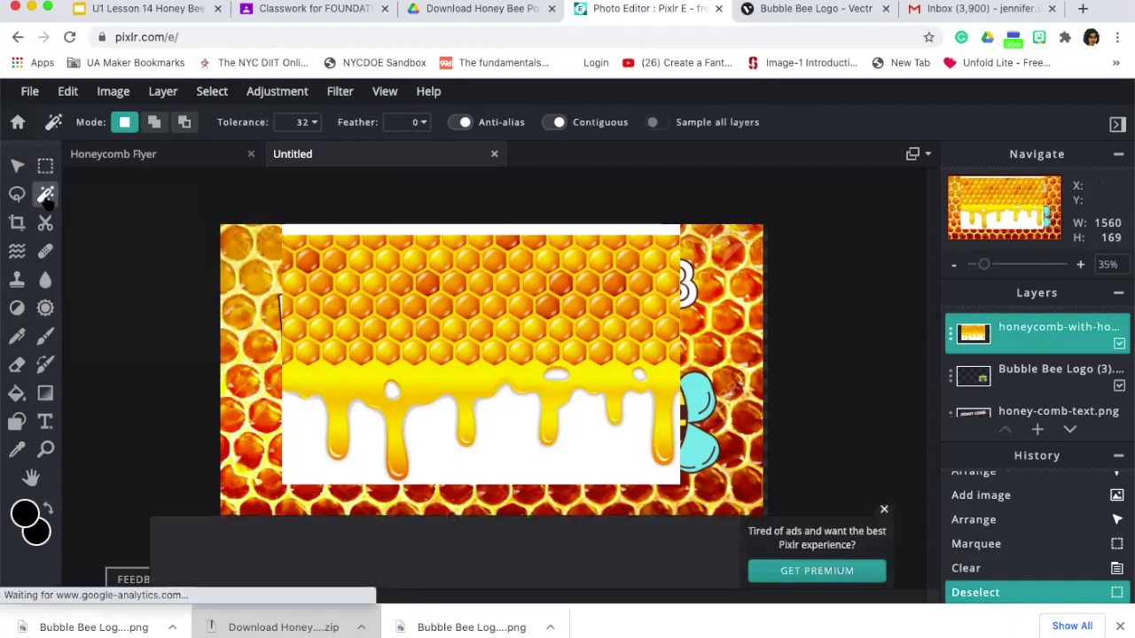
pyautogui.click(304, 427)
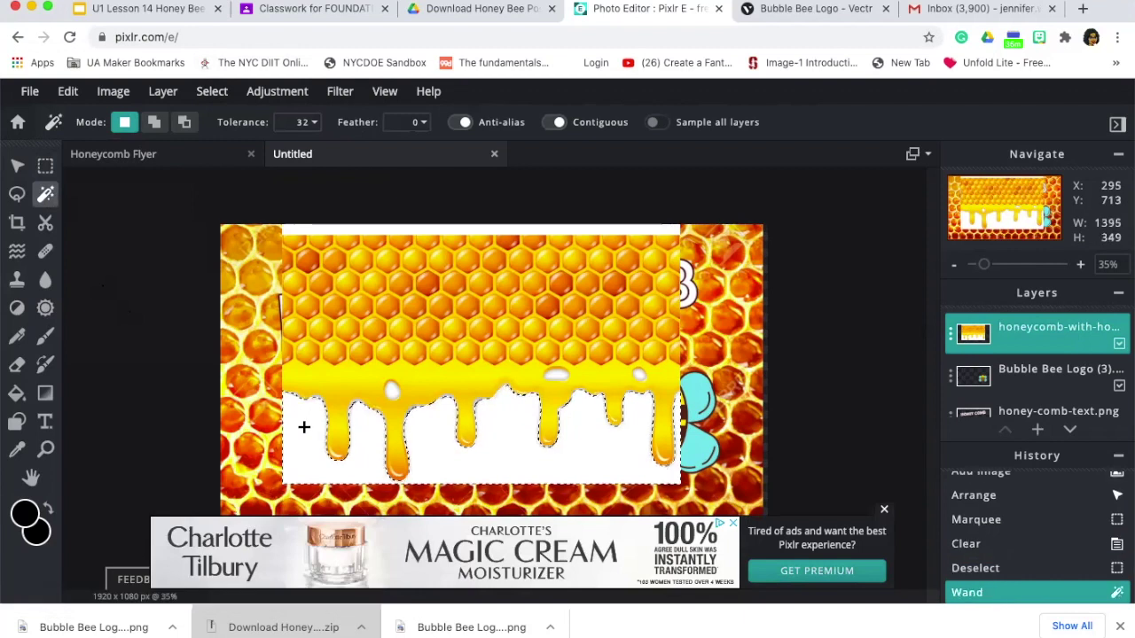
pyautogui.press('Delete')
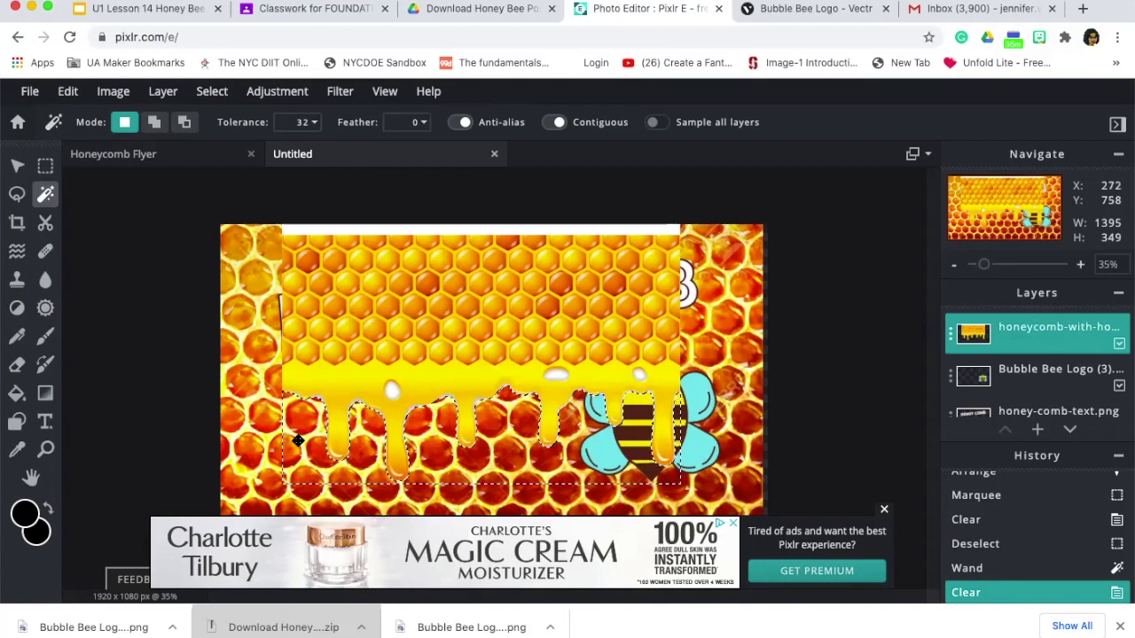
pyautogui.hotkey('ctrl', 'd')
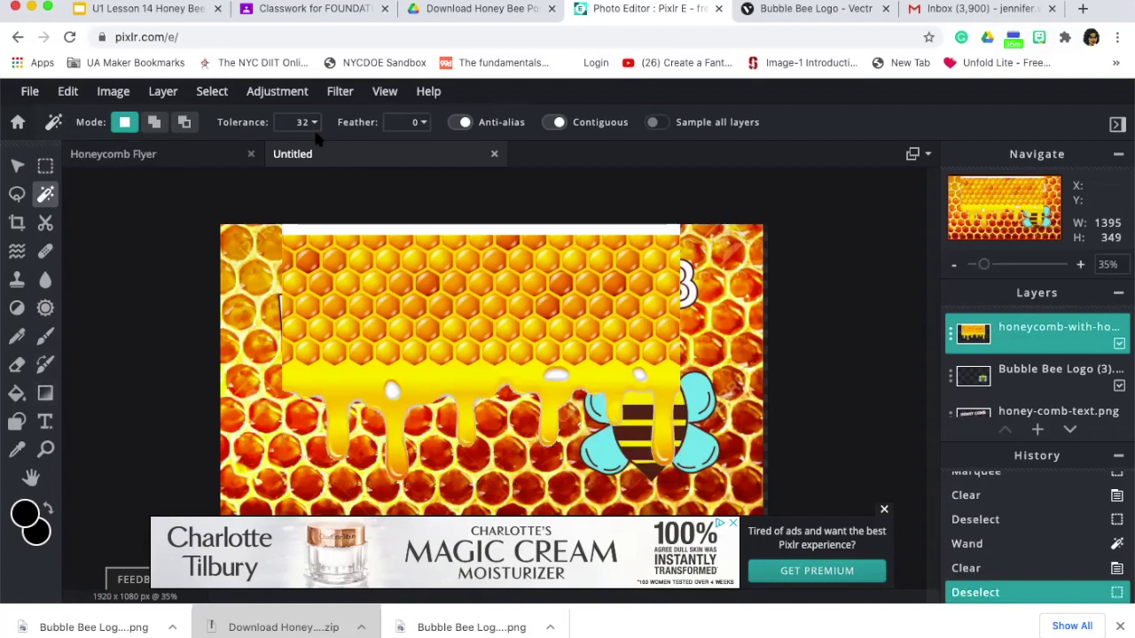
# Step back in the history to the wand selection, delete the white area around the honey drips again and deselect
pyautogui.click(16, 166)
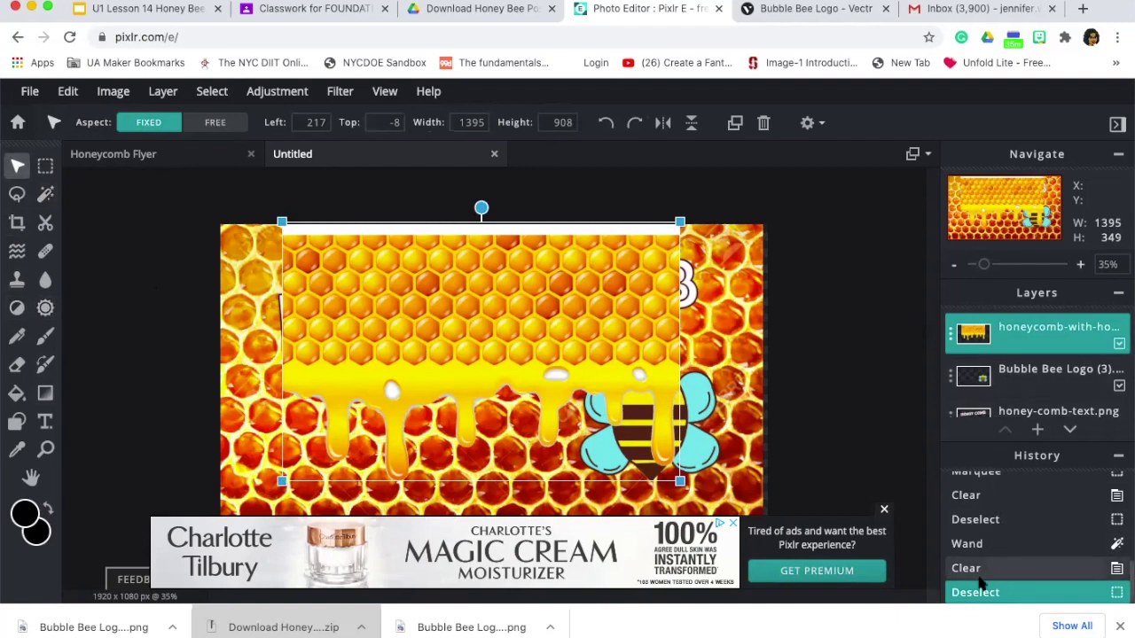
pyautogui.scroll(-1, 1002, 576)
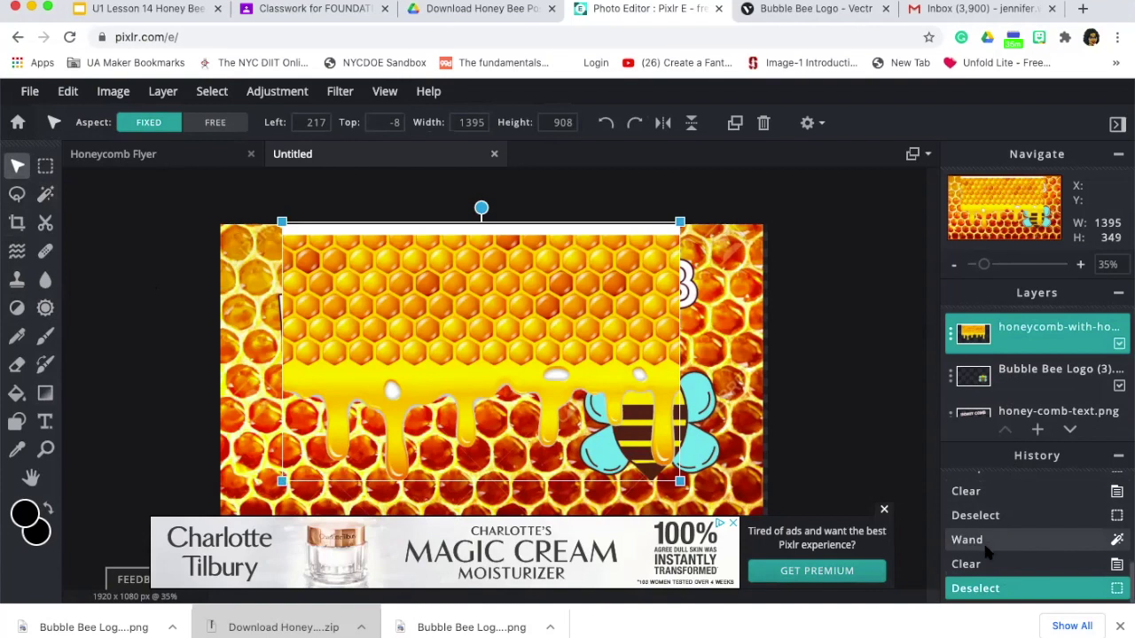
pyautogui.click(985, 543)
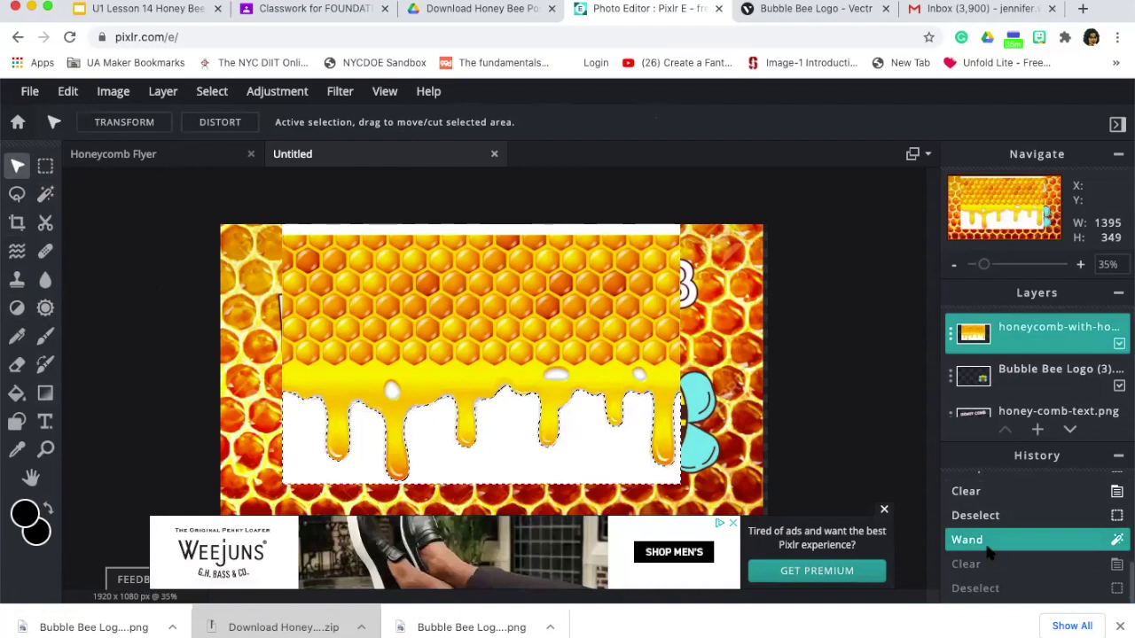
pyautogui.press('Delete')
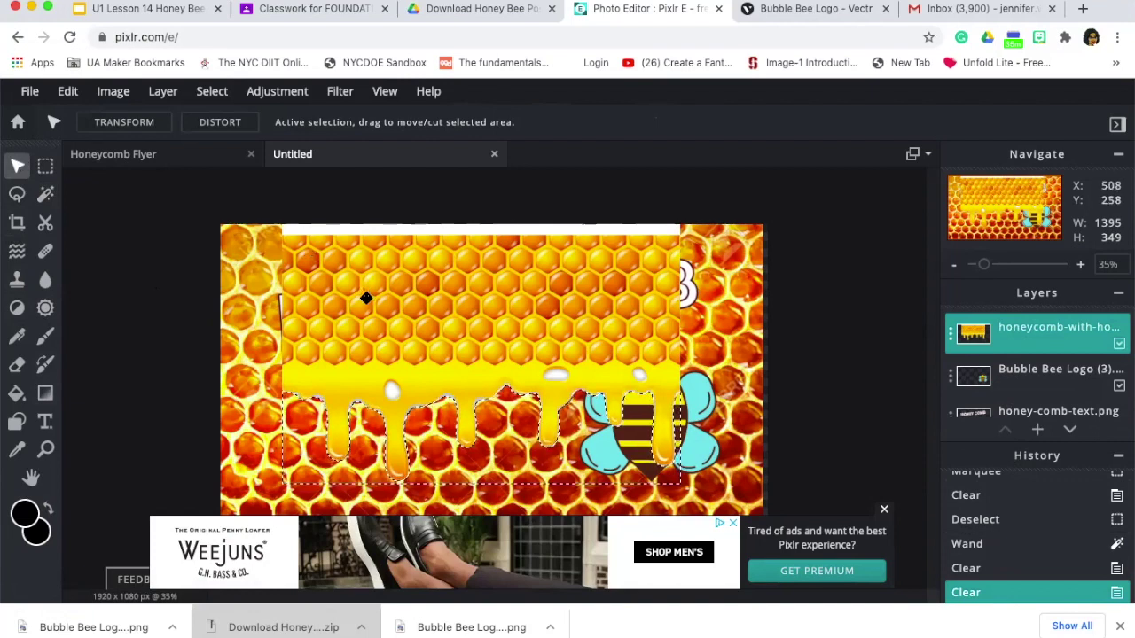
pyautogui.hotkey('ctrl', 'd')
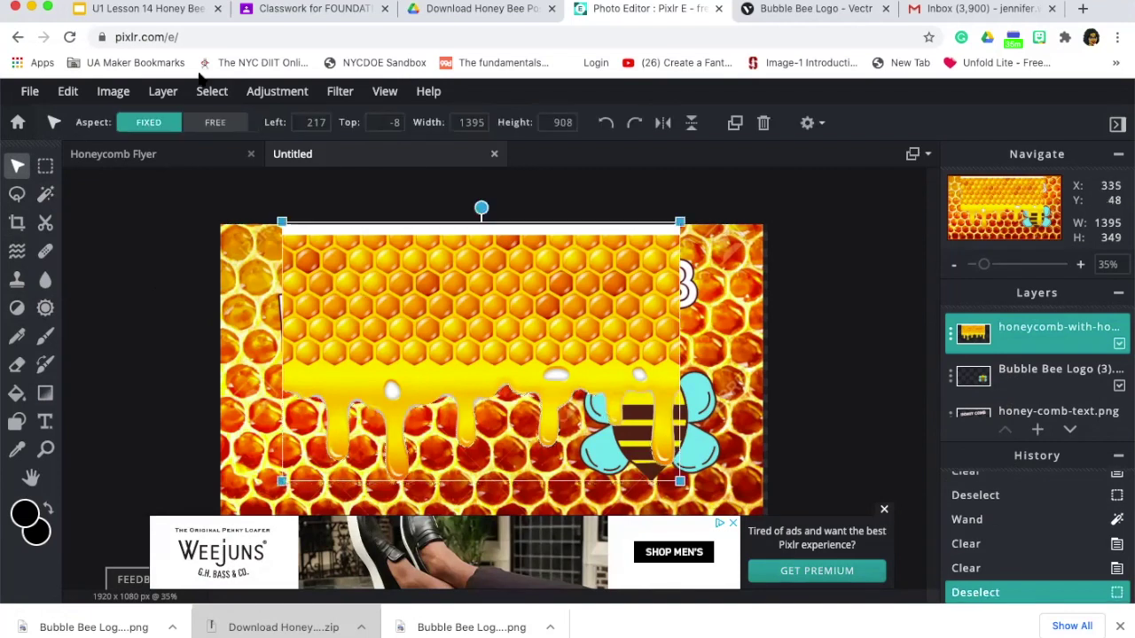
pyautogui.click(212, 91)
pyautogui.click(220, 140)
# Enlarge the dripping-honey layer to about 2333 x 1519 px and shift it up so only the drips hang from the flyer's upper edge
pyautogui.moveTo(431, 284); pyautogui.dragTo(330, 158)
pyautogui.moveTo(585, 374); pyautogui.dragTo(856, 436)
pyautogui.moveTo(661, 372); pyautogui.dragTo(651, 237)
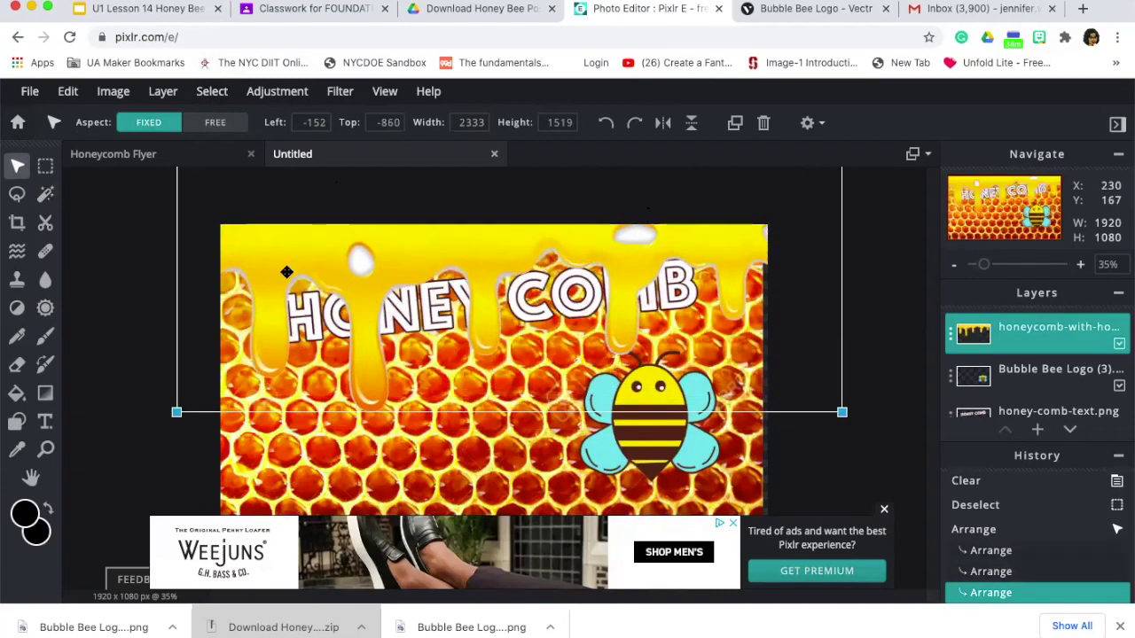
pyautogui.click(306, 446)
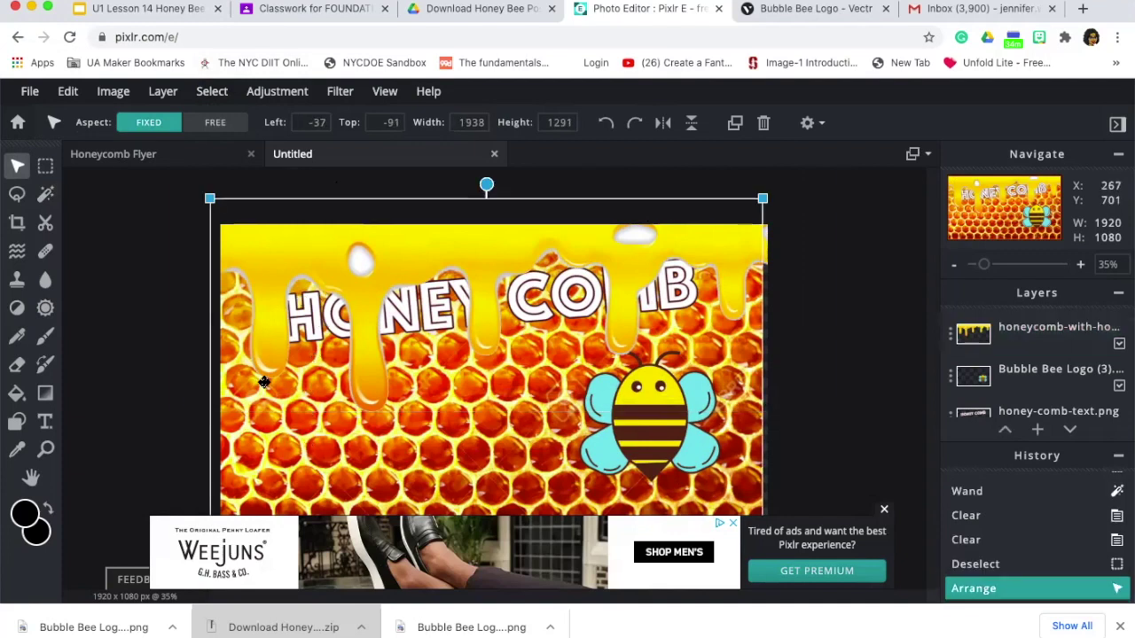
pyautogui.click(45, 194)
pyautogui.click(363, 261)
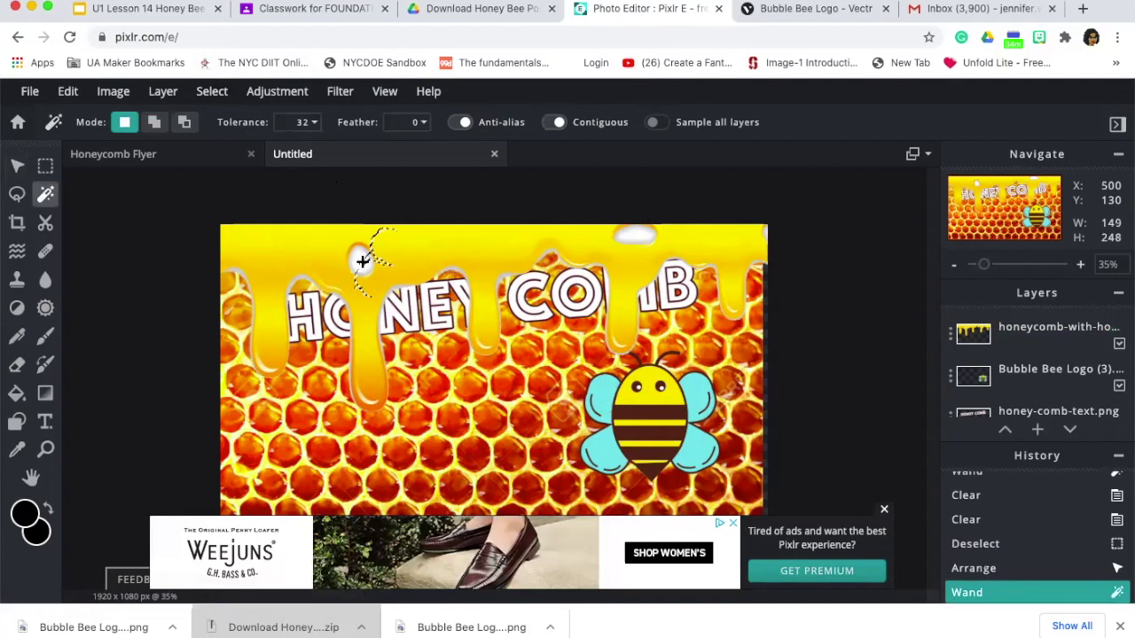
pyautogui.hotkey('ctrl', 'd')
# On the dripping-honey layer, delete the three enclosed white spots in the honey with the Magic Wand, and deselect
pyautogui.click(1015, 333)
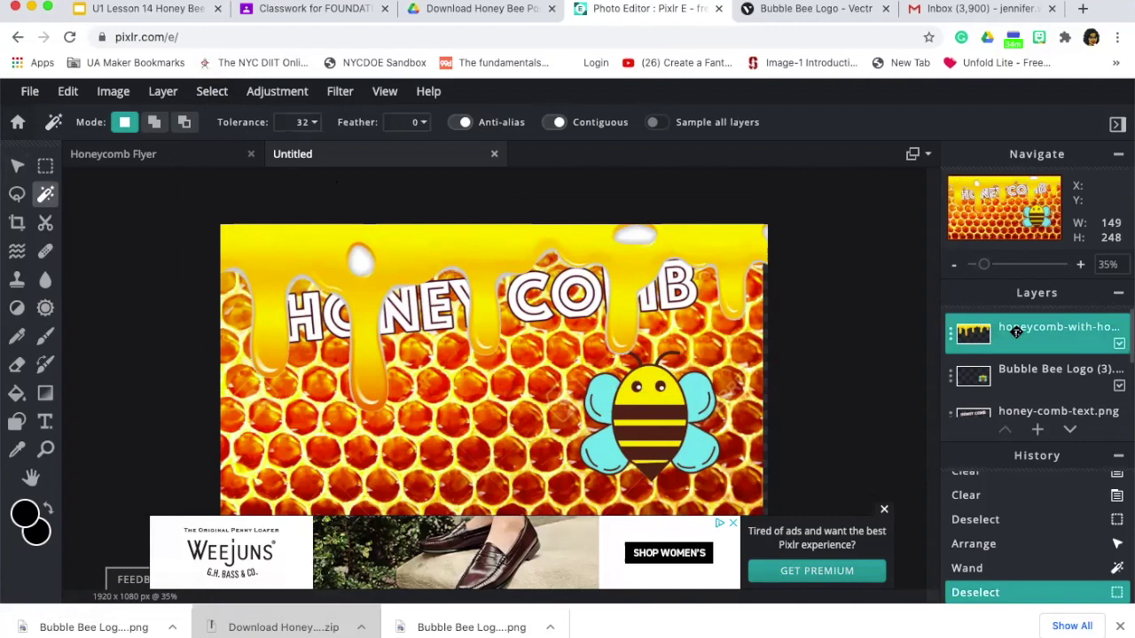
pyautogui.click(362, 260)
pyautogui.press('Delete')
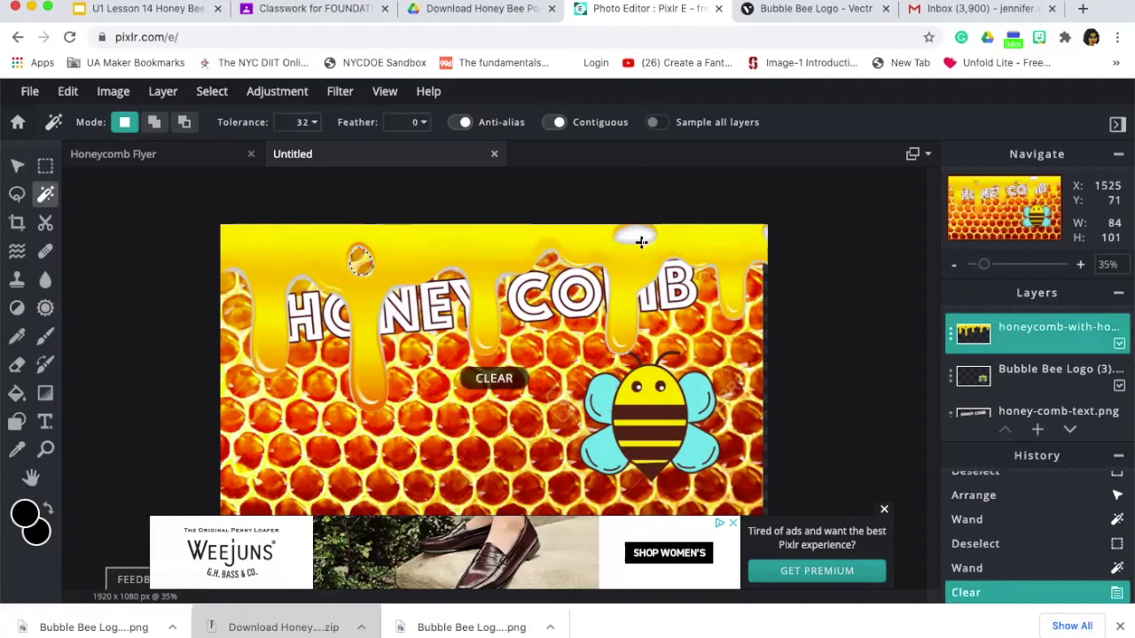
pyautogui.click(635, 236)
pyautogui.press('Delete')
pyautogui.click(762, 234)
pyautogui.press('Delete')
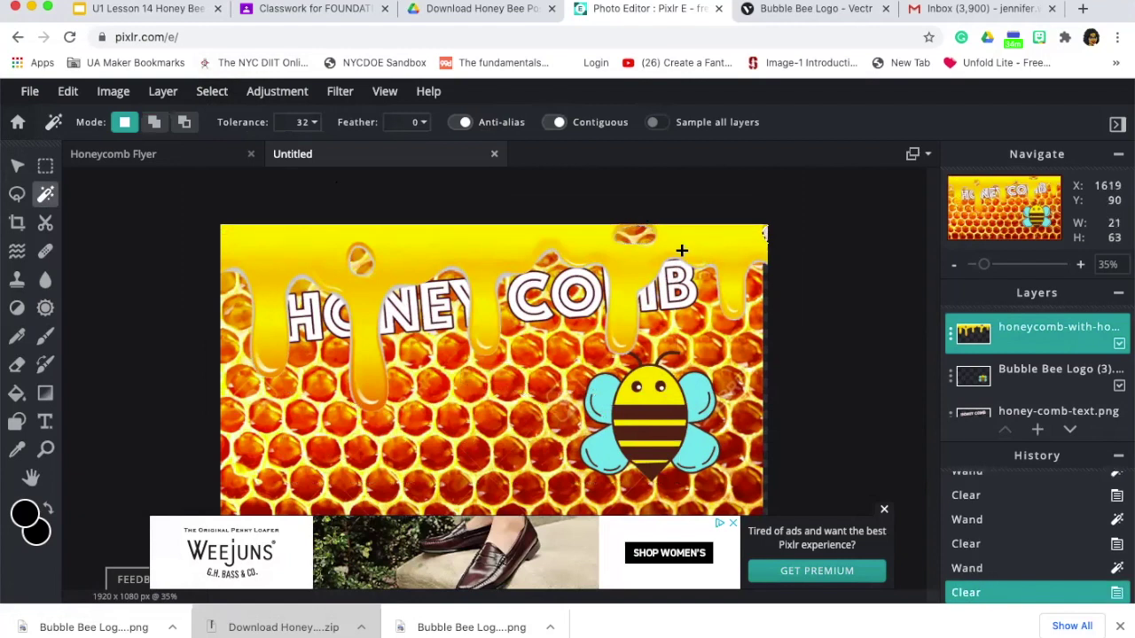
pyautogui.hotkey('ctrl', 'd')
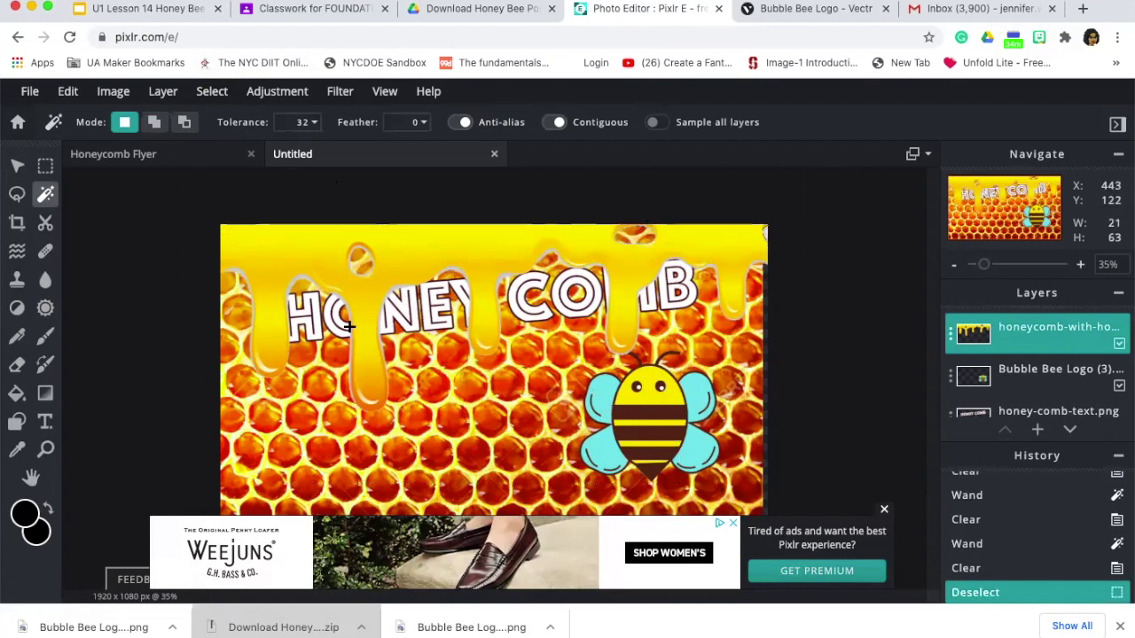
# Check the flyer example in the lesson slides, return to Pixlr E and move the HONEY COMB text layer above the dripping-honey layer
pyautogui.click(153, 11)
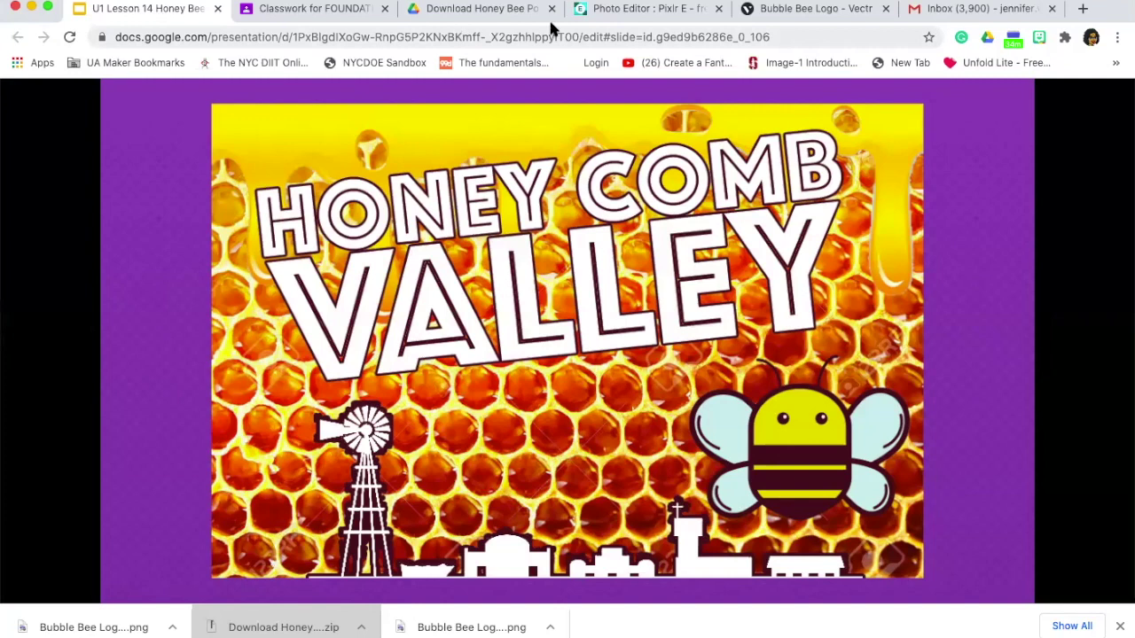
pyautogui.click(586, 11)
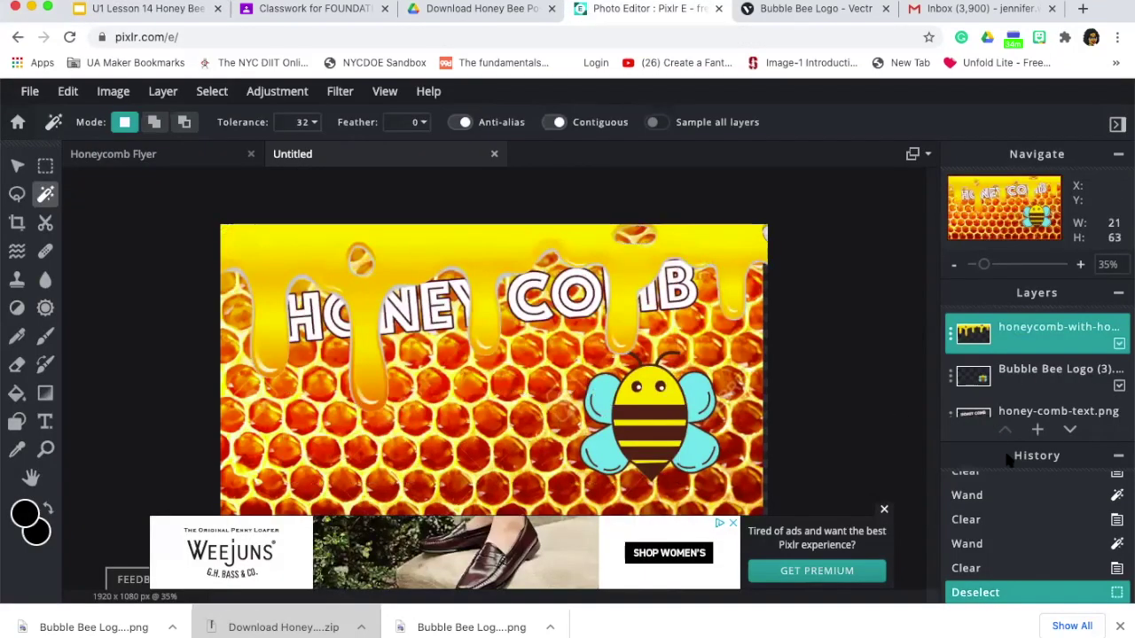
pyautogui.scroll(-2, 1033, 390)
pyautogui.moveTo(1031, 357); pyautogui.dragTo(1024, 286)
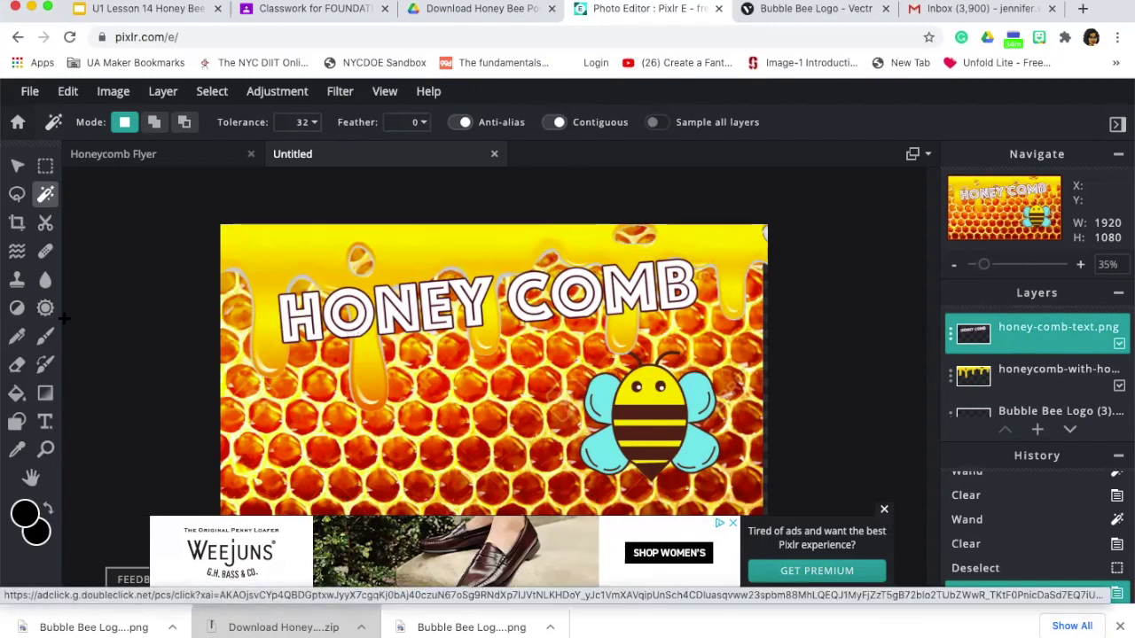
# Add a new text layer below the HONEY COMB title reading "Valley"
pyautogui.click(46, 423)
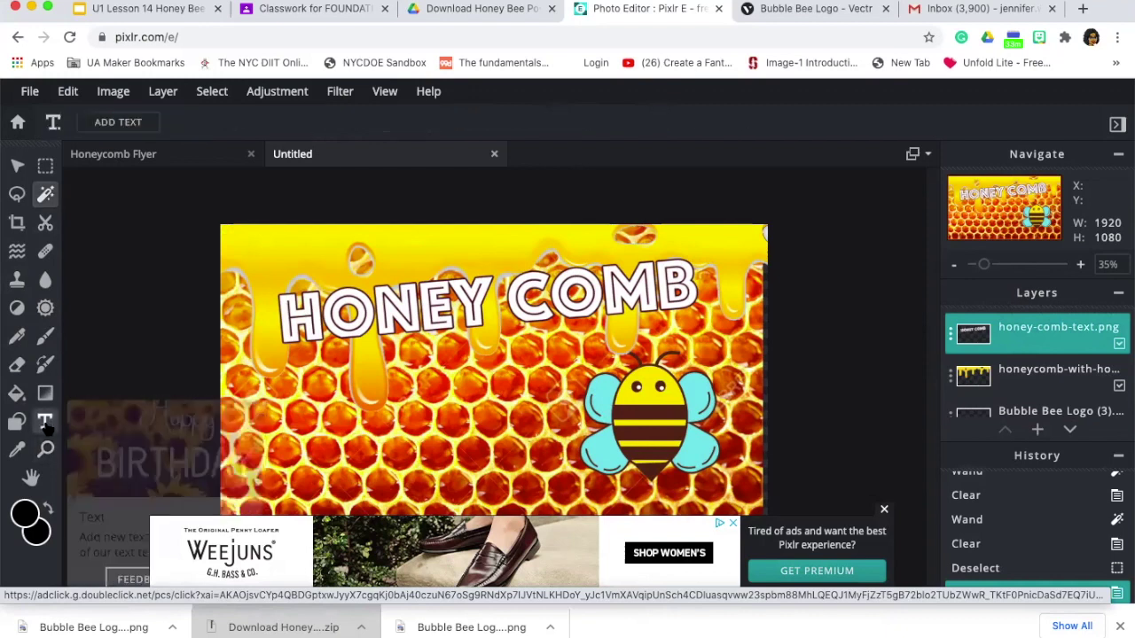
pyautogui.click(377, 411)
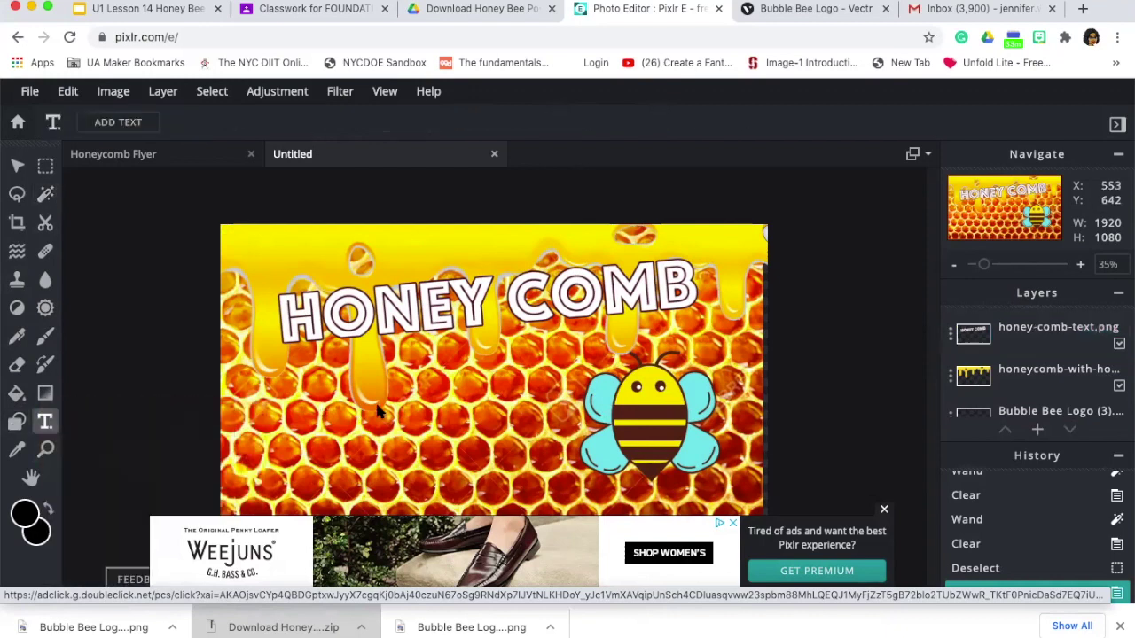
pyautogui.click(399, 417)
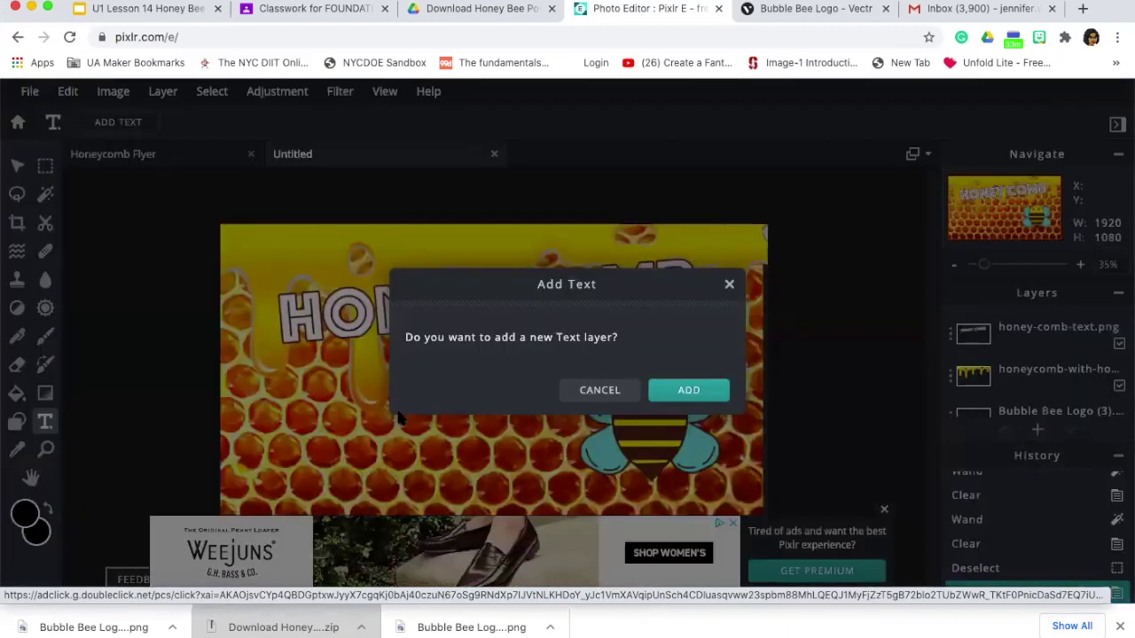
pyautogui.click(688, 391)
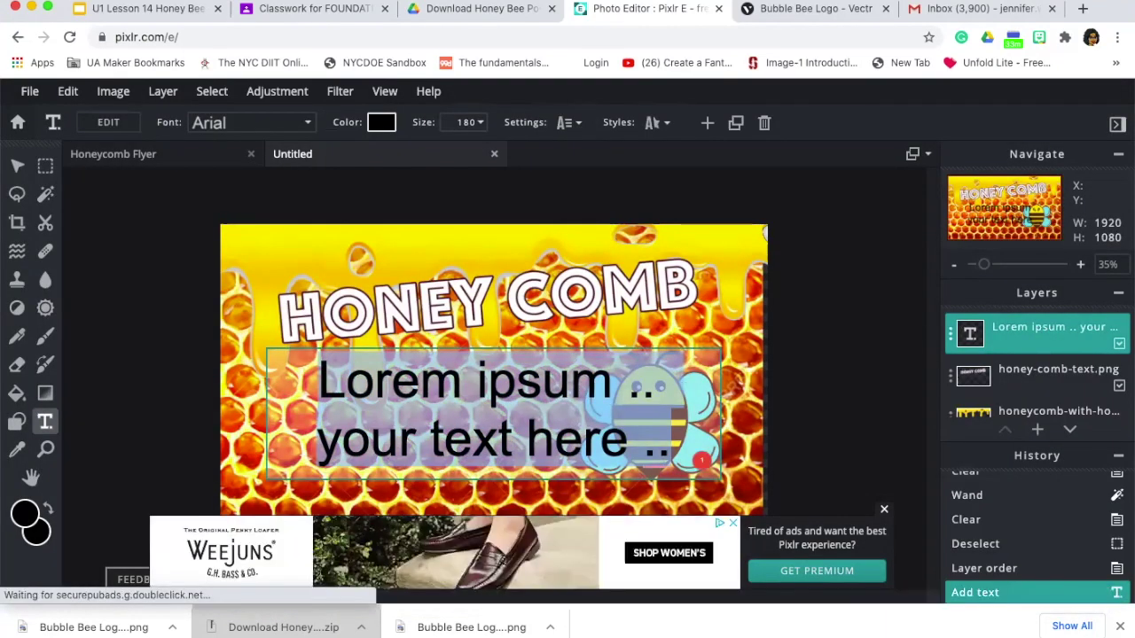
pyautogui.write('Vlley')
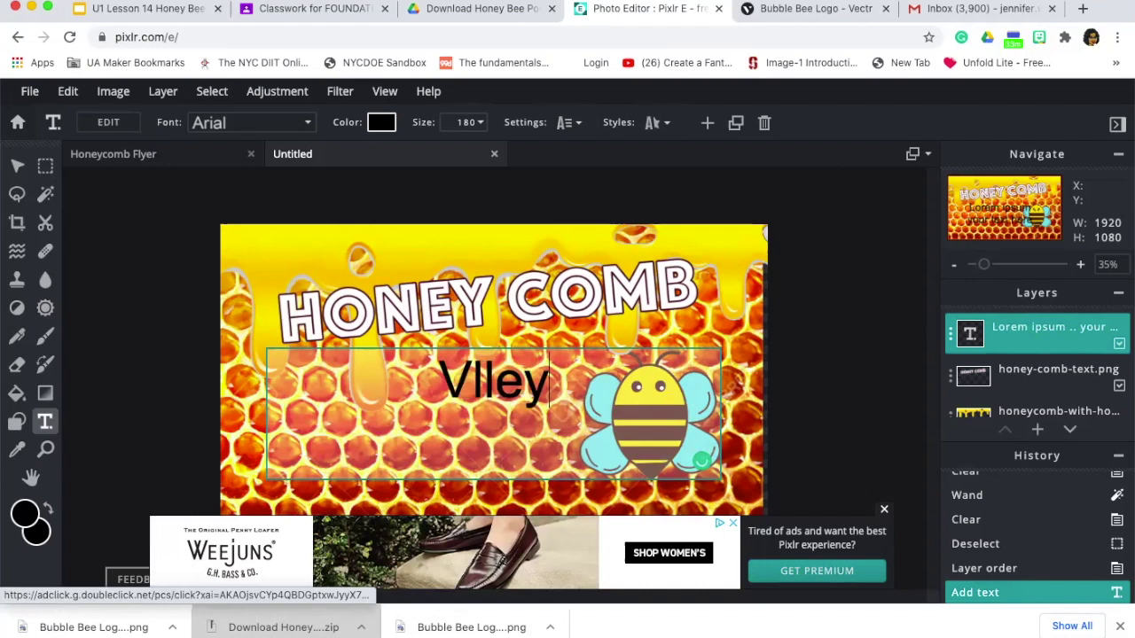
pyautogui.press('BackSpace')
pyautogui.press('BackSpace')
pyautogui.press('BackSpace')
pyautogui.press('BackSpace')
pyautogui.write('all')
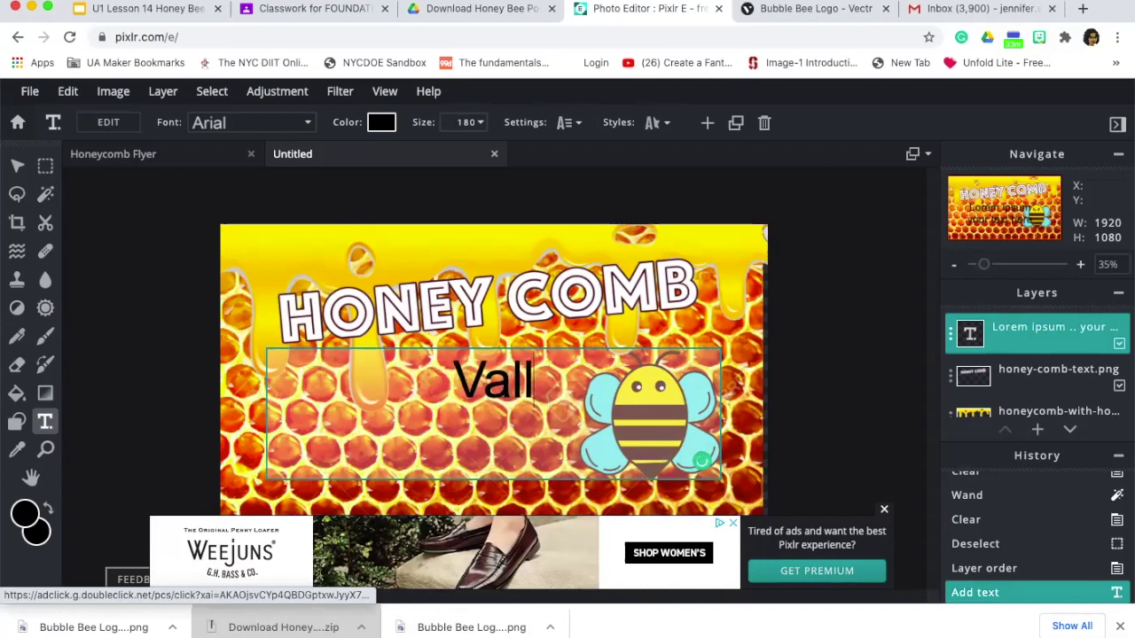
pyautogui.write('ey')
# Change the Valley text's font to BebasNeue
pyautogui.hotkey('ctrl', 'a')
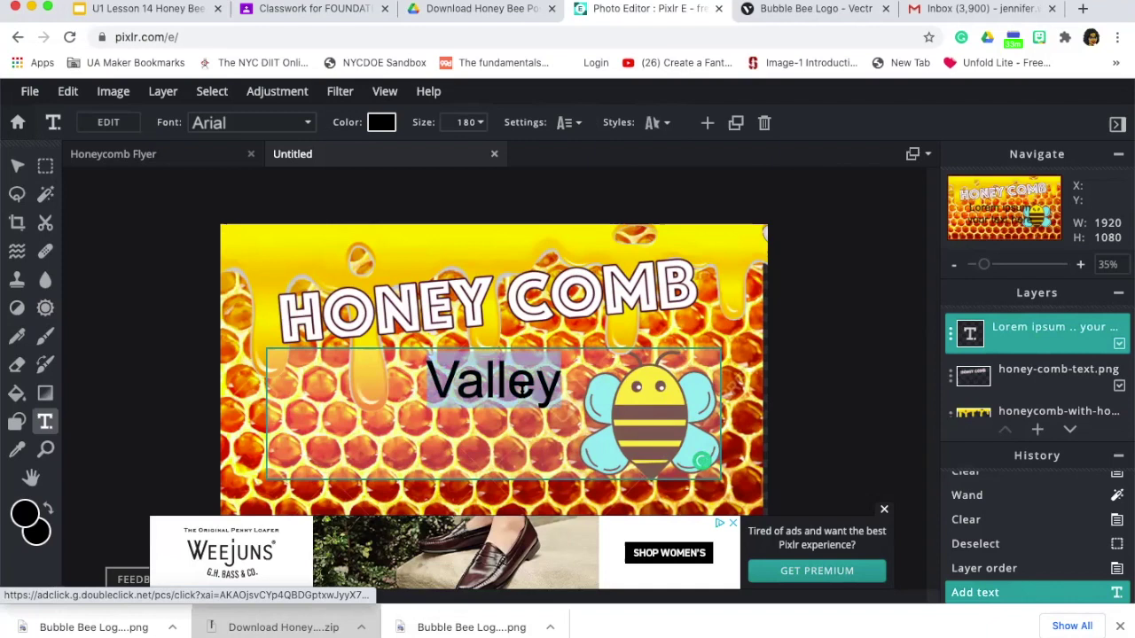
pyautogui.click(295, 125)
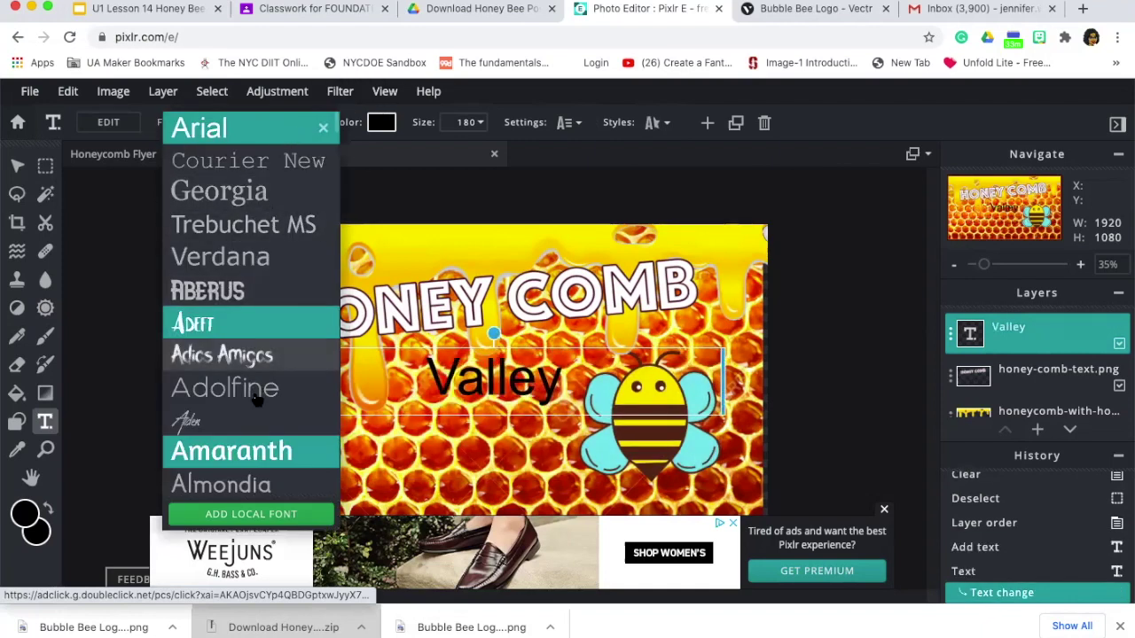
pyautogui.scroll(-5, 255, 399)
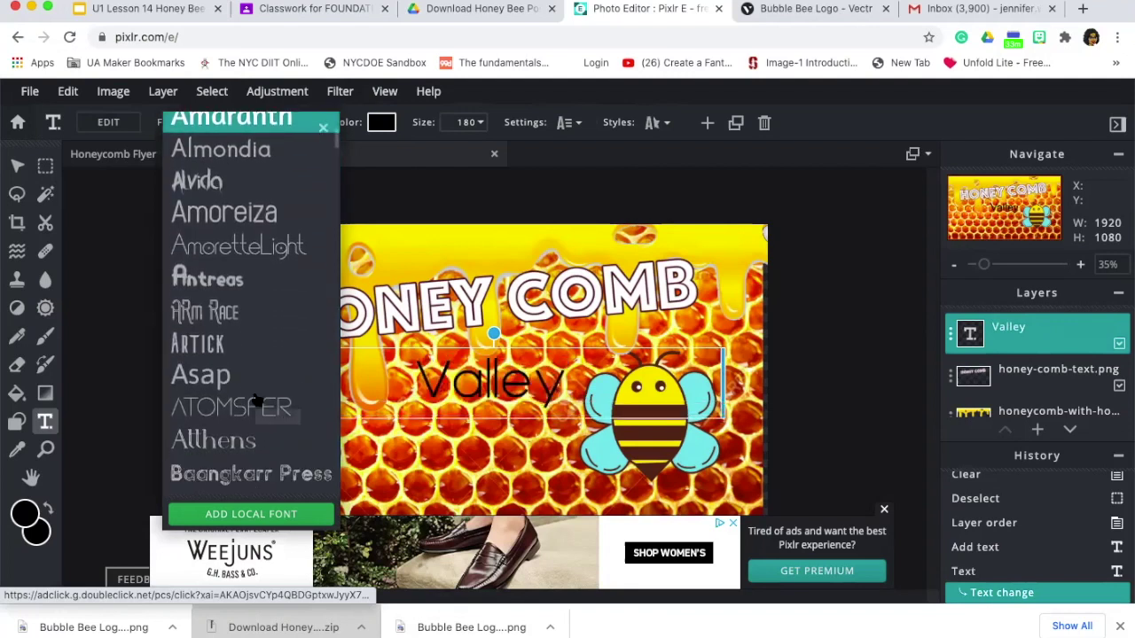
pyautogui.scroll(-1, 235, 328)
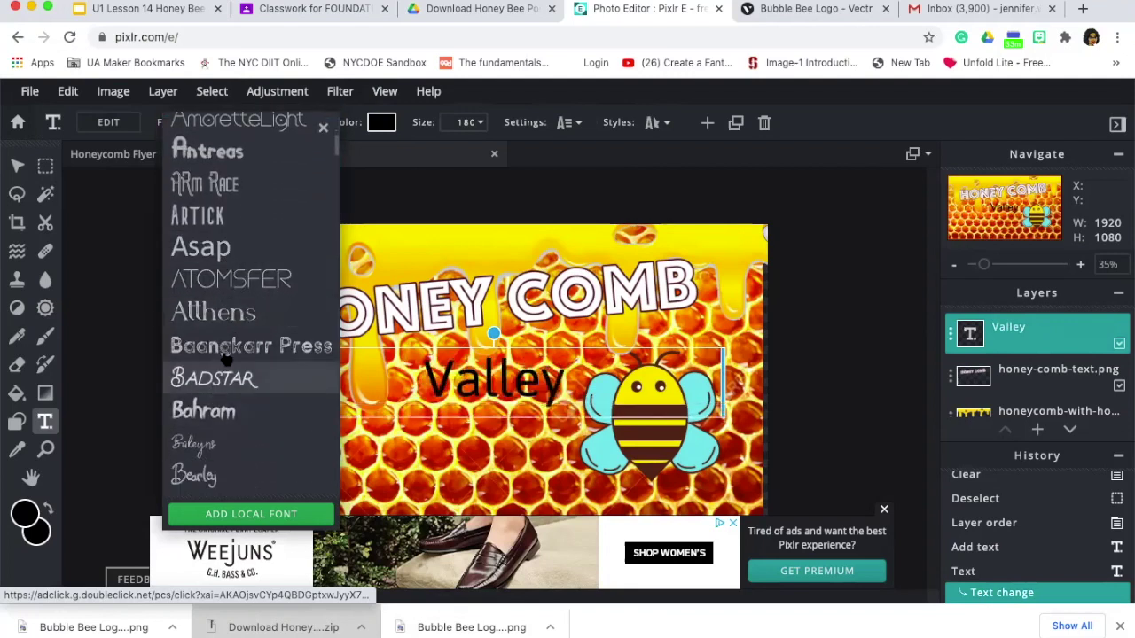
pyautogui.scroll(-2, 215, 421)
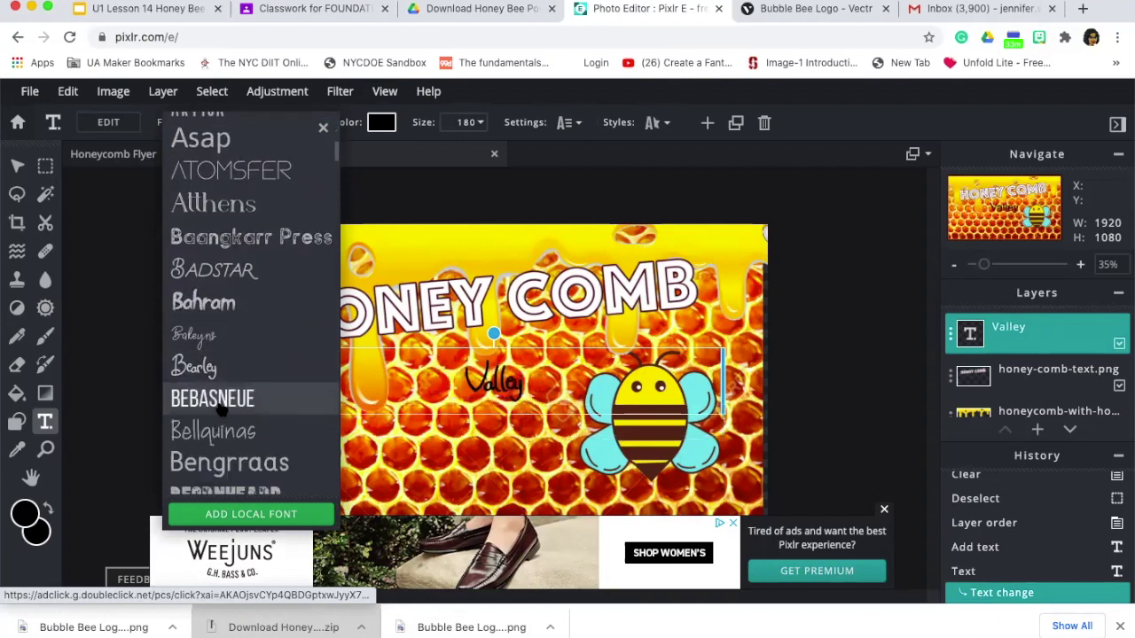
pyautogui.click(223, 400)
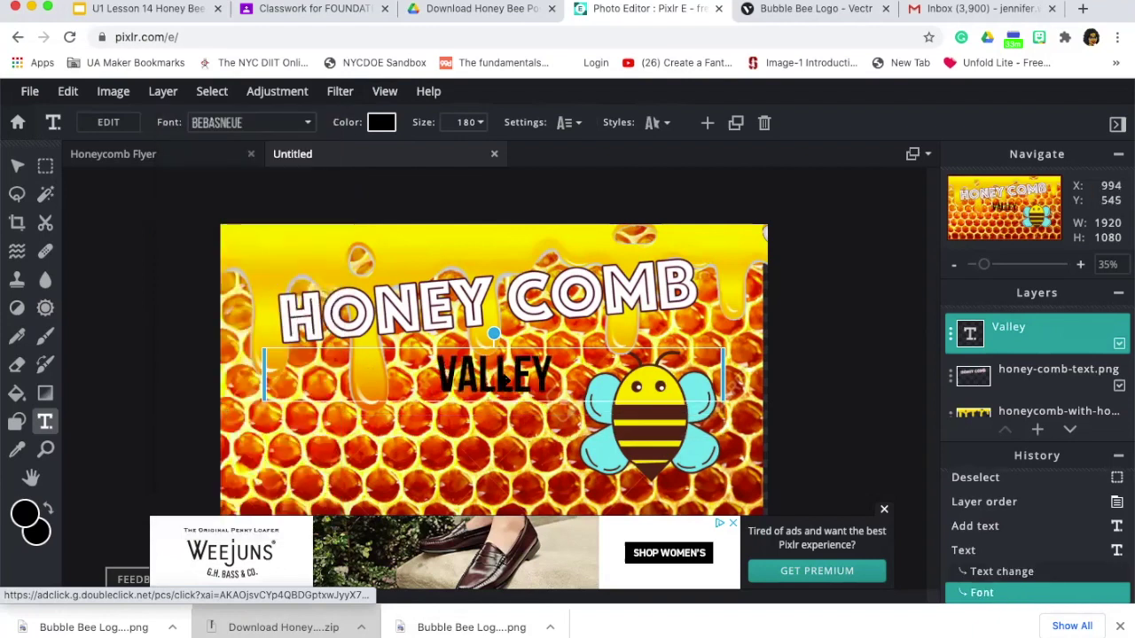
# Make the Valley text white (#FFFFFF) and enlarge it to size 632
pyautogui.click(381, 123)
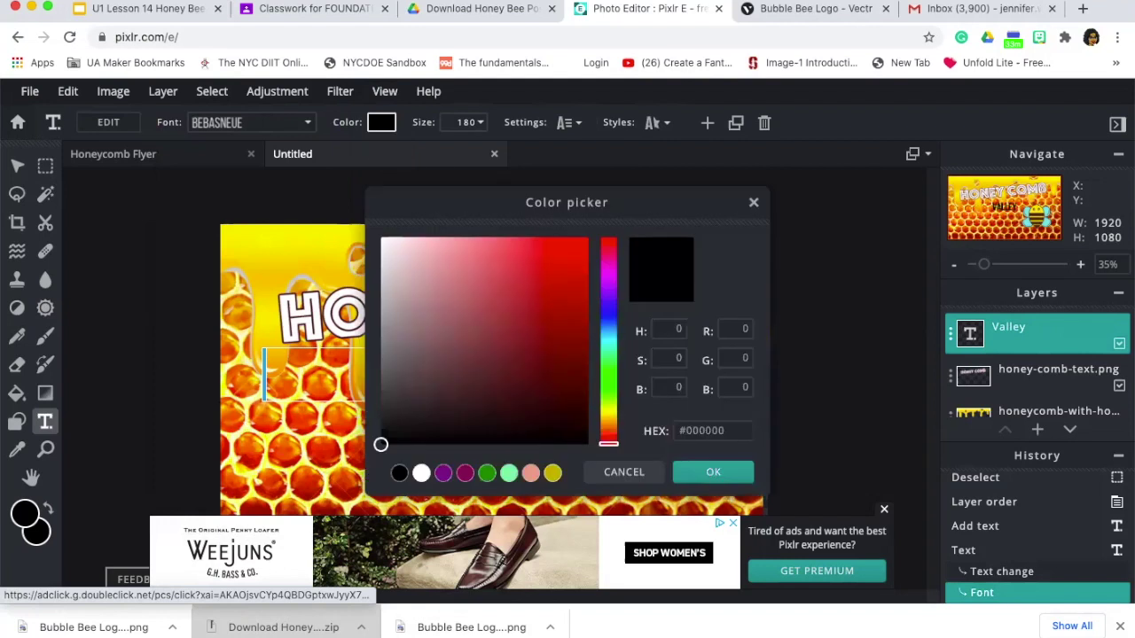
pyautogui.moveTo(464, 324); pyautogui.dragTo(356, 195)
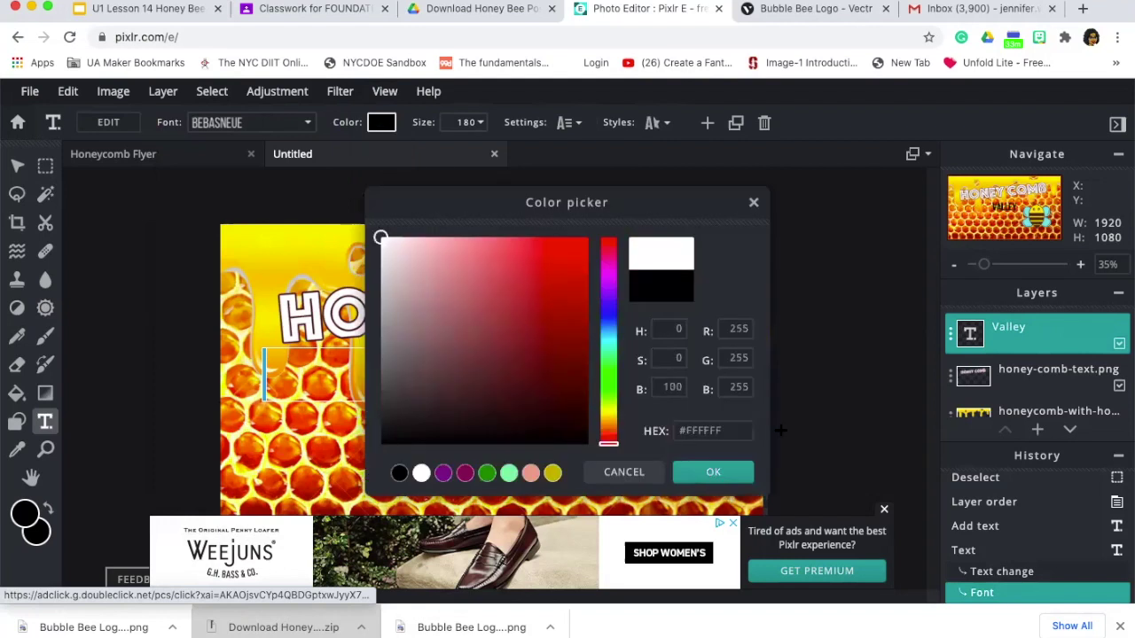
pyautogui.click(729, 472)
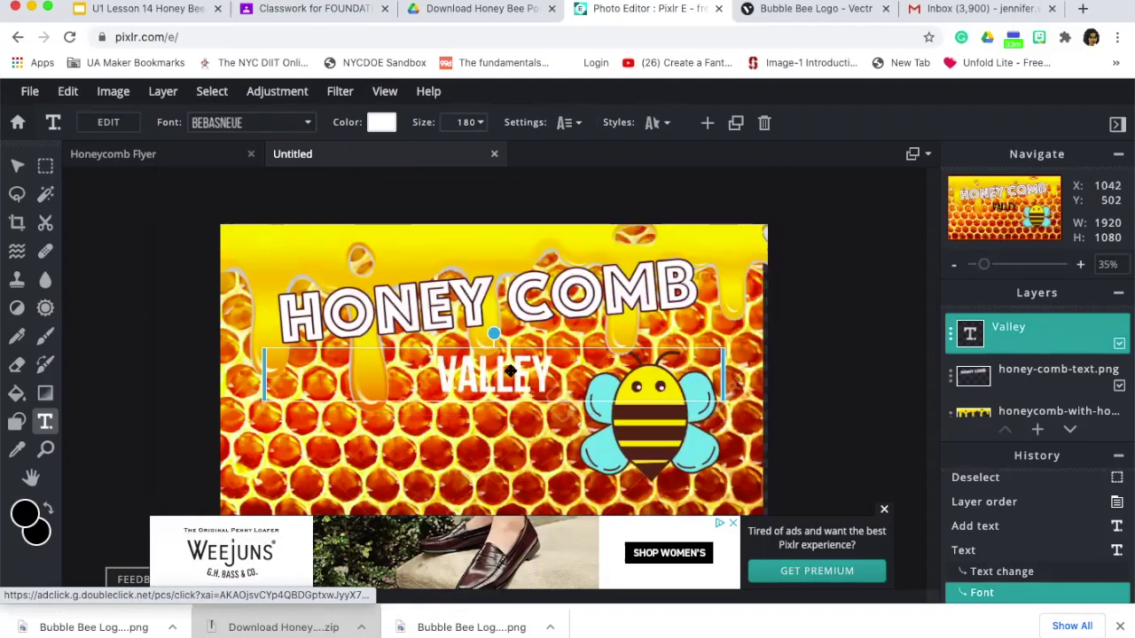
pyautogui.doubleClick(505, 371)
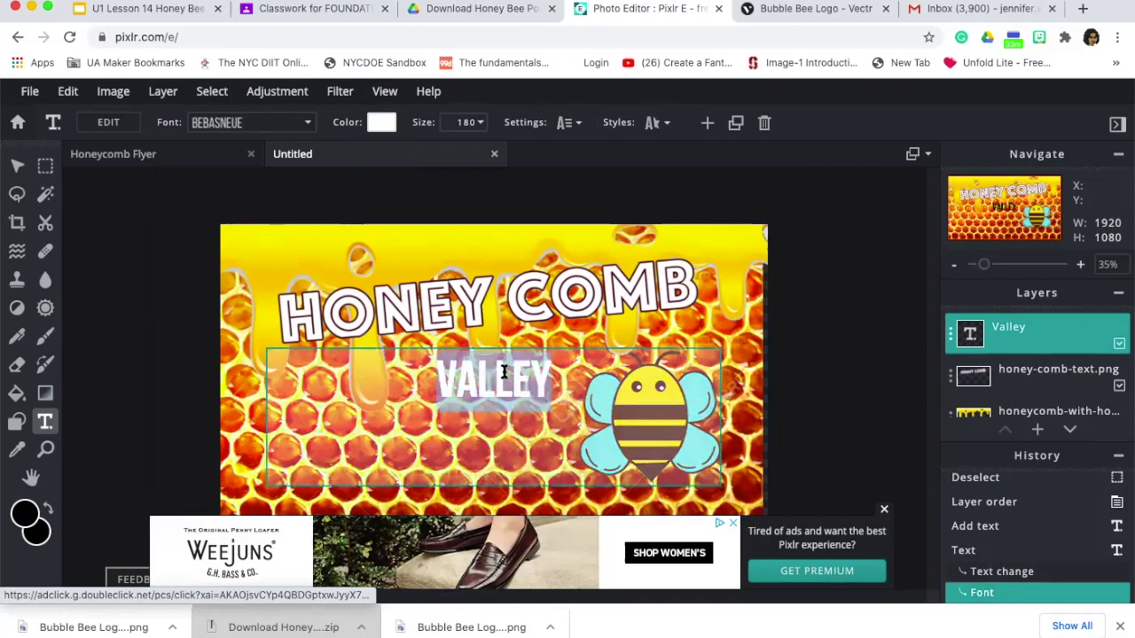
pyautogui.click(480, 123)
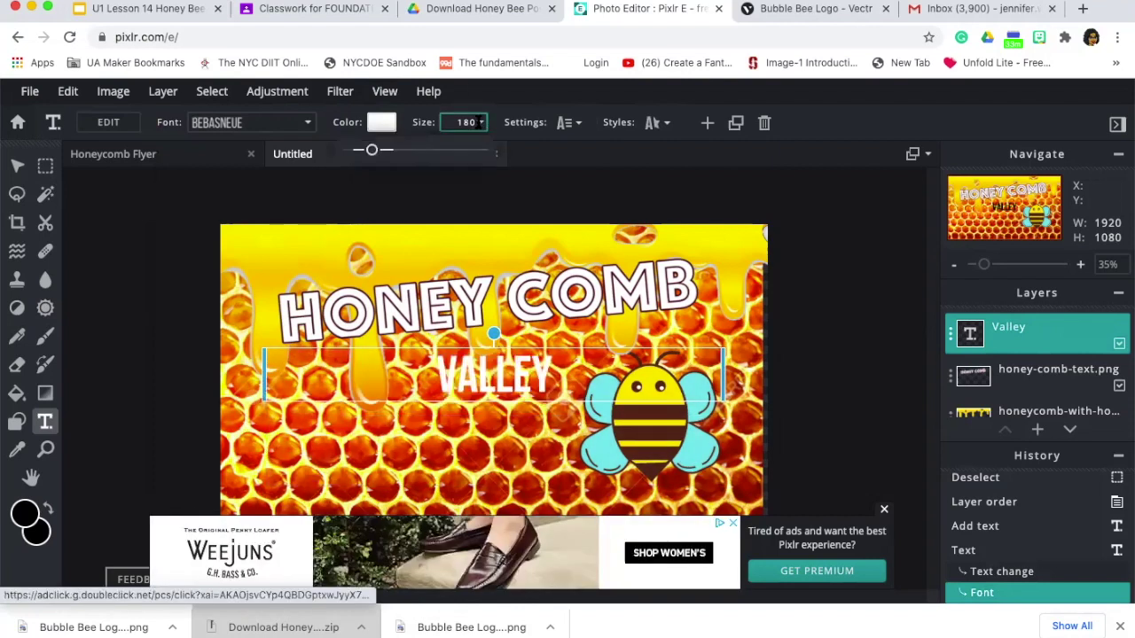
pyautogui.moveTo(372, 152); pyautogui.dragTo(434, 165)
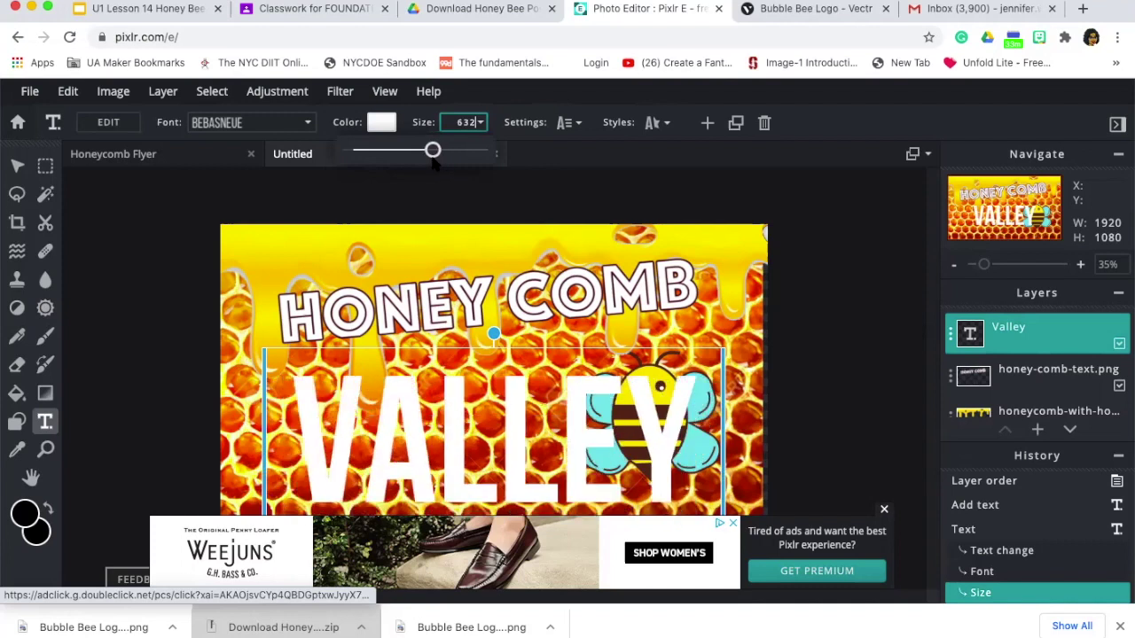
# Tilt the Valley text to match the HONEY COMB title and raise both, with Valley at about left 138, top 184 px
pyautogui.click(17, 166)
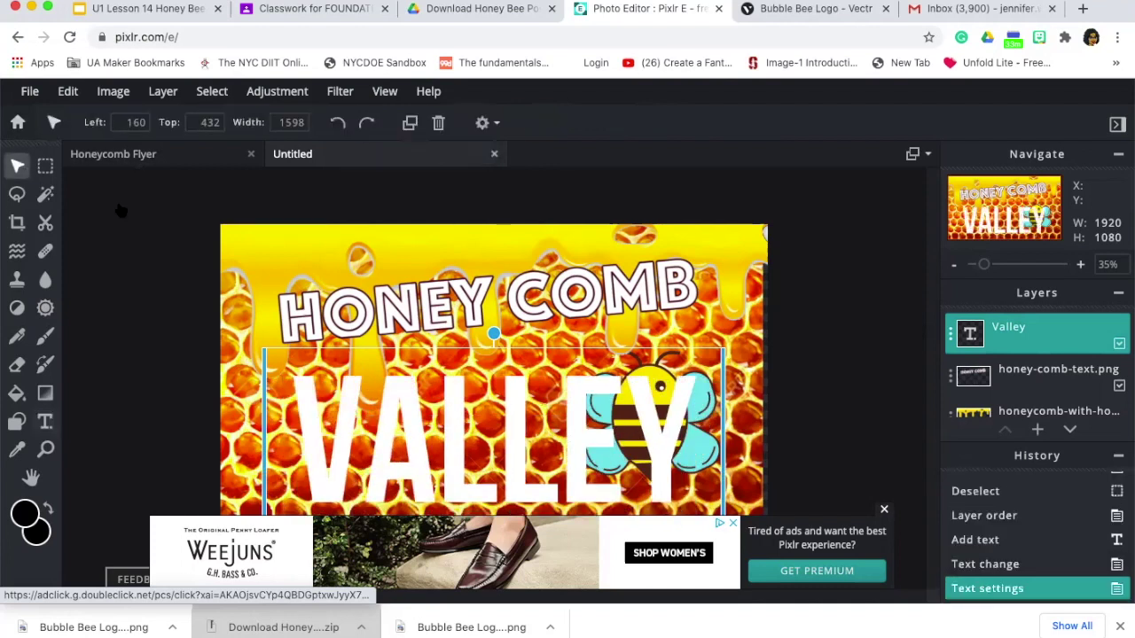
pyautogui.moveTo(584, 415); pyautogui.dragTo(569, 369)
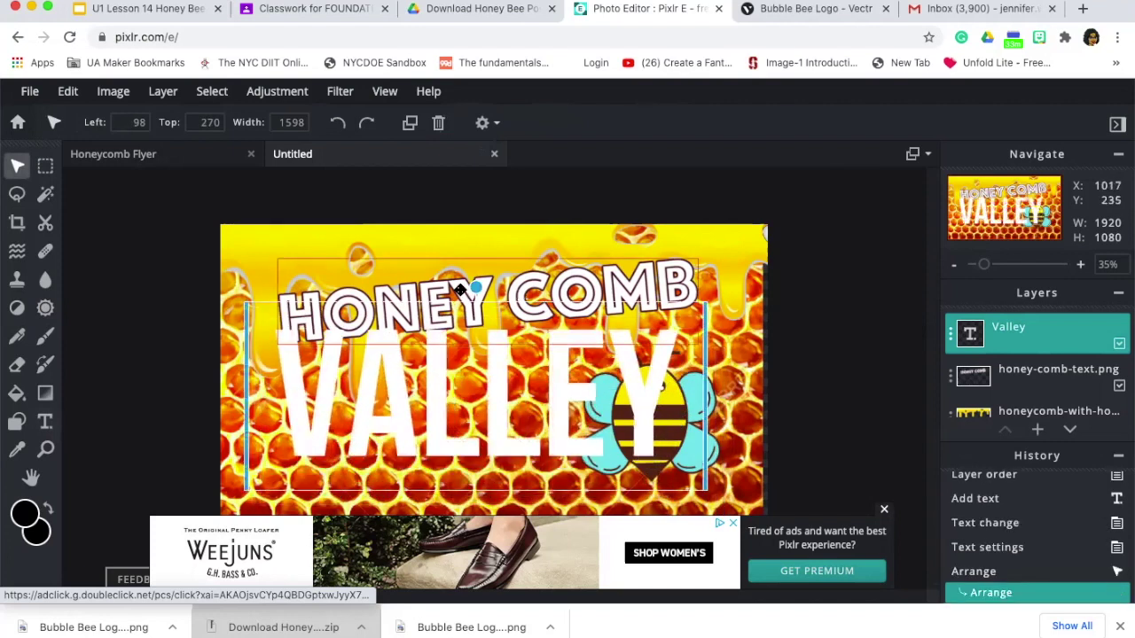
pyautogui.moveTo(468, 291)
pyautogui.mouseDown()
pyautogui.moveTo(436, 301)
pyautogui.moveTo(469, 290)
pyautogui.mouseUp()
pyautogui.moveTo(639, 365); pyautogui.dragTo(658, 365)
pyautogui.moveTo(550, 282); pyautogui.dragTo(552, 256)
pyautogui.moveTo(555, 393); pyautogui.dragTo(555, 370)
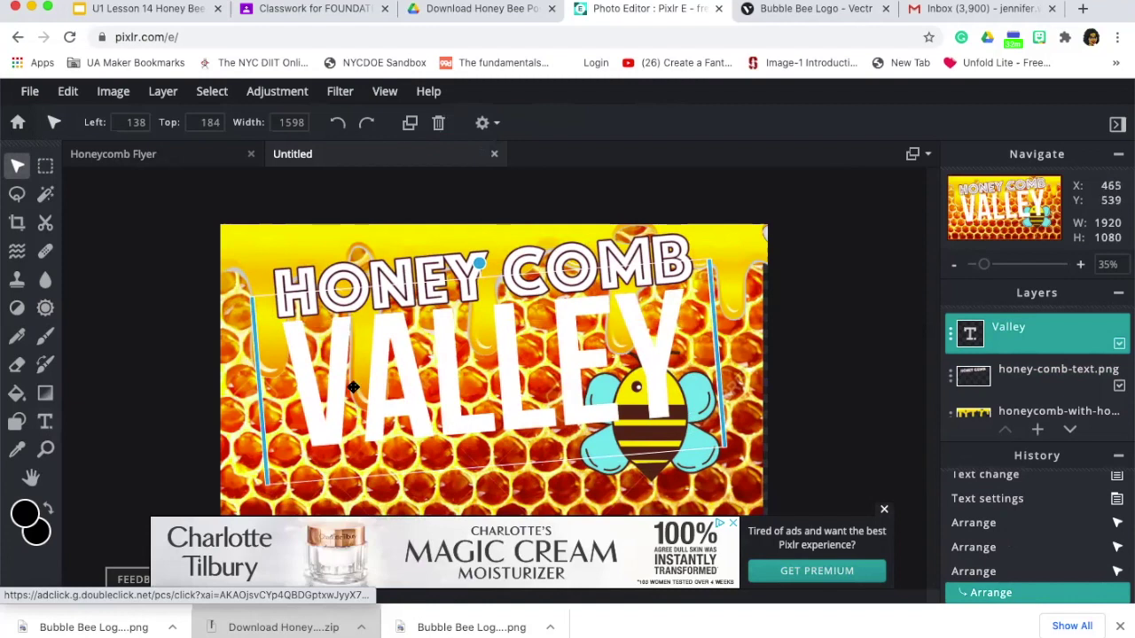
# Add a very dark brown (#1C0F00) outline of size 1 to the Valley text
pyautogui.click(45, 422)
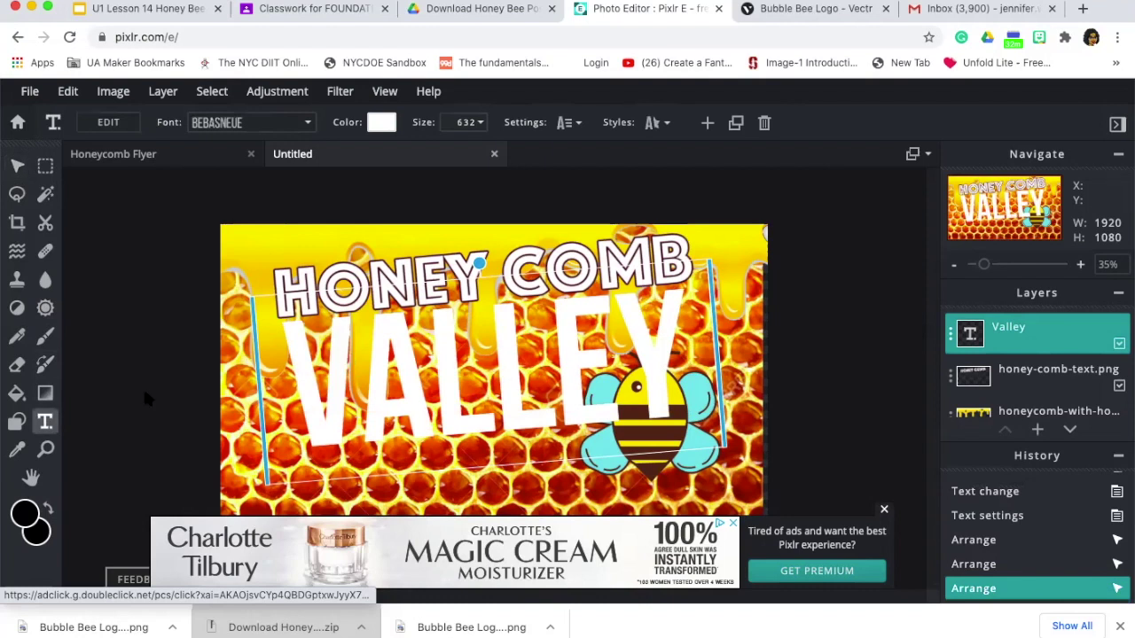
pyautogui.doubleClick(312, 367)
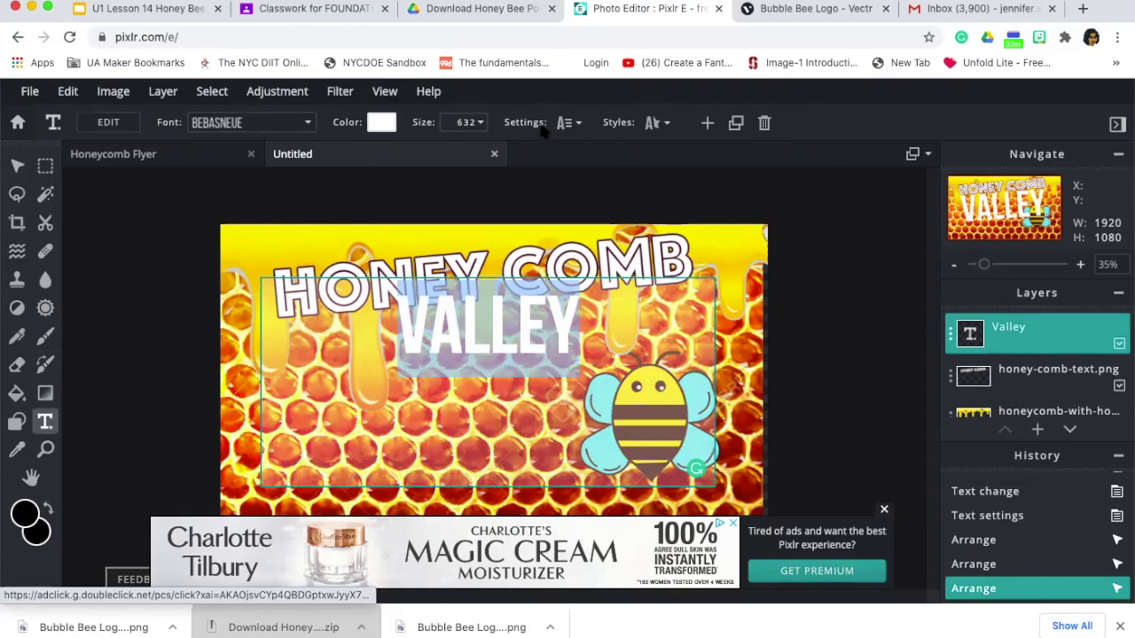
pyautogui.click(656, 124)
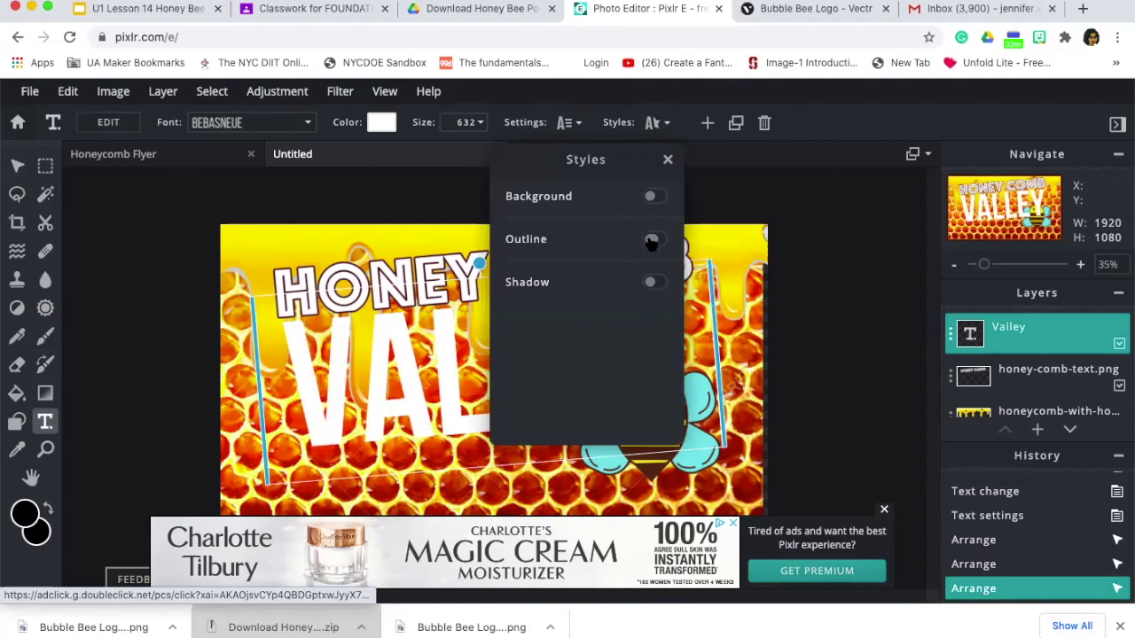
pyautogui.click(651, 240)
pyautogui.click(652, 268)
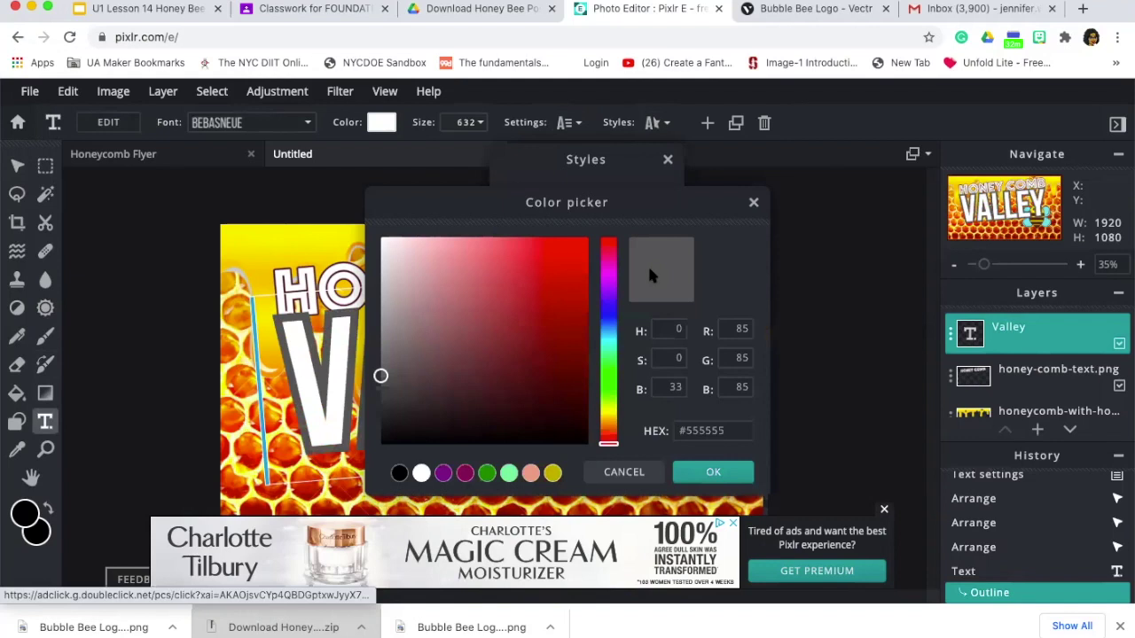
pyautogui.moveTo(612, 425)
pyautogui.mouseDown()
pyautogui.moveTo(613, 406)
pyautogui.moveTo(614, 432)
pyautogui.mouseUp()
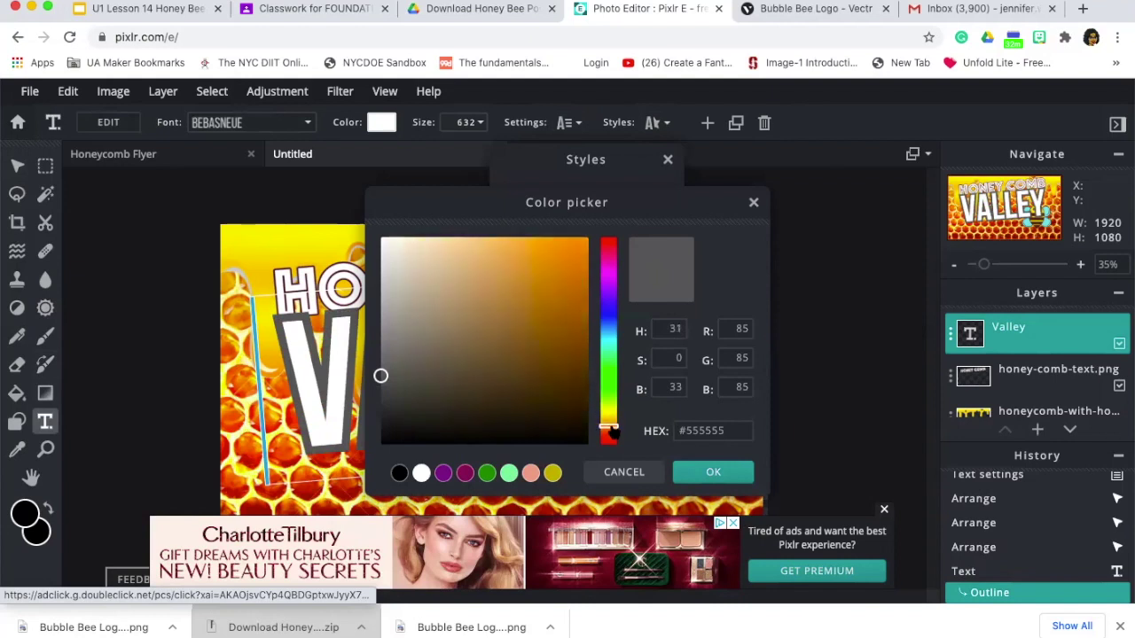
pyautogui.moveTo(568, 377); pyautogui.dragTo(586, 422)
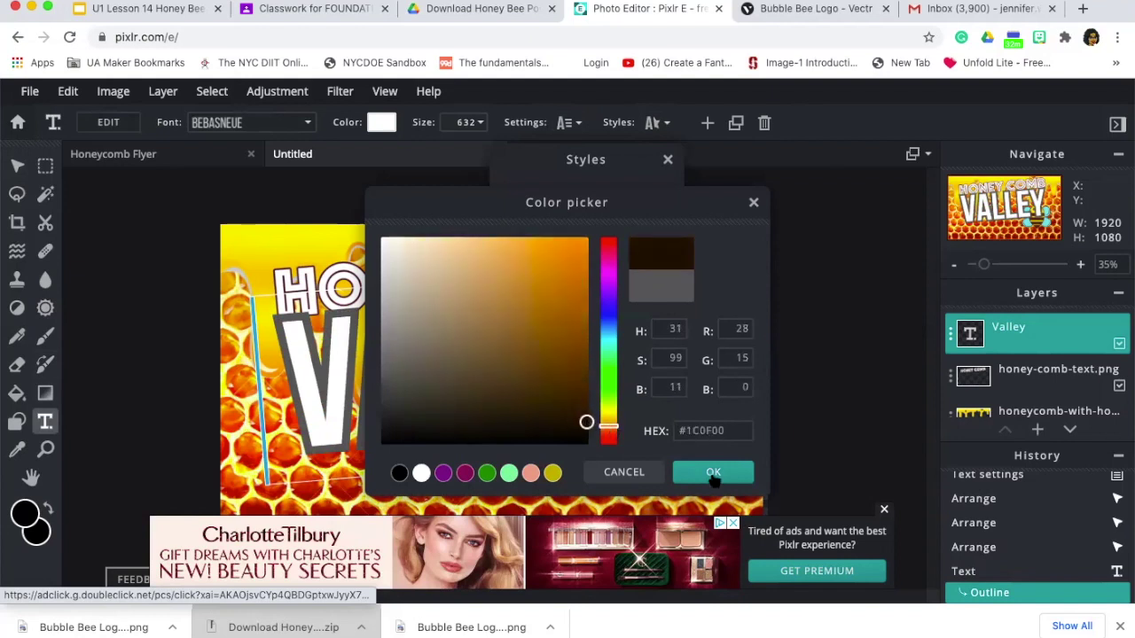
pyautogui.click(714, 473)
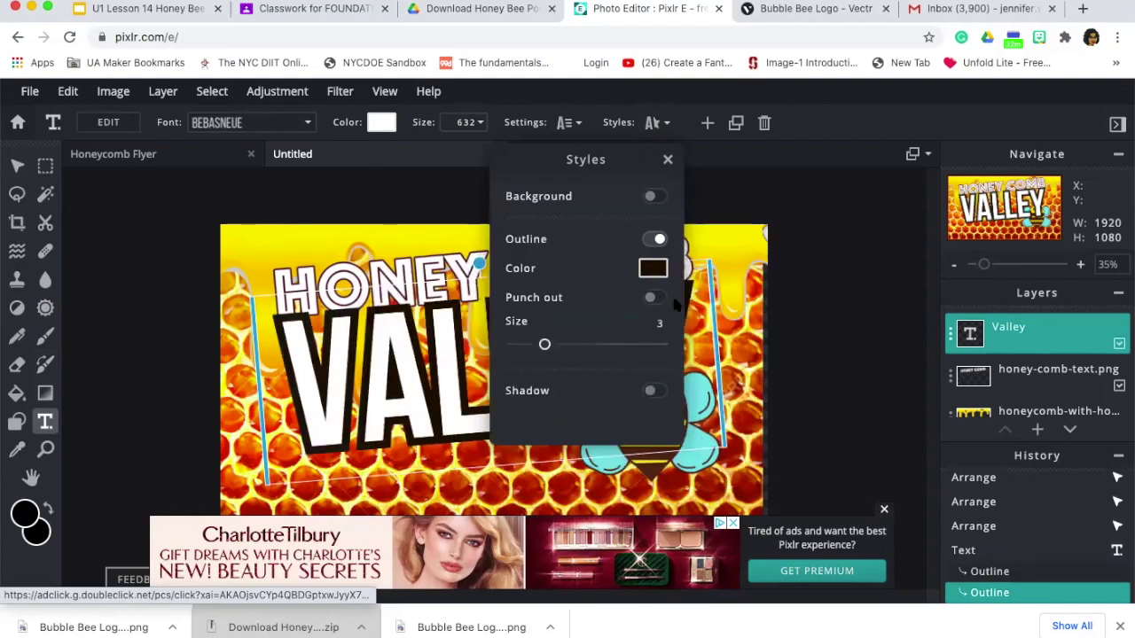
pyautogui.moveTo(544, 346); pyautogui.dragTo(511, 346)
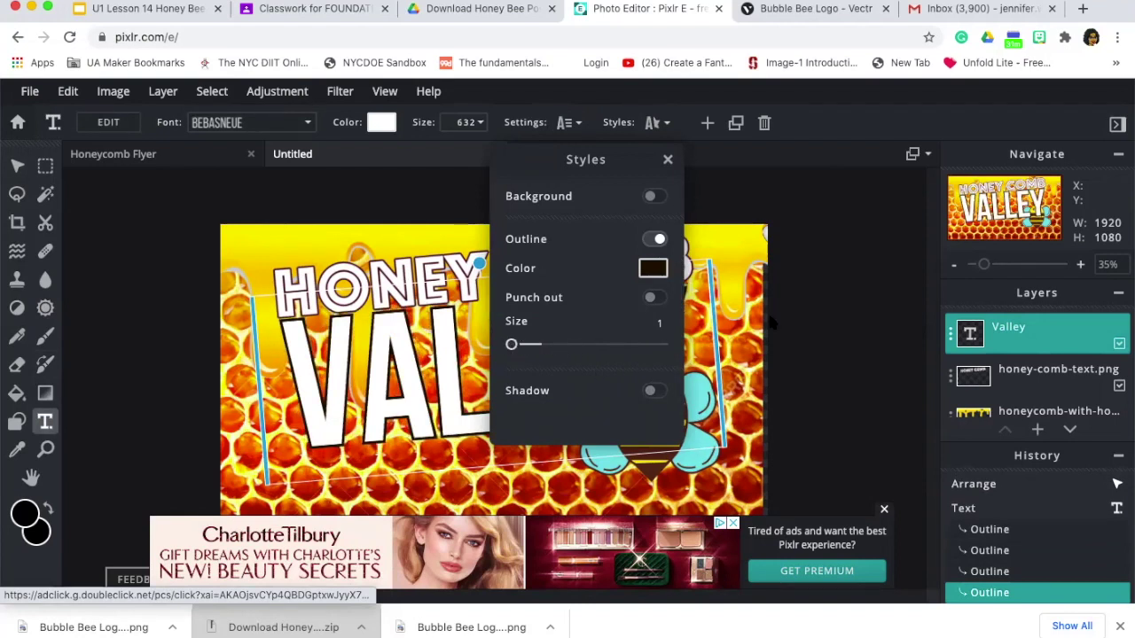
pyautogui.click(767, 311)
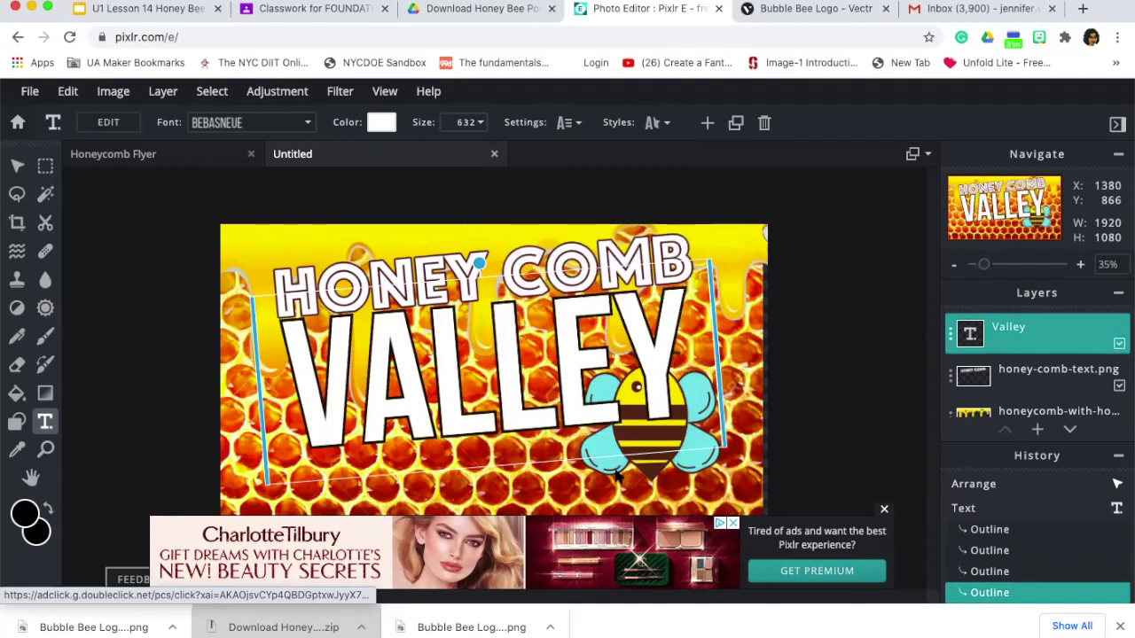
pyautogui.click(653, 473)
pyautogui.click(653, 443)
pyautogui.click(654, 482)
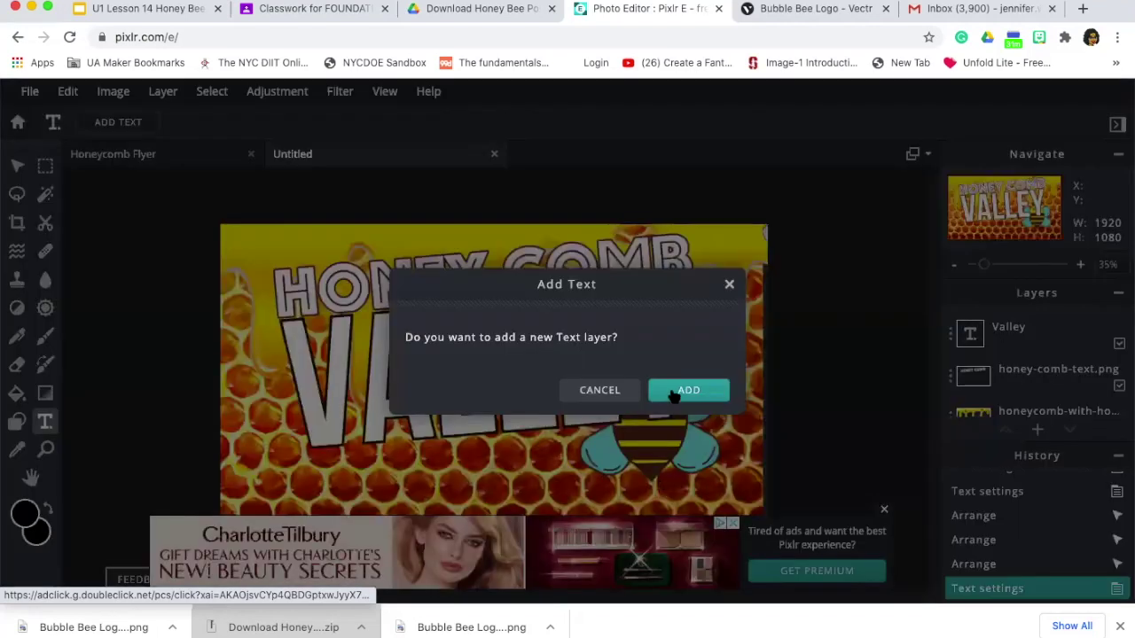
pyautogui.click(597, 391)
# Move the Bubble Bee Logo layer above the Valley text layer so the bee sits in front of the lettering
pyautogui.click(18, 166)
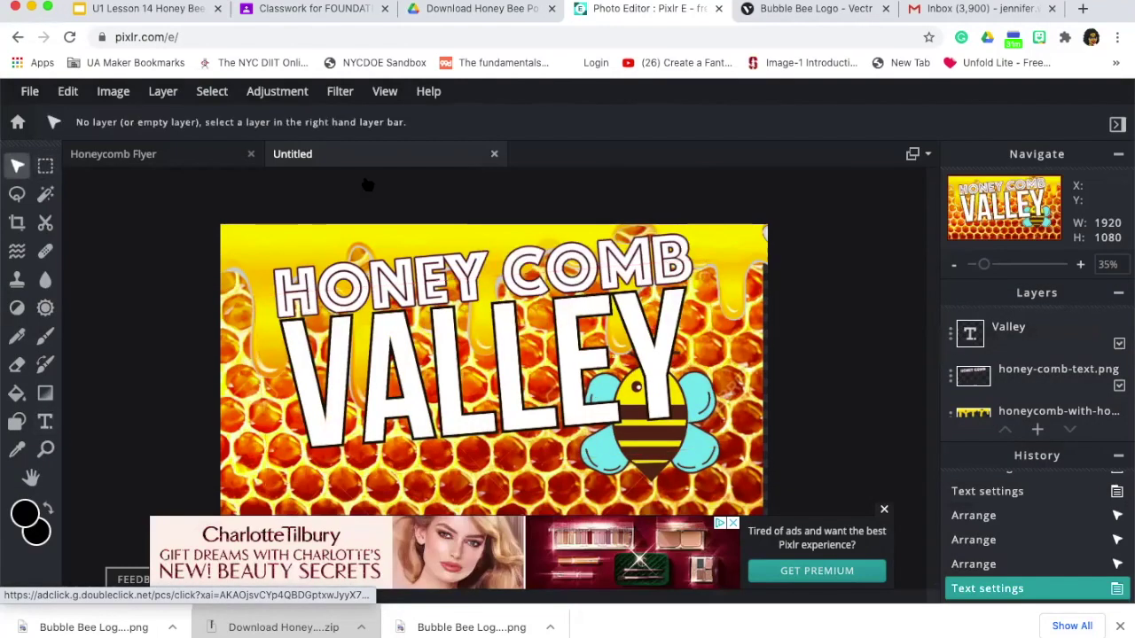
pyautogui.scroll(-3, 1028, 391)
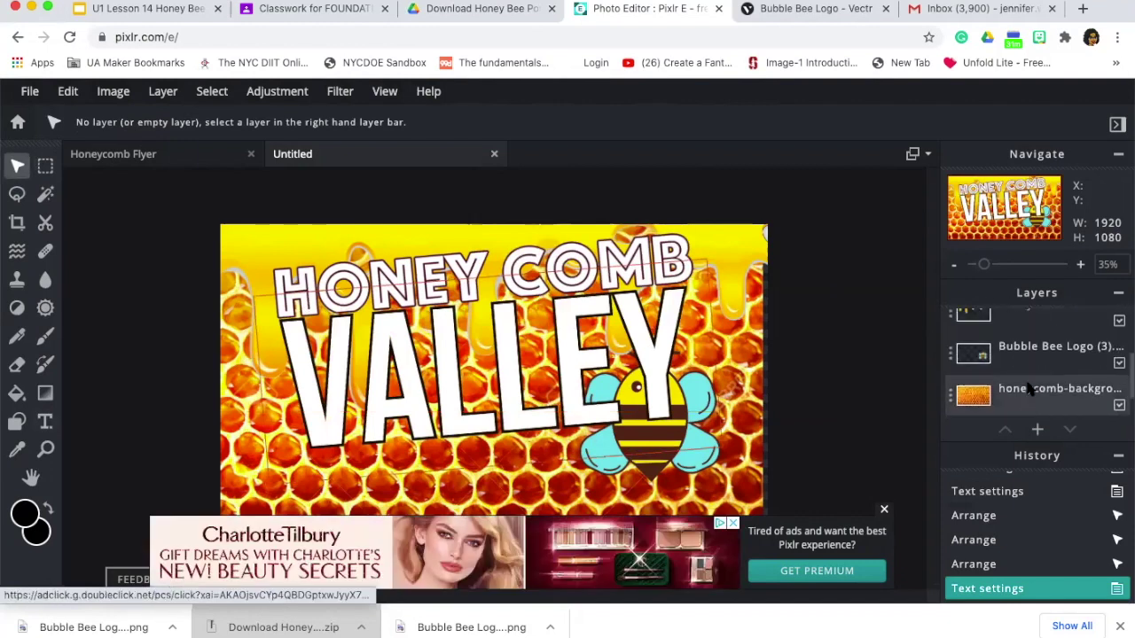
pyautogui.moveTo(1043, 350)
pyautogui.mouseDown()
pyautogui.moveTo(1042, 299)
pyautogui.moveTo(1064, 342)
pyautogui.moveTo(1056, 353)
pyautogui.moveTo(1058, 281)
pyautogui.moveTo(1047, 336)
pyautogui.mouseUp()
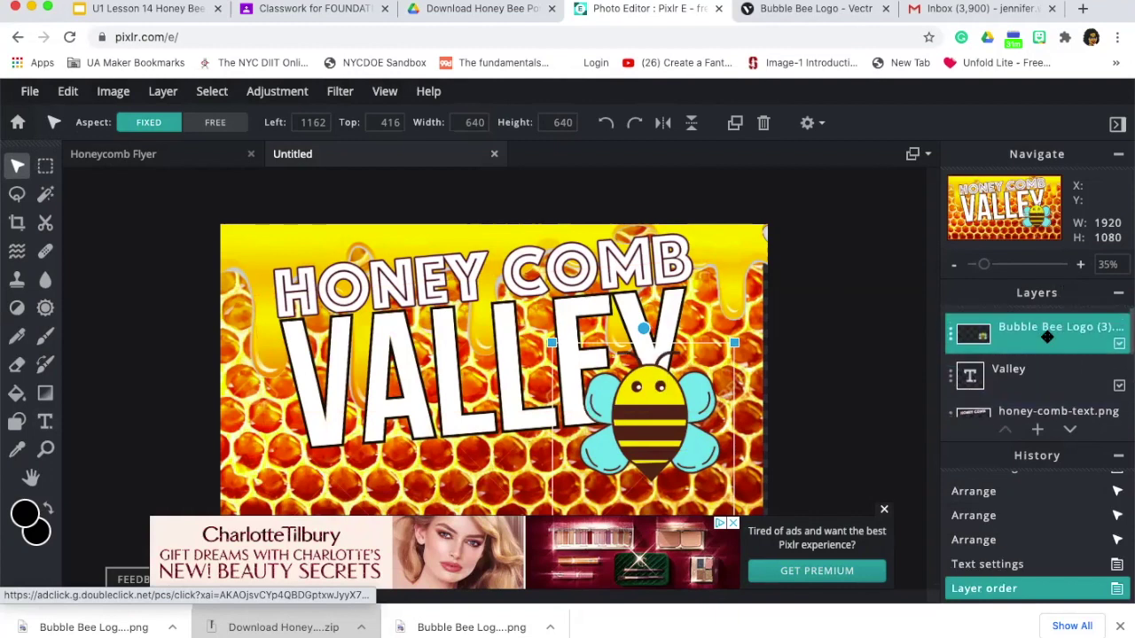
pyautogui.moveTo(1047, 337); pyautogui.dragTo(904, 498)
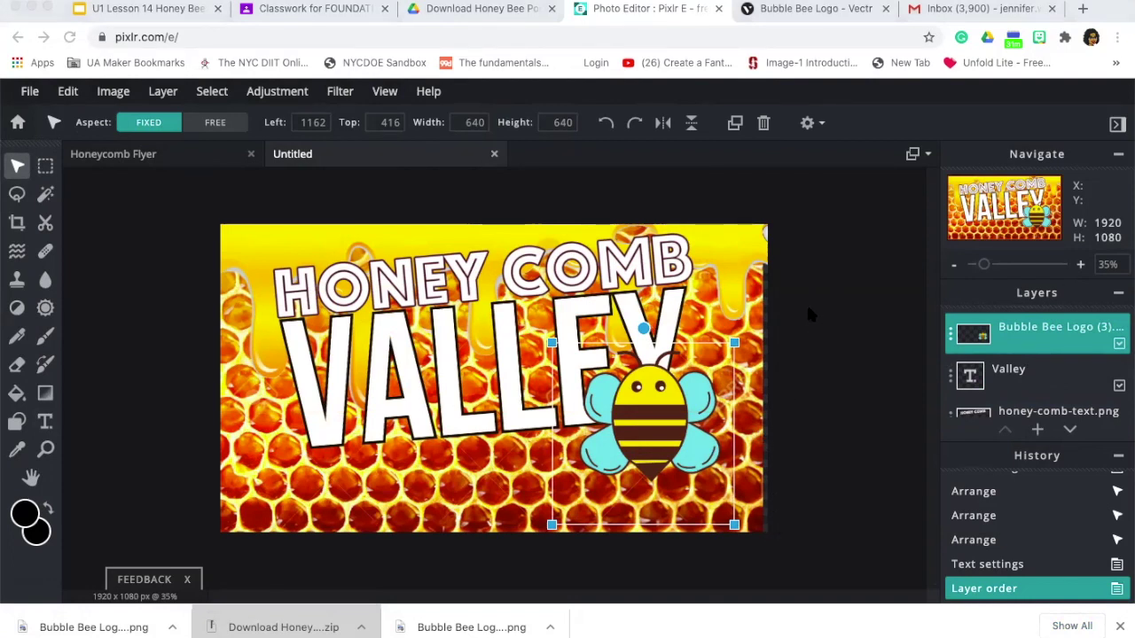
# Add the old-west-town silhouette image as a layer in the current flyer and enlarge it to about 1345 x 942 px
pyautogui.moveTo(471, 627); pyautogui.dragTo(408, 446)
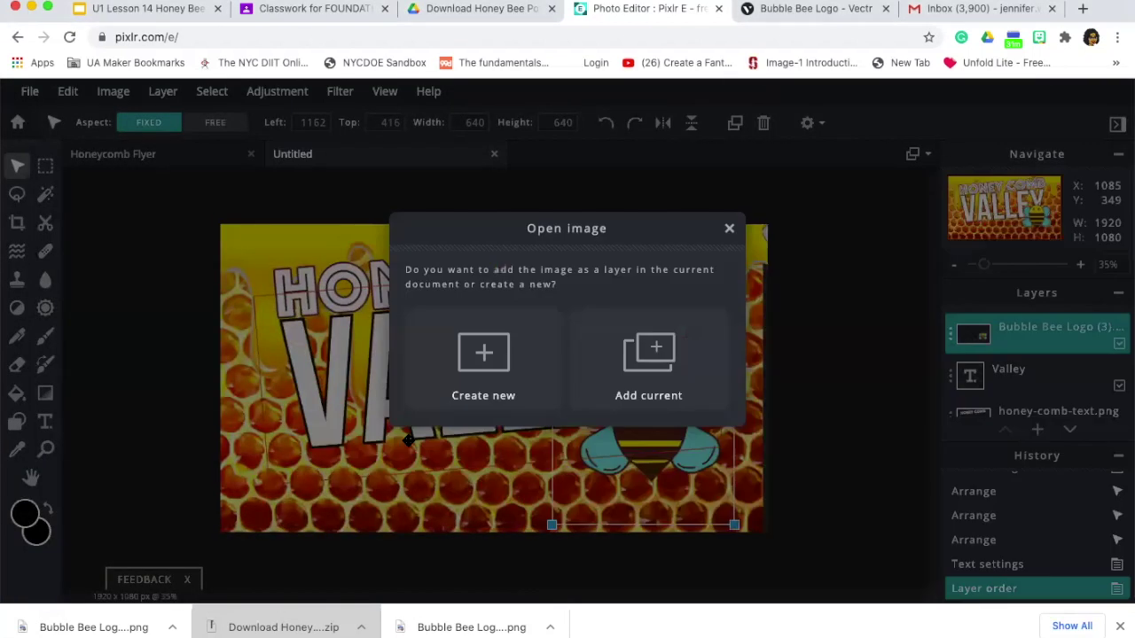
pyautogui.click(645, 365)
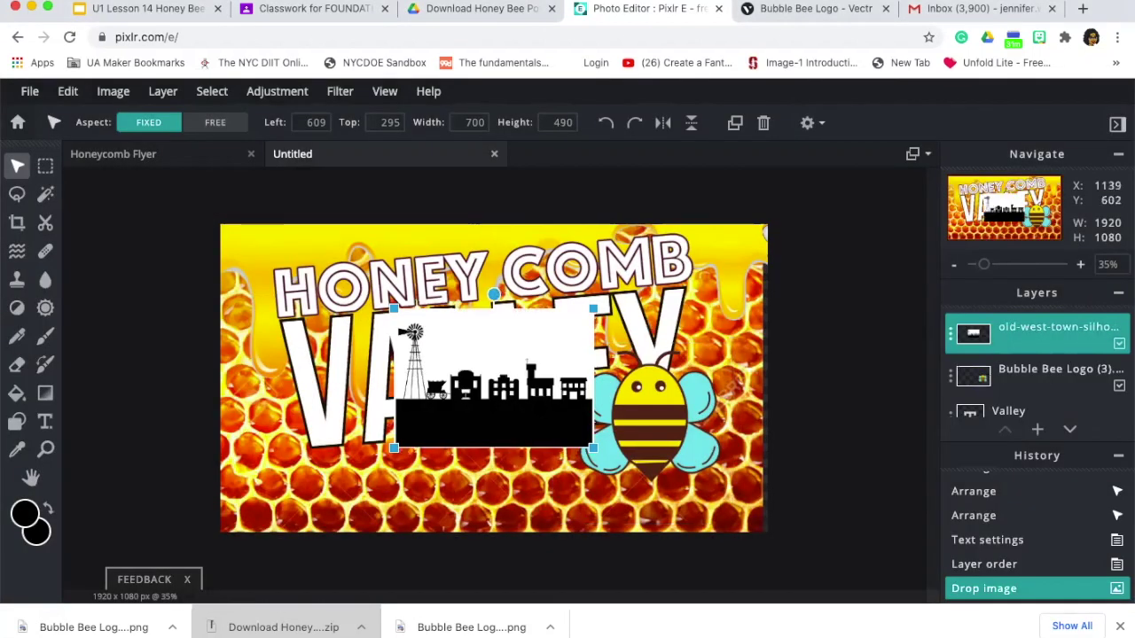
pyautogui.moveTo(535, 407); pyautogui.dragTo(426, 340)
pyautogui.moveTo(441, 379); pyautogui.dragTo(627, 438)
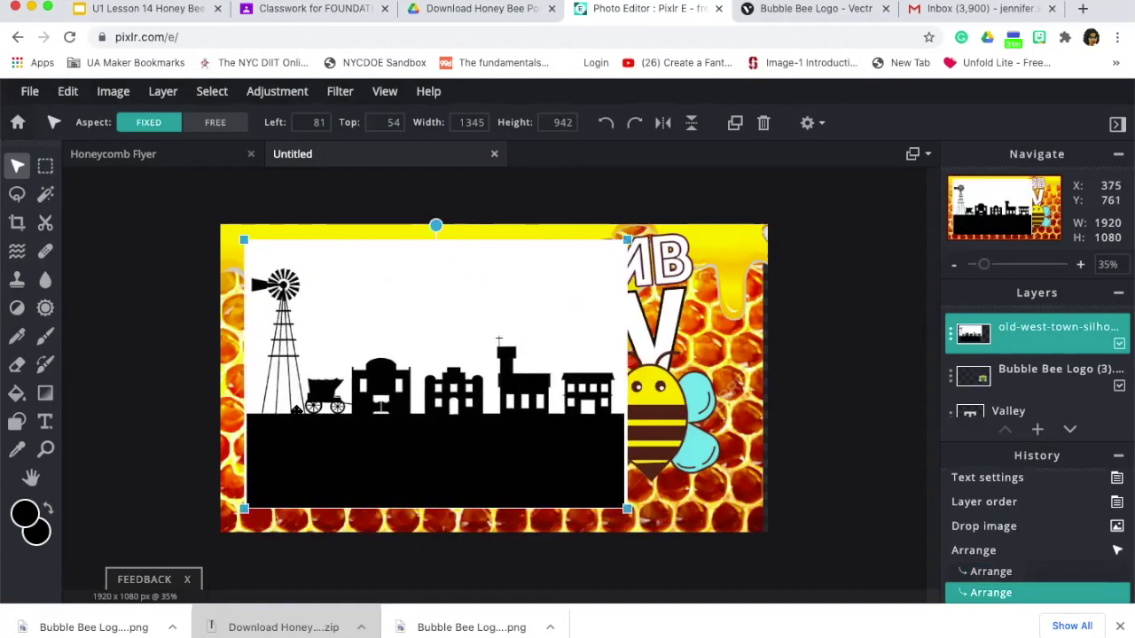
# Remove the white background around the old-west-town silhouette using the Wand at tolerance 32
pyautogui.click(45, 194)
pyautogui.click(357, 293)
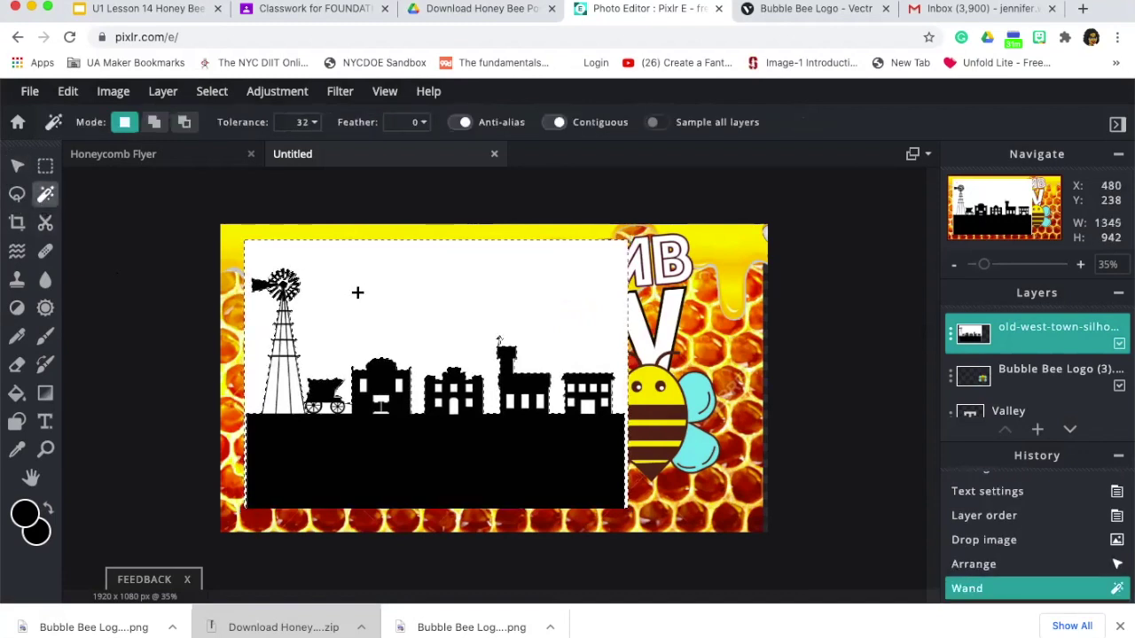
pyautogui.press('Delete')
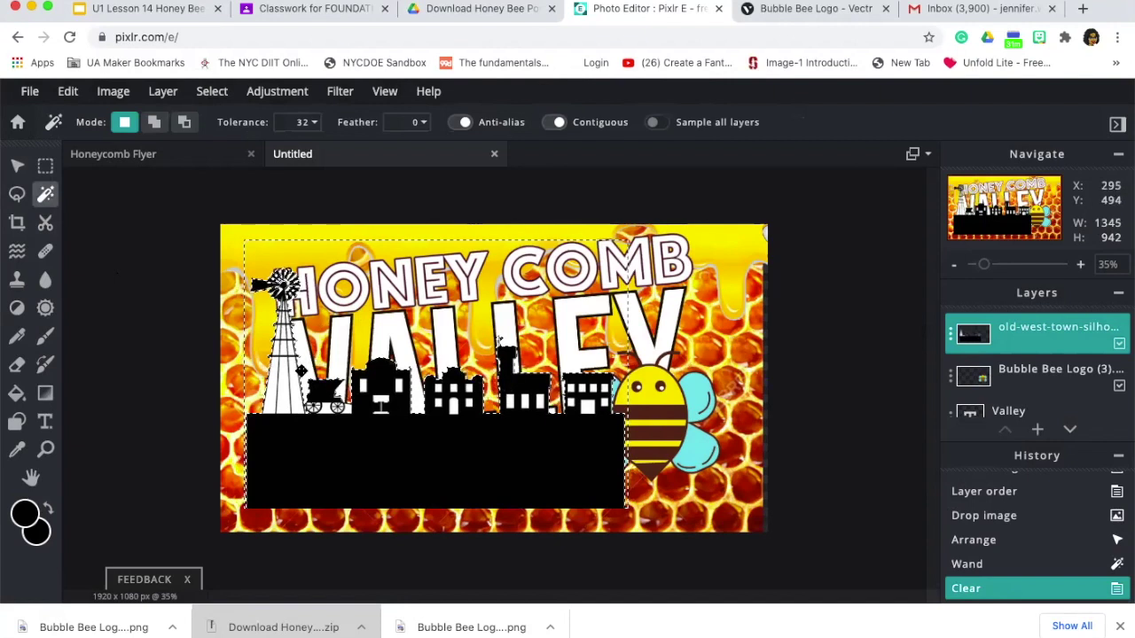
# Clear the white gaps between the beams of the windmill tower with the Wand
pyautogui.click(294, 380)
pyautogui.press('Delete')
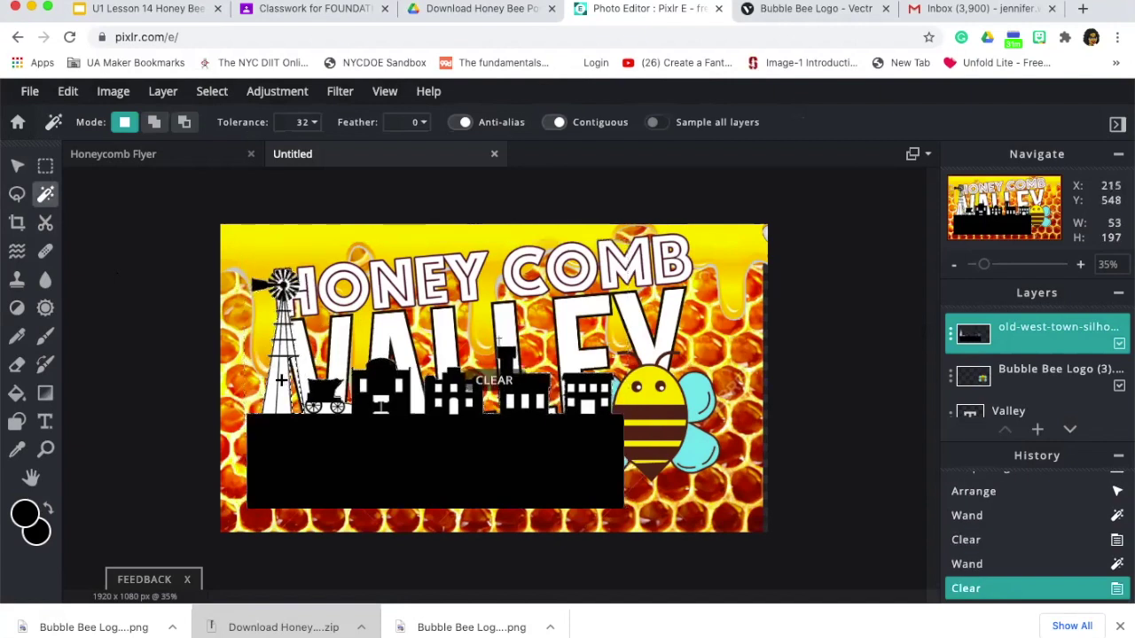
pyautogui.click(273, 383)
pyautogui.press('Delete')
pyautogui.click(276, 382)
pyautogui.press('Delete')
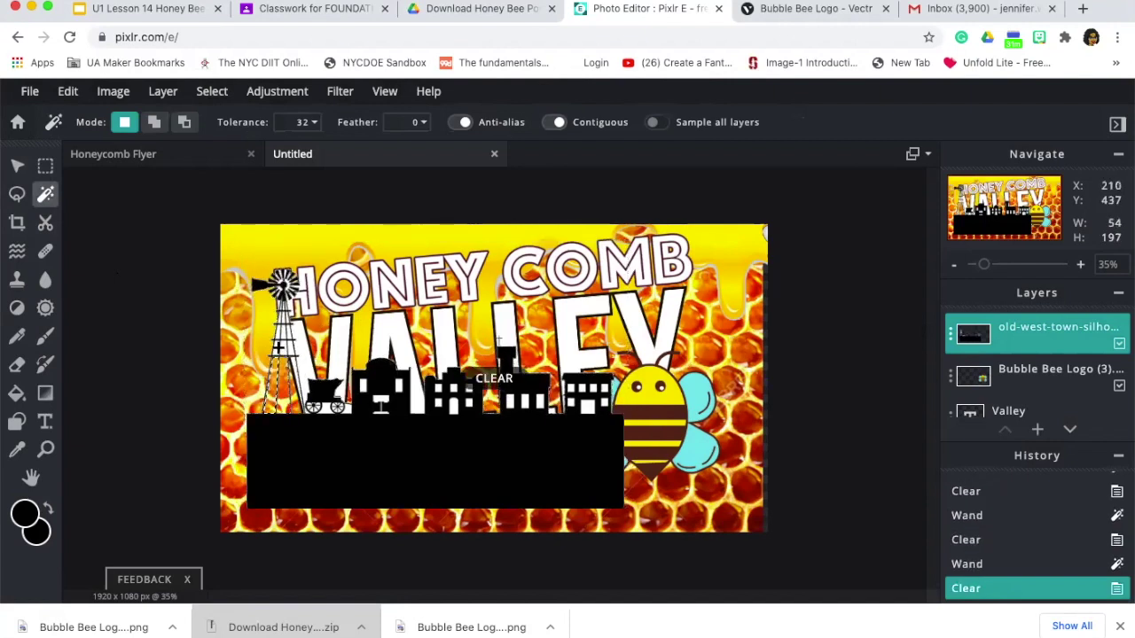
pyautogui.click(282, 349)
pyautogui.press('Delete')
pyautogui.click(289, 348)
pyautogui.press('Delete')
pyautogui.click(289, 351)
pyautogui.press('Delete')
pyautogui.click(290, 332)
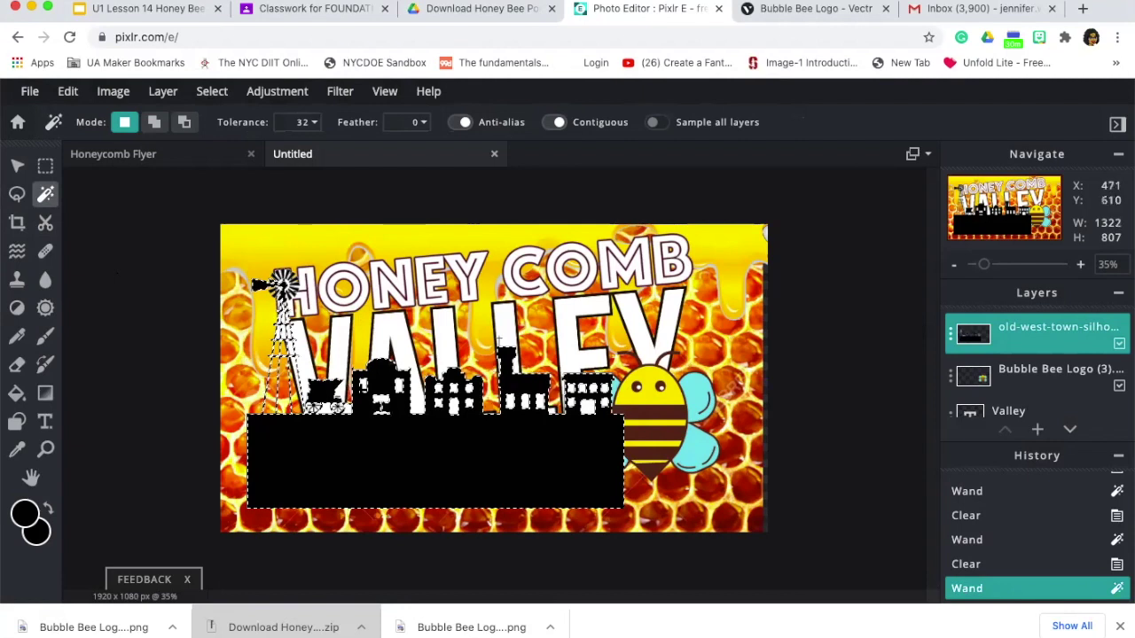
# Clear the white from a window of the tall building beside the wagon and from the next building's door and lower windows
pyautogui.click(363, 385)
pyautogui.press('Delete')
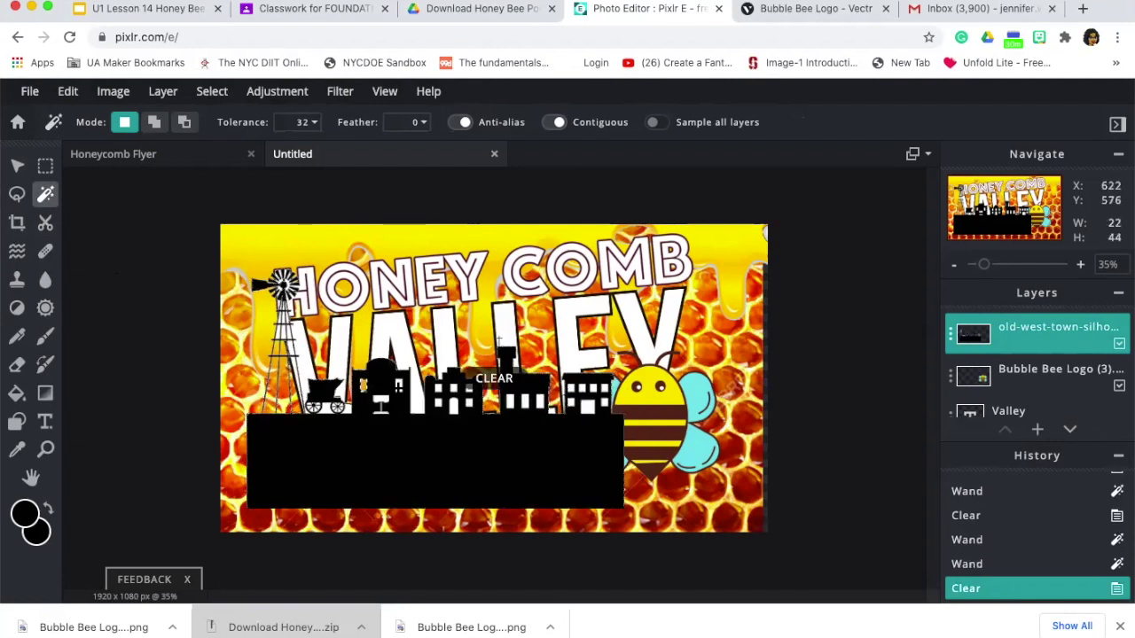
pyautogui.click(438, 404)
pyautogui.press('Delete')
pyautogui.click(453, 406)
pyautogui.press('Delete')
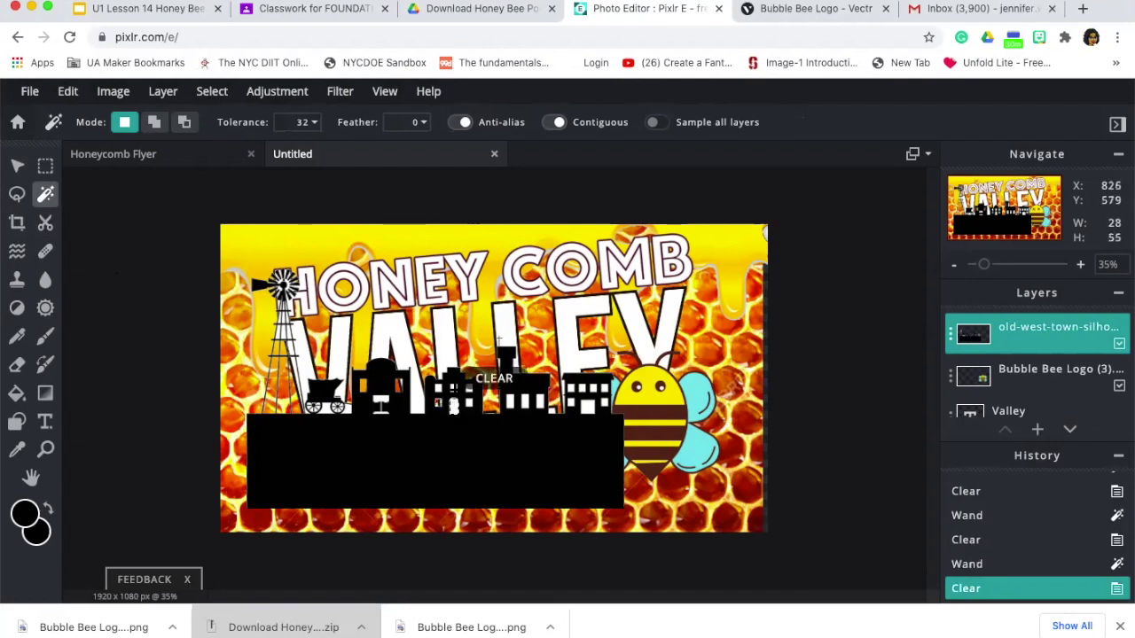
pyautogui.click(476, 395)
pyautogui.press('Delete')
pyautogui.click(469, 399)
pyautogui.press('Delete')
# Clear the white from the windows of the church building with the cross on its tower
pyautogui.click(510, 402)
pyautogui.press('Delete')
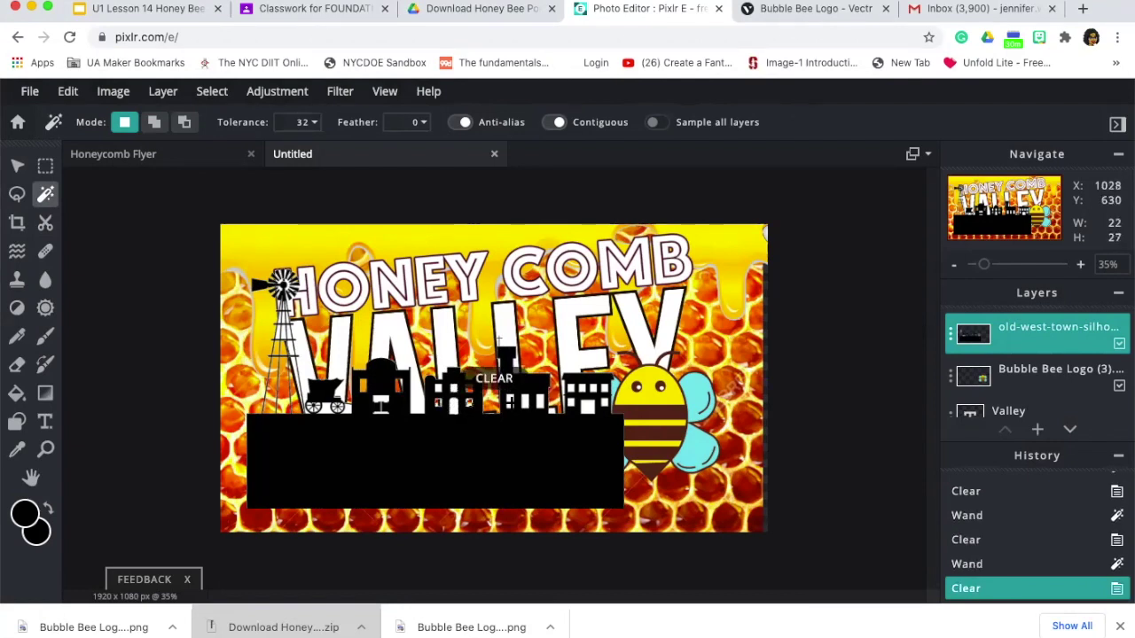
pyautogui.click(525, 402)
pyautogui.press('Delete')
pyautogui.click(532, 401)
pyautogui.press('Delete')
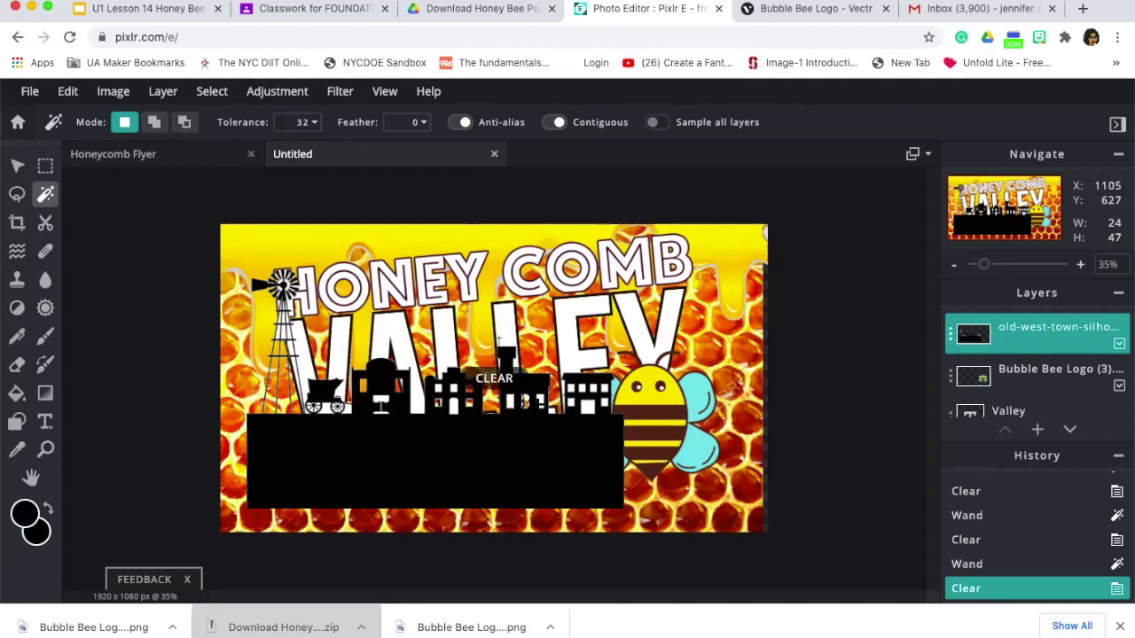
pyautogui.click(540, 404)
pyautogui.press('Delete')
# Clear the white from the doorway and ground-floor windows of the last building, nearest the bee
pyautogui.click(581, 403)
pyautogui.press('Delete')
pyautogui.click(572, 404)
pyautogui.press('Delete')
pyautogui.click(607, 404)
pyautogui.press('Delete')
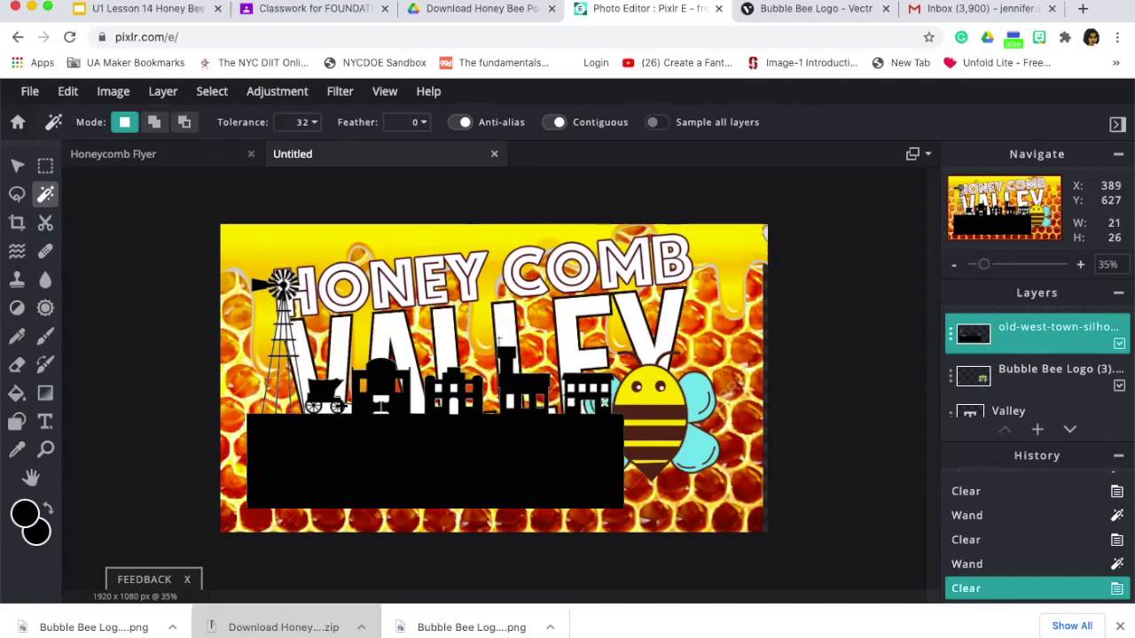
# Clear the white gaps around the wagon's wheels and in the entrance of the building beside it
pyautogui.click(326, 403)
pyautogui.press('Delete')
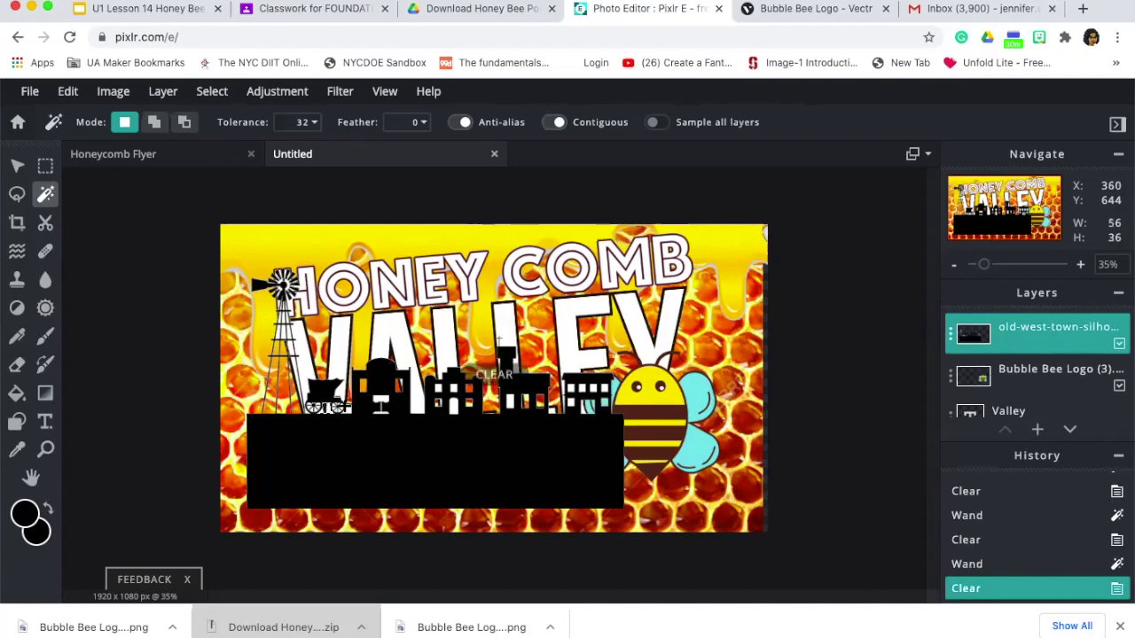
pyautogui.click(345, 408)
pyautogui.press('Delete')
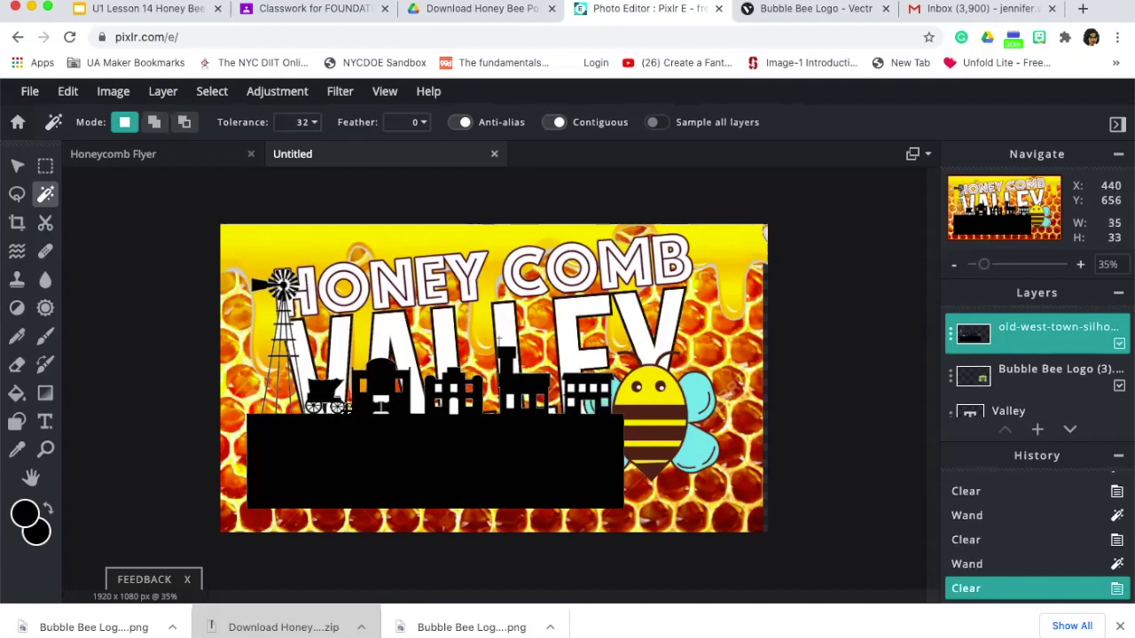
pyautogui.click(381, 401)
pyautogui.click(381, 403)
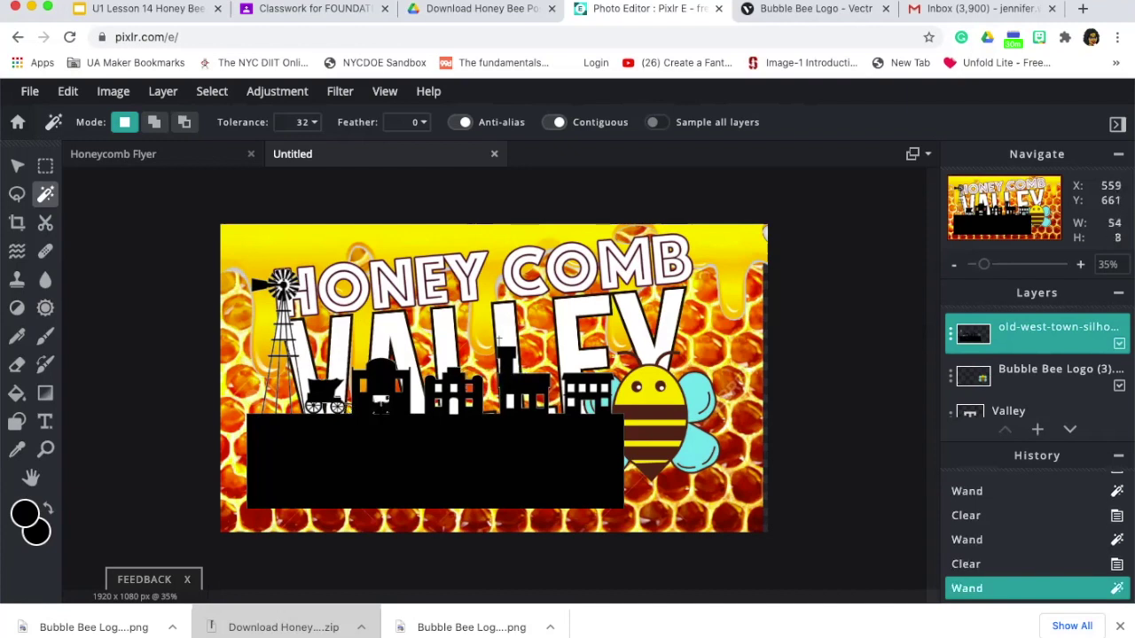
pyautogui.press('Delete')
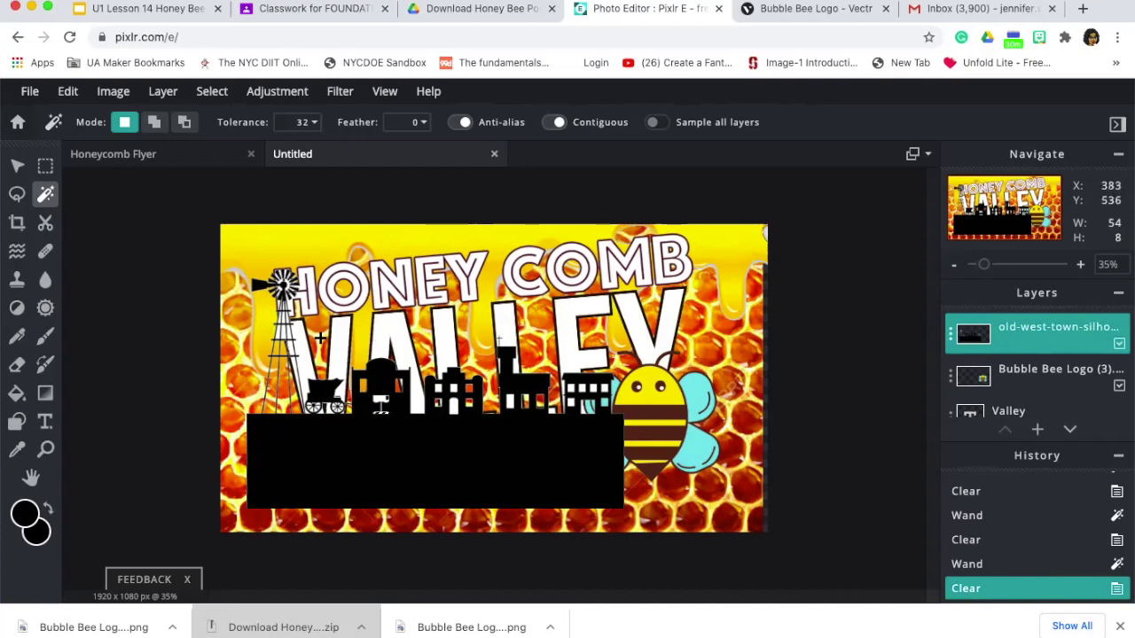
# Set the foreground color to white (#FFFFFF), clear the selection and fill the black town silhouette with it
pyautogui.click(17, 166)
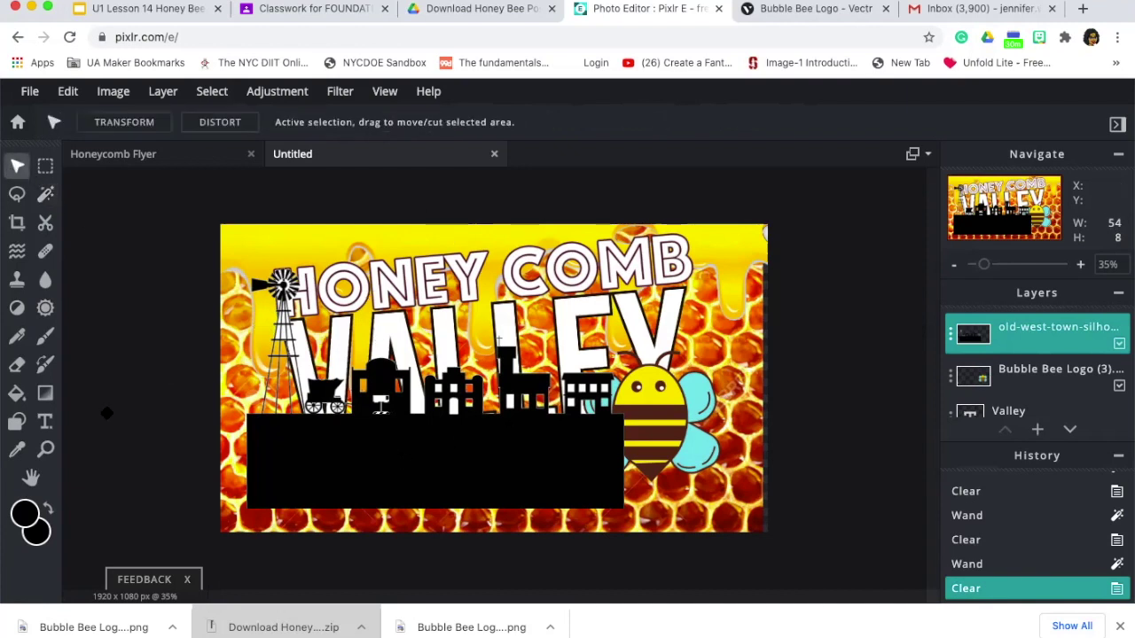
pyautogui.click(25, 514)
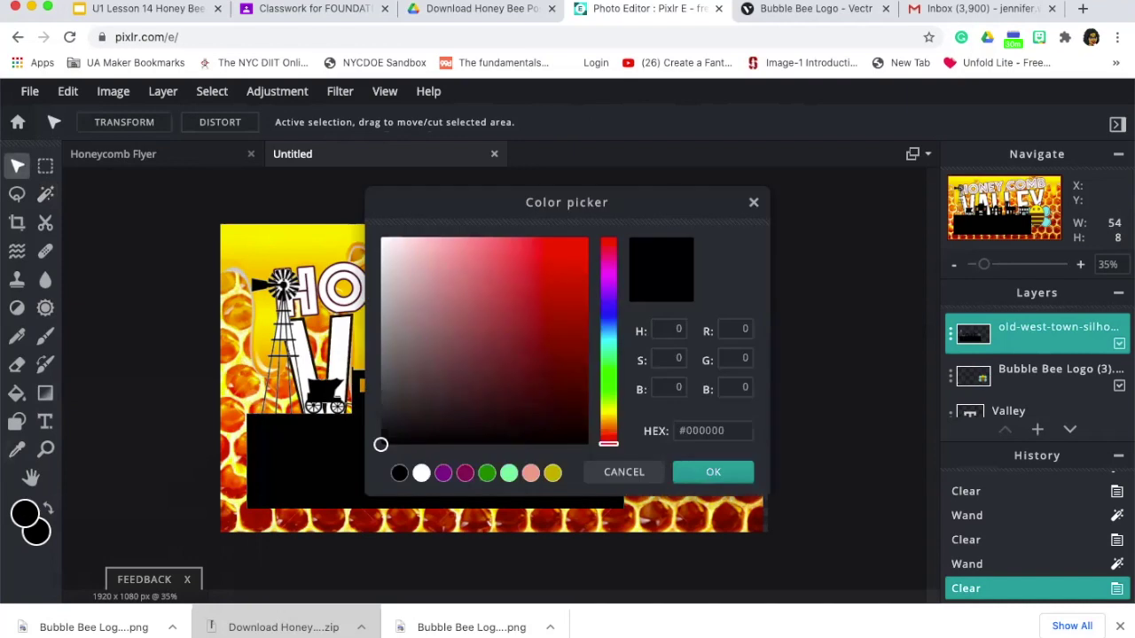
pyautogui.moveTo(433, 266); pyautogui.dragTo(346, 218)
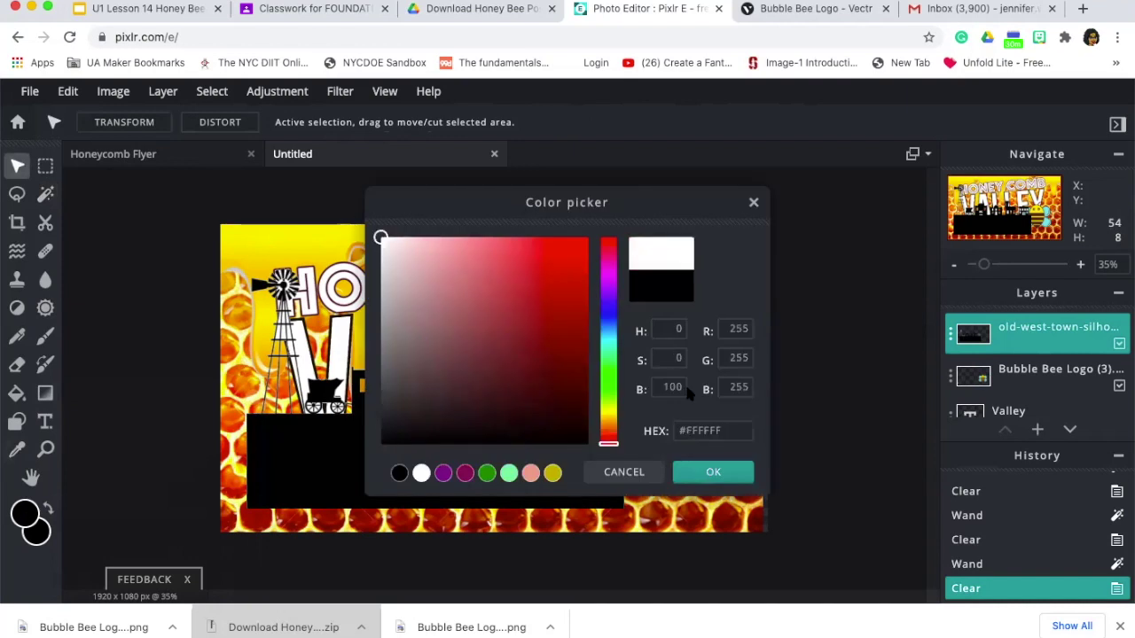
pyautogui.click(713, 472)
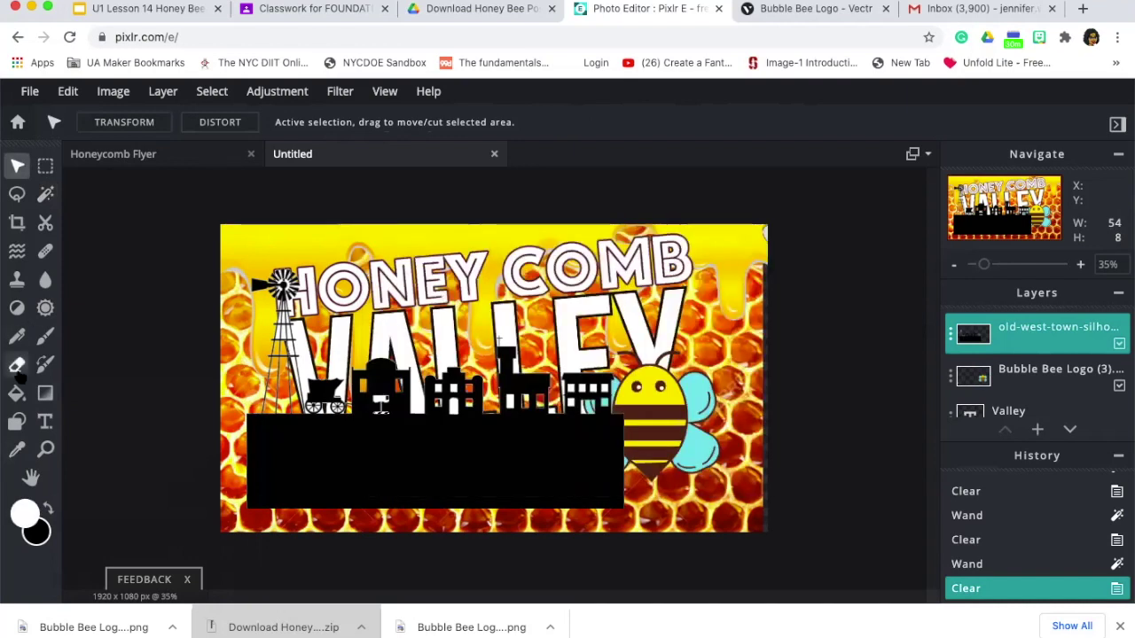
pyautogui.click(17, 393)
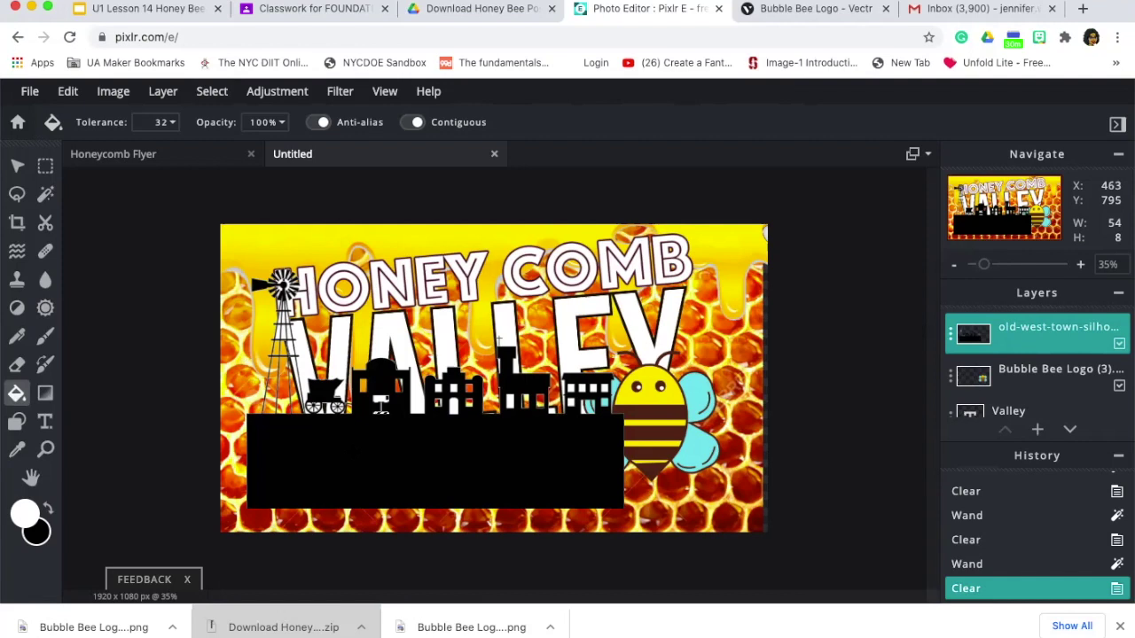
pyautogui.hotkey('ctrl', 'd')
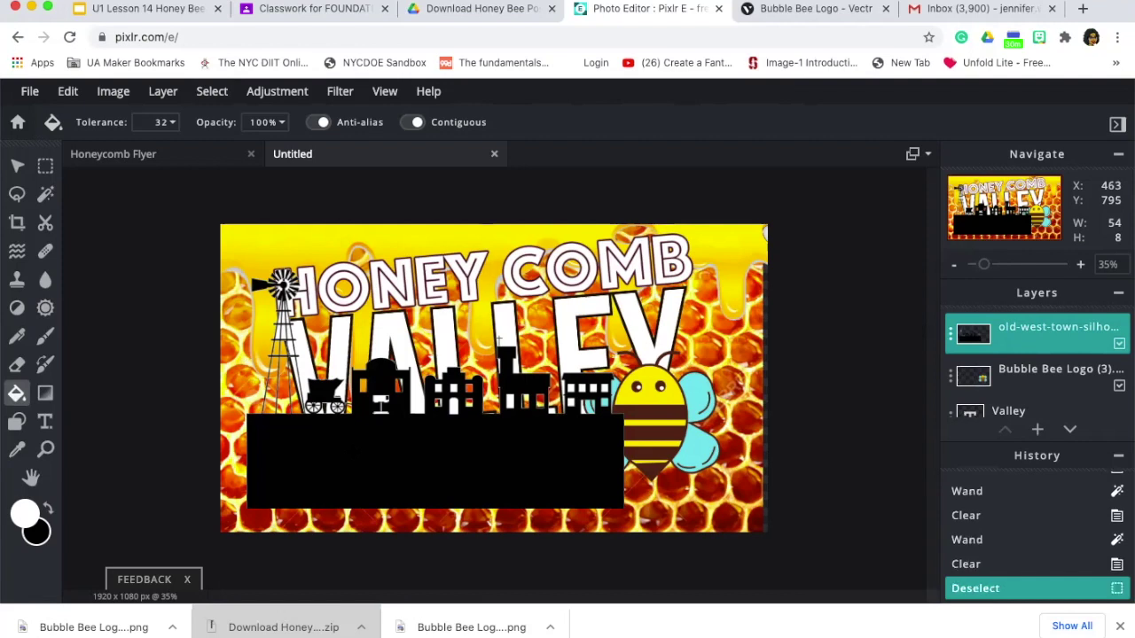
pyautogui.click(352, 459)
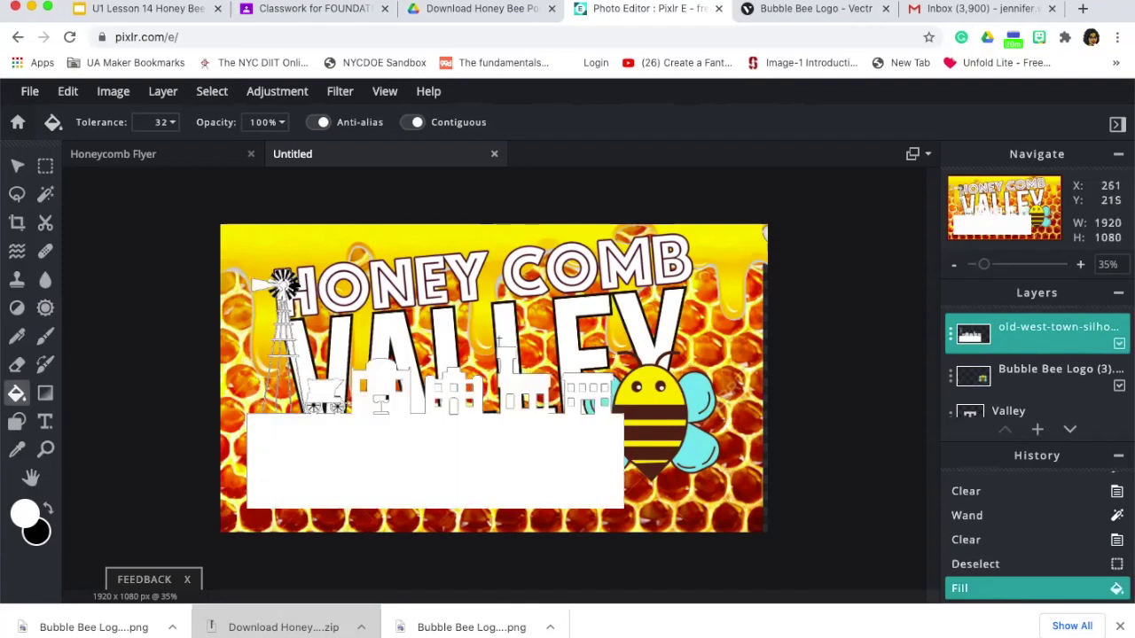
pyautogui.click(293, 282)
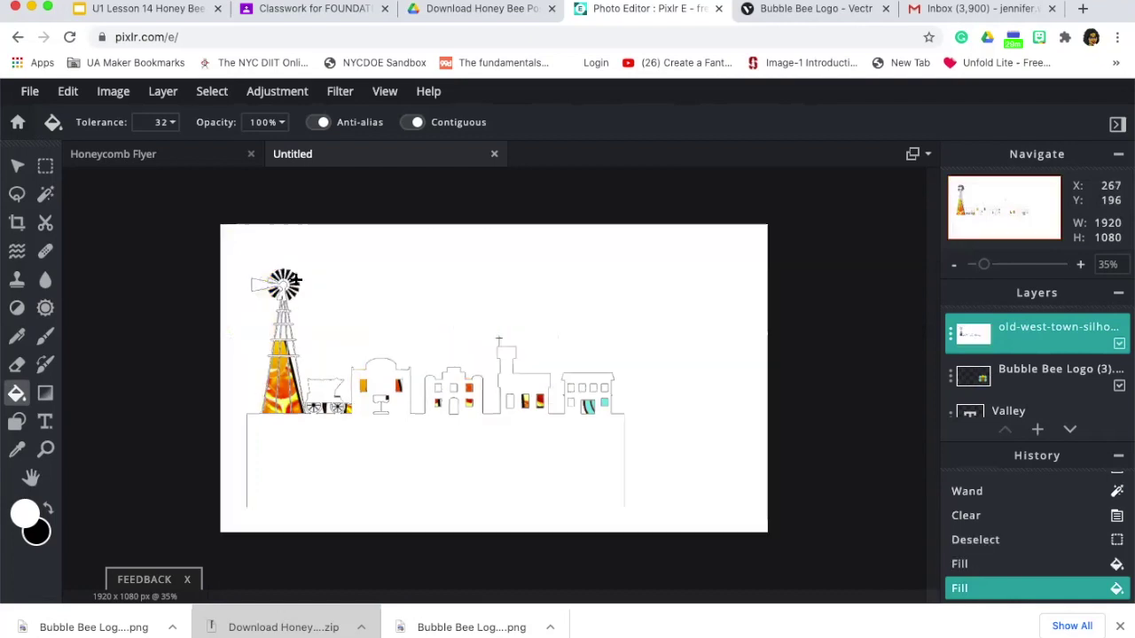
pyautogui.hotkey('ctrl', 'z')
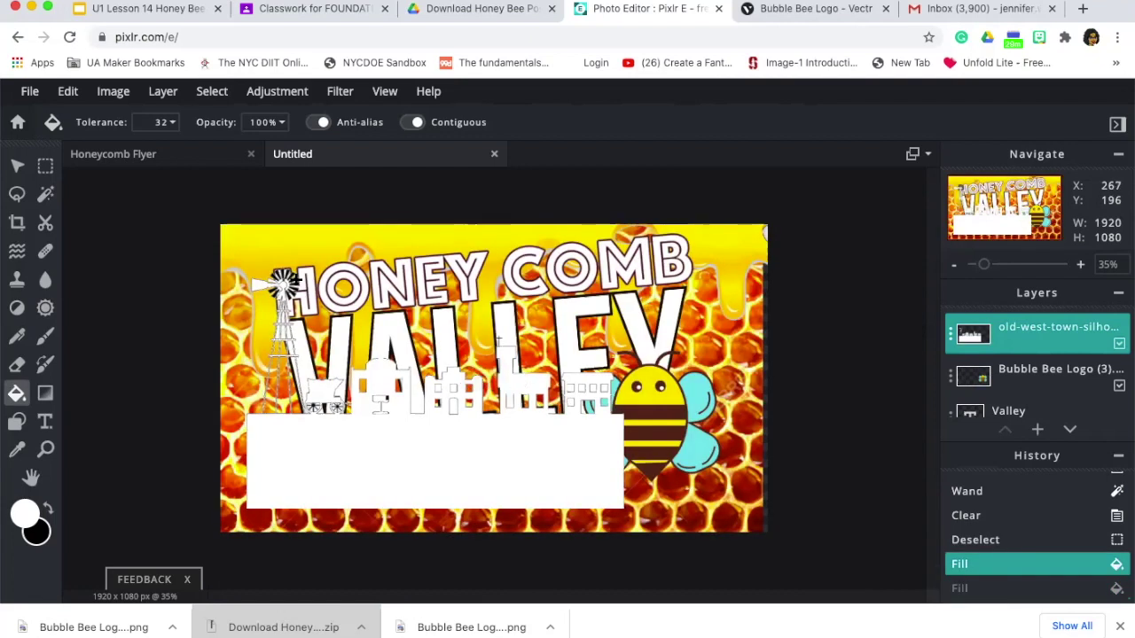
# Enlarge the town silhouette to about 1959 x 1246 px and place it at about left -19, top 281 px
pyautogui.click(17, 166)
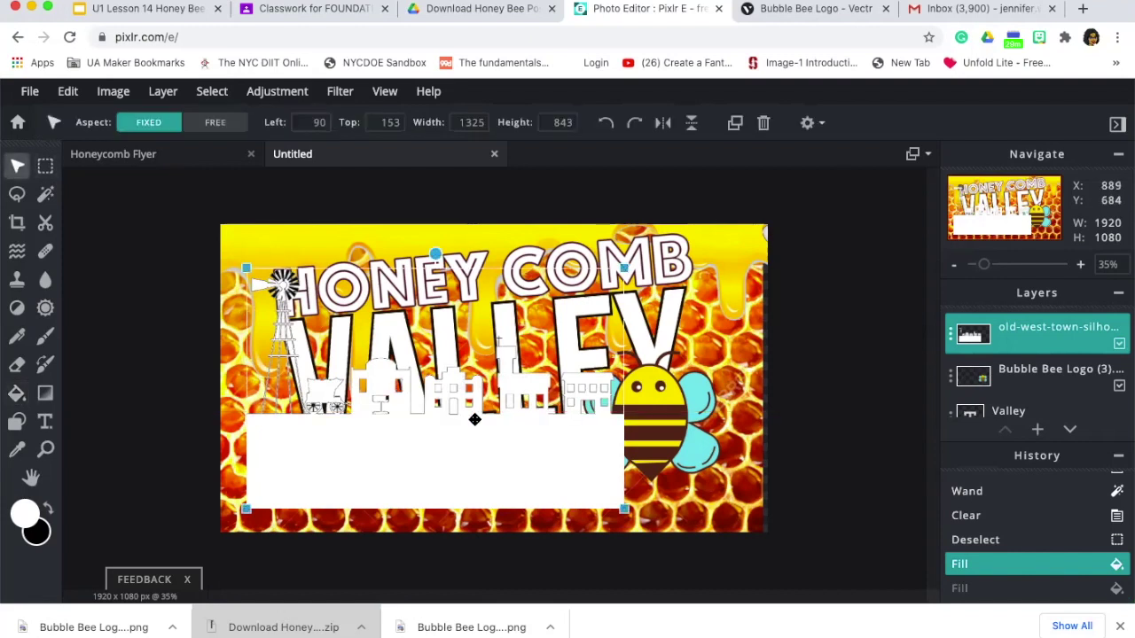
pyautogui.moveTo(626, 507); pyautogui.dragTo(820, 575)
pyautogui.moveTo(669, 489); pyautogui.dragTo(642, 528)
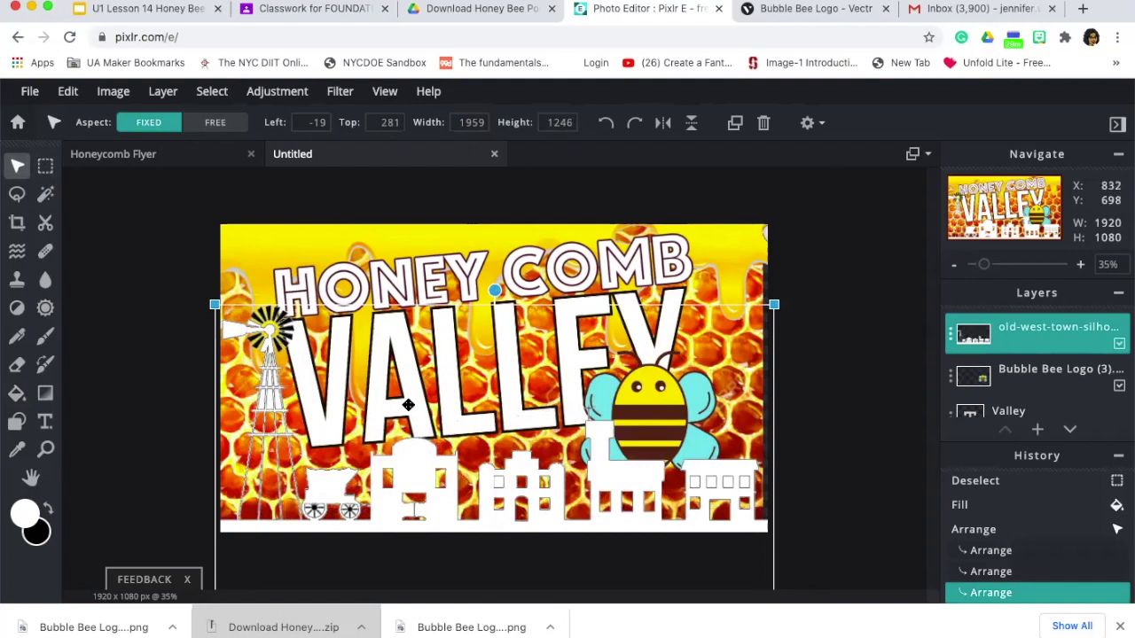
# Fill the remaining black parts of the windmill blades and wagon wheels with white
pyautogui.hotkey('ctrl', '+')
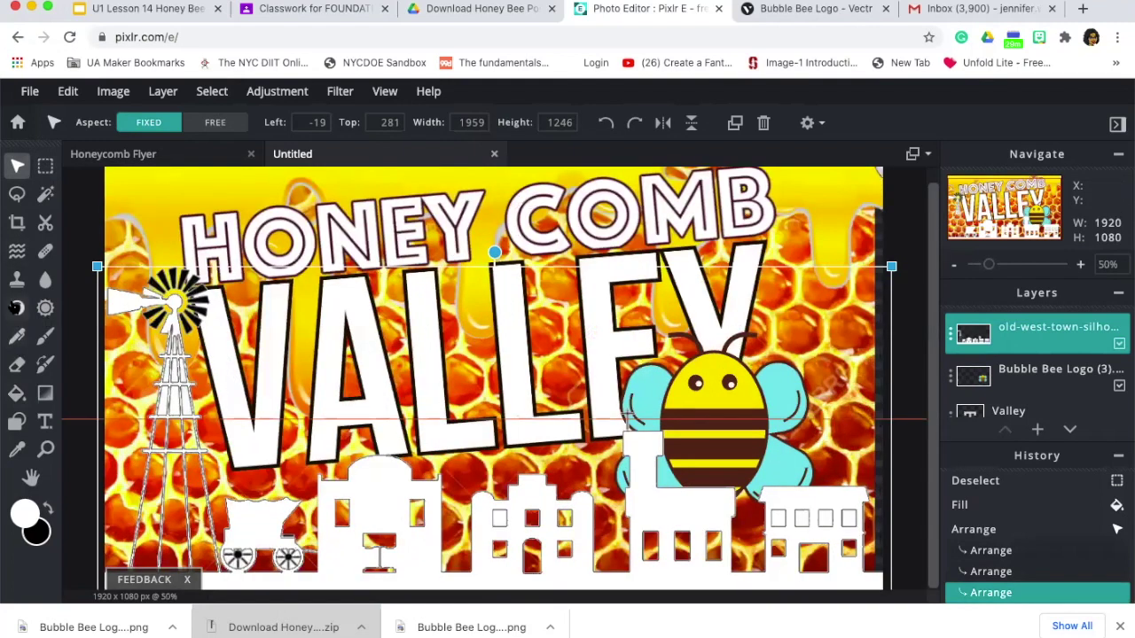
pyautogui.click(16, 393)
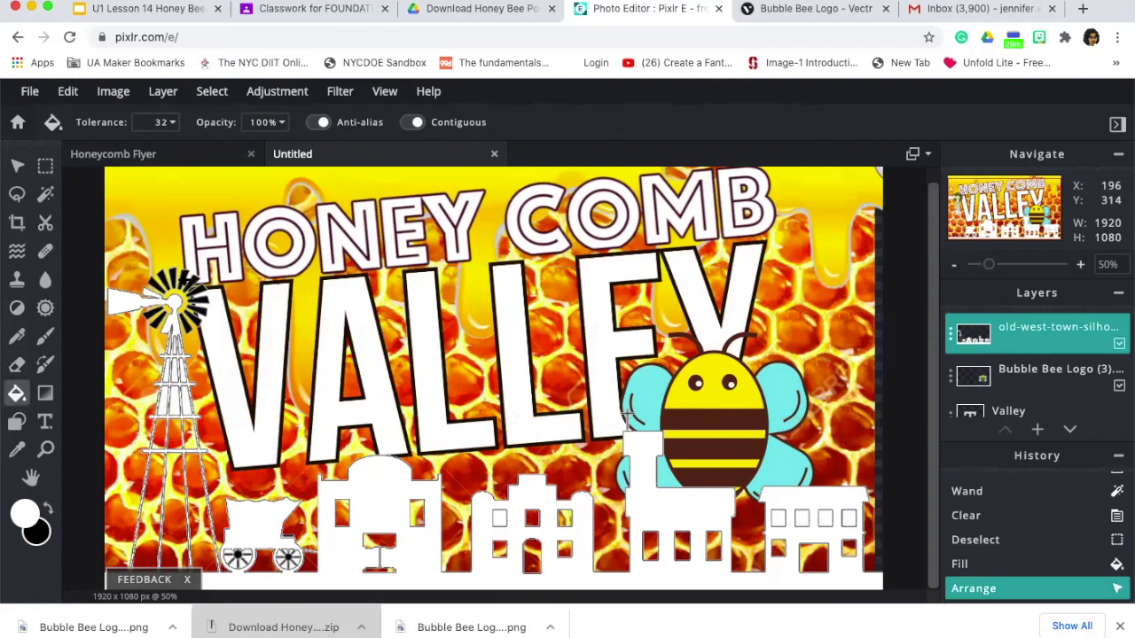
pyautogui.click(189, 292)
pyautogui.click(193, 294)
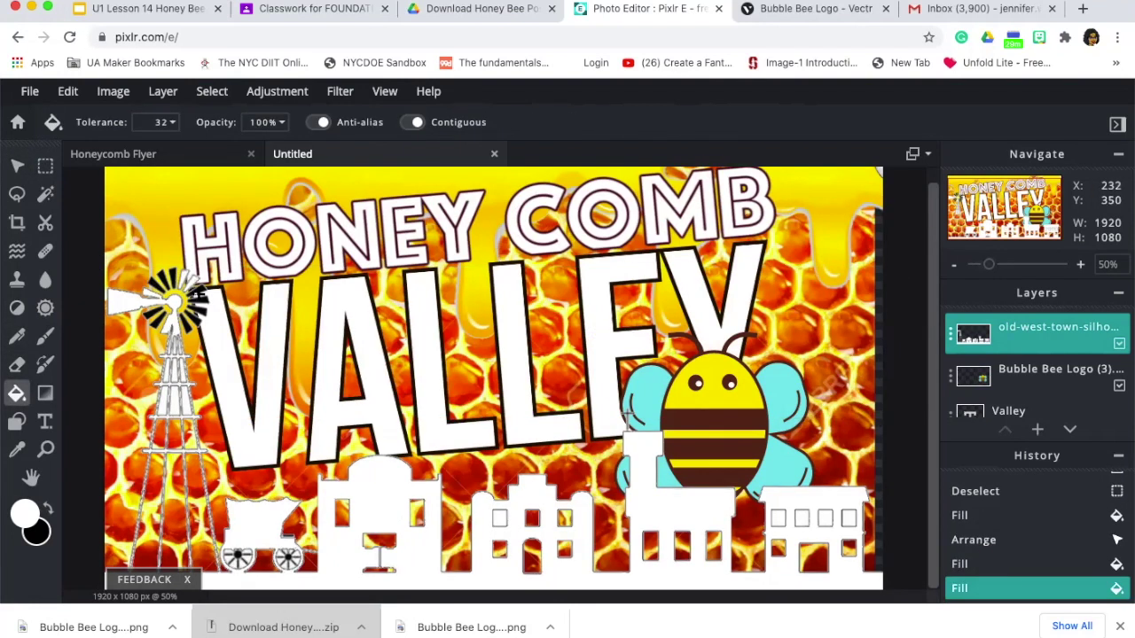
pyautogui.click(195, 292)
pyautogui.click(200, 306)
pyautogui.click(198, 312)
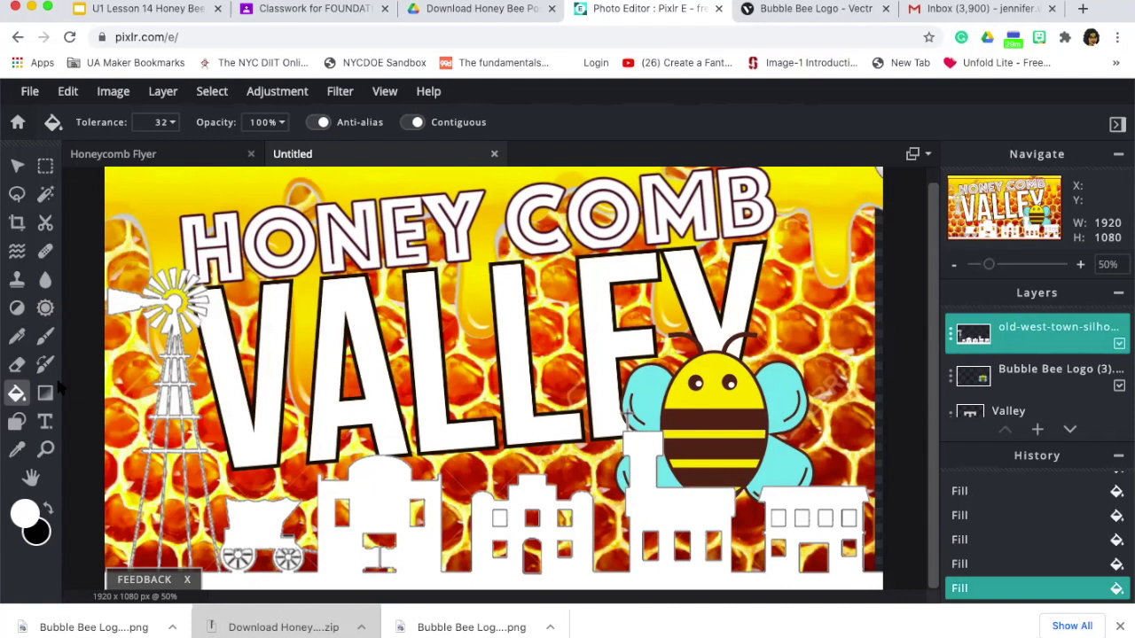
# Add a very dark red-brown (#1A0101) outline of size 7 to the town silhouette
pyautogui.click(339, 91)
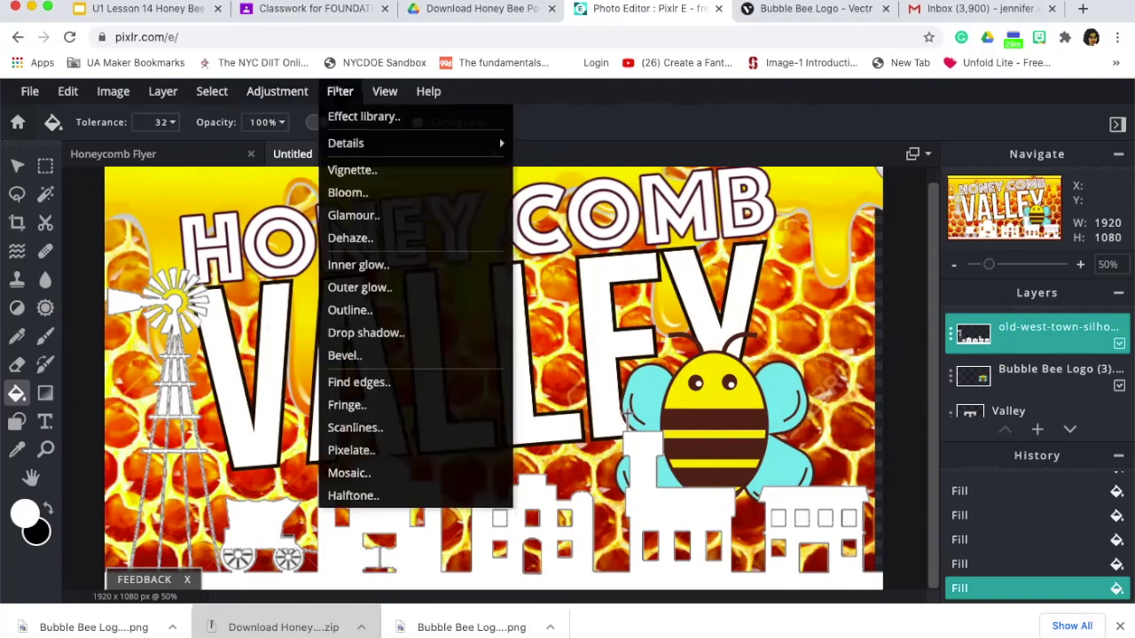
pyautogui.click(351, 310)
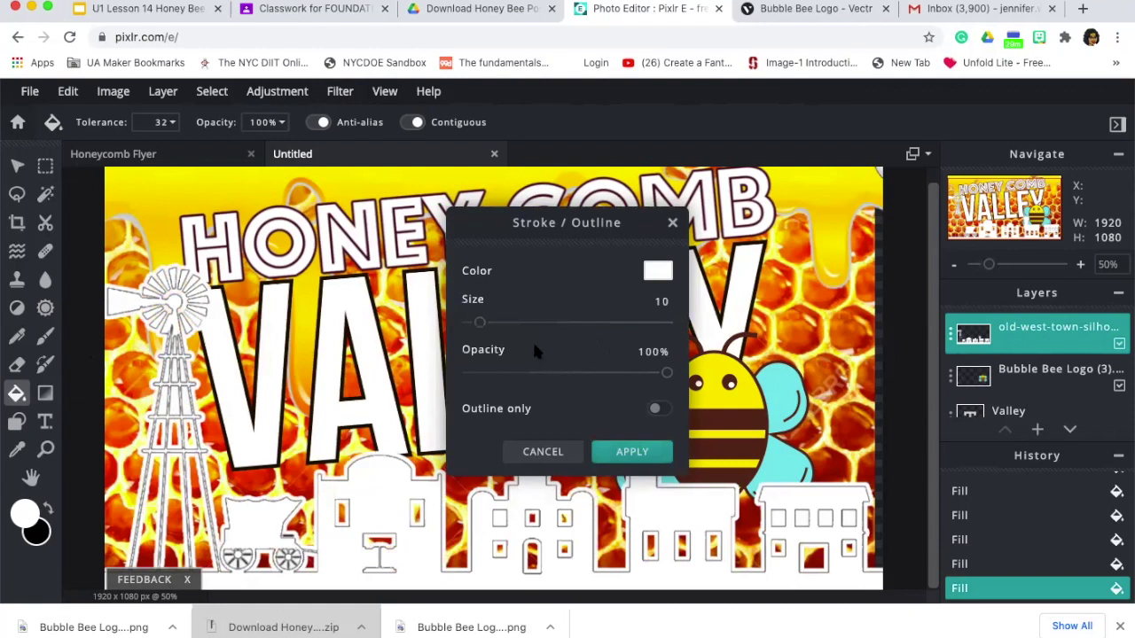
pyautogui.click(658, 271)
pyautogui.moveTo(550, 408)
pyautogui.mouseDown()
pyautogui.moveTo(580, 438)
pyautogui.moveTo(580, 410)
pyautogui.moveTo(579, 425)
pyautogui.mouseUp()
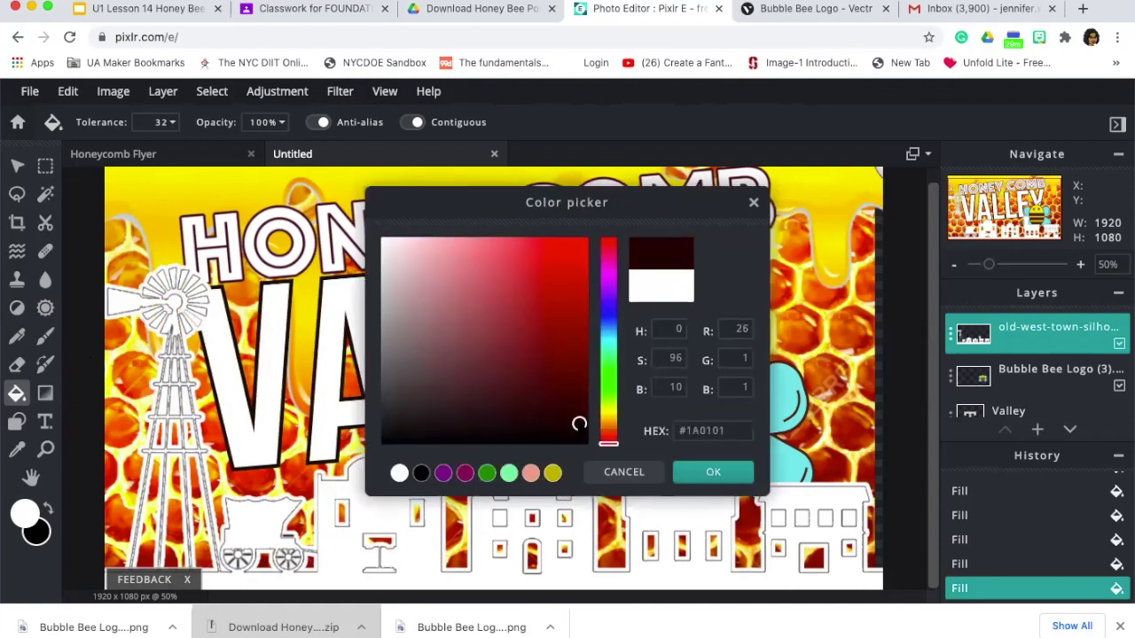
pyautogui.click(695, 473)
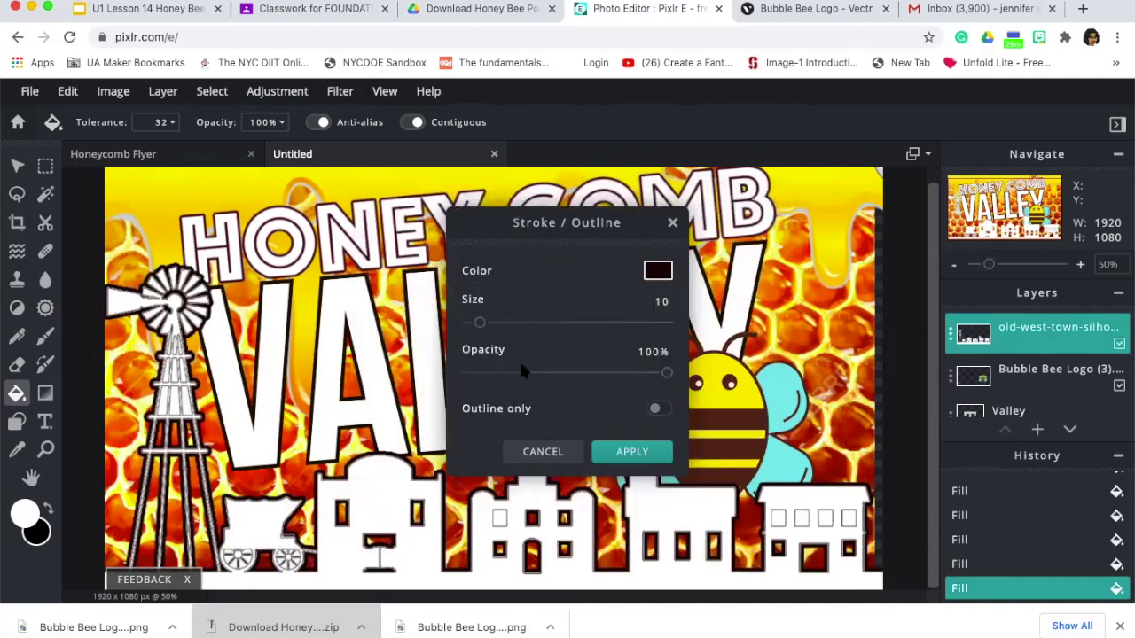
pyautogui.moveTo(480, 324); pyautogui.dragTo(477, 323)
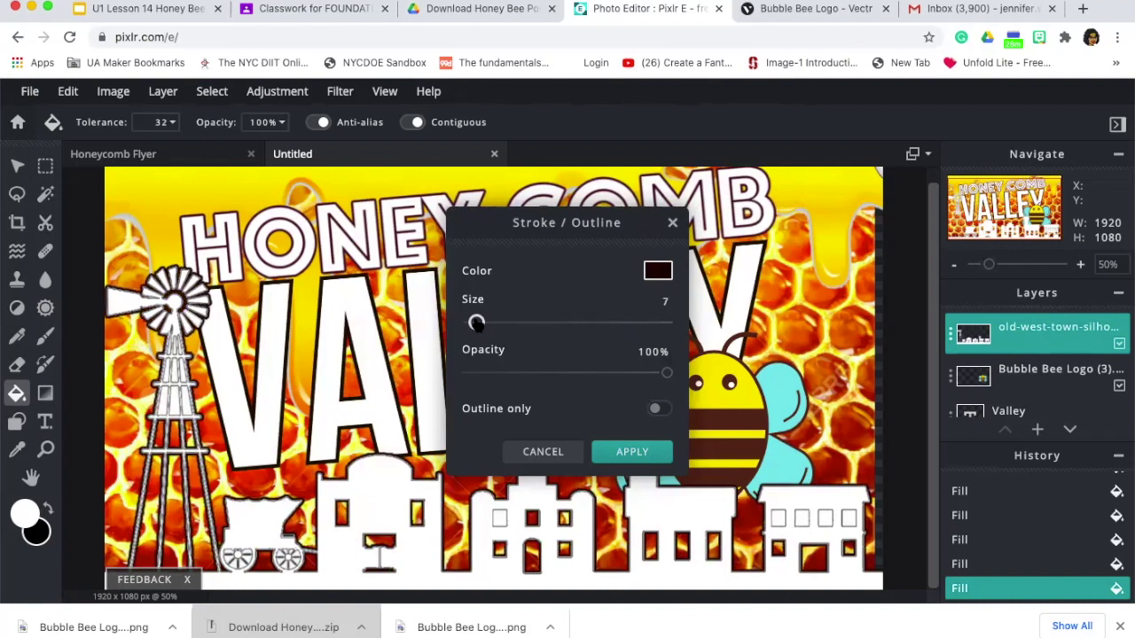
pyautogui.click(640, 452)
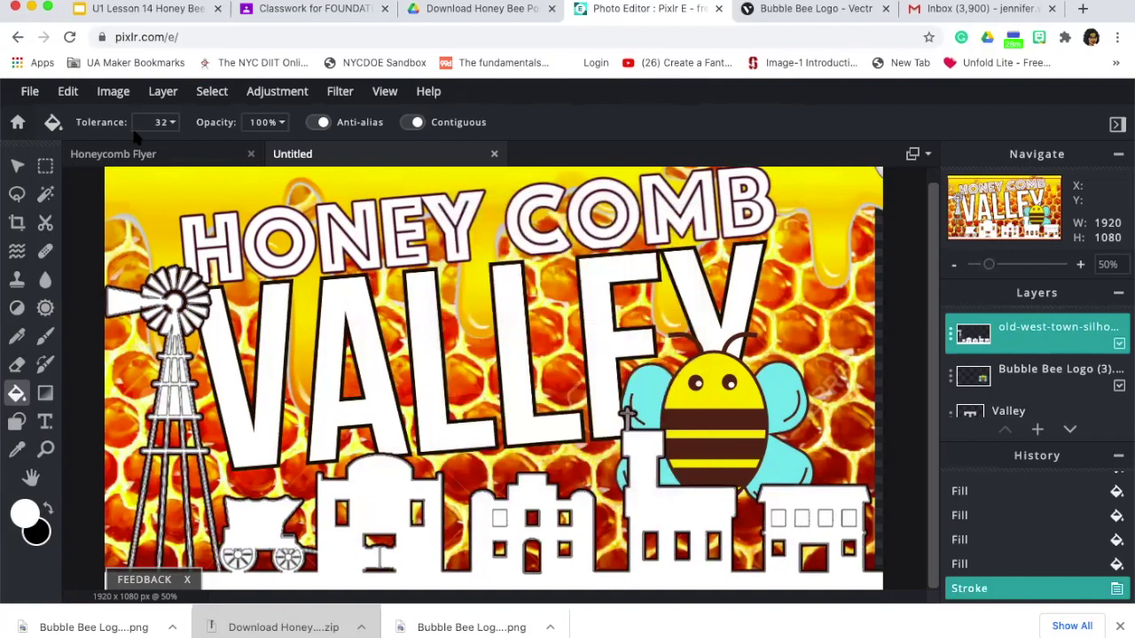
# Dismiss the advertisement and move the town silhouette down to about left -40, top 335 px
pyautogui.click(18, 166)
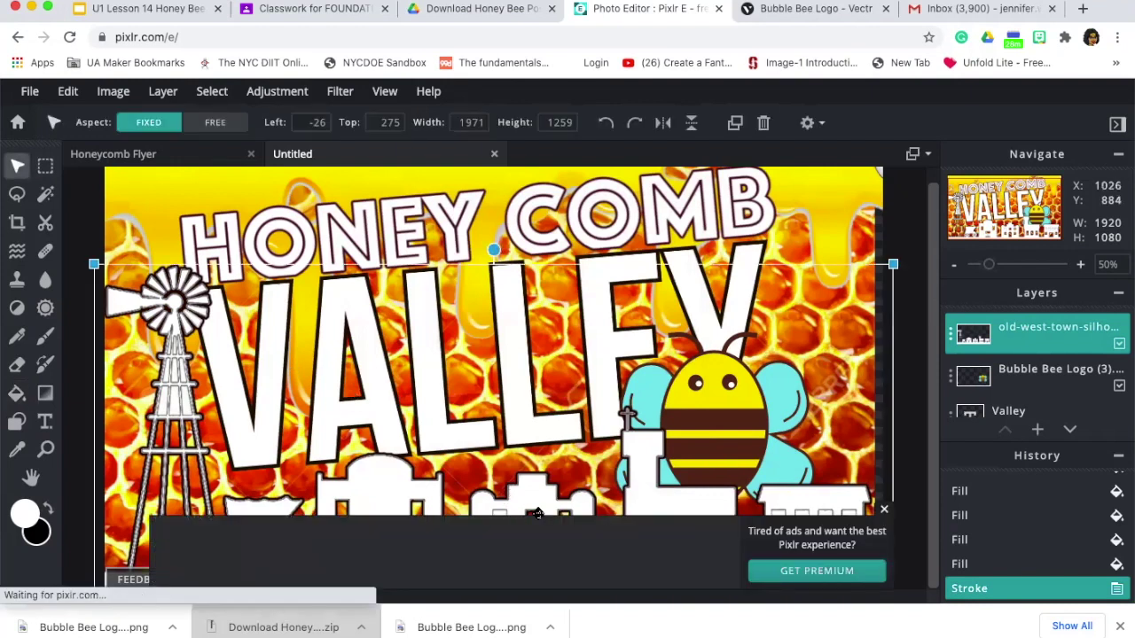
pyautogui.click(884, 510)
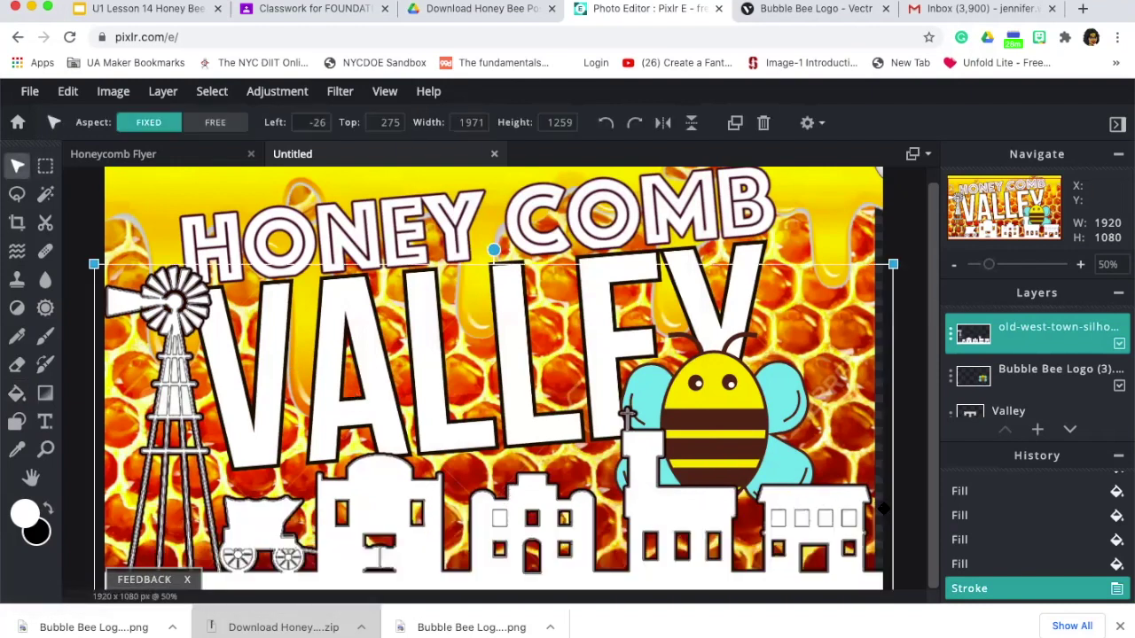
pyautogui.moveTo(785, 509); pyautogui.dragTo(781, 530)
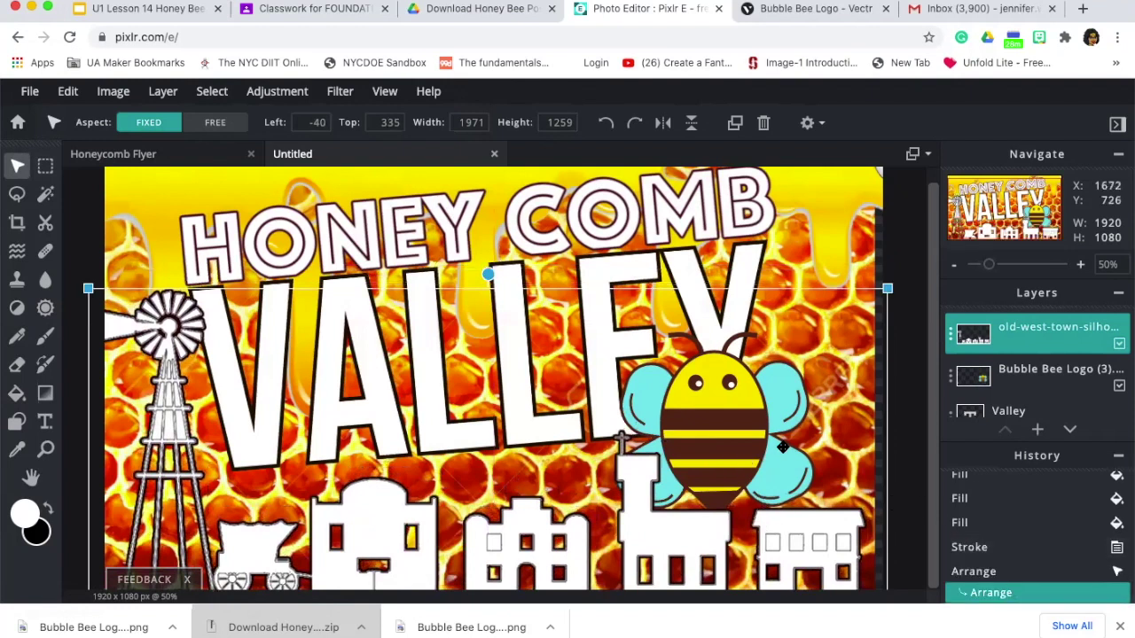
# Bring the bee logo layer in front of the town silhouette and move the bee to about left 1250, top 524 px
pyautogui.moveTo(986, 381); pyautogui.dragTo(999, 334)
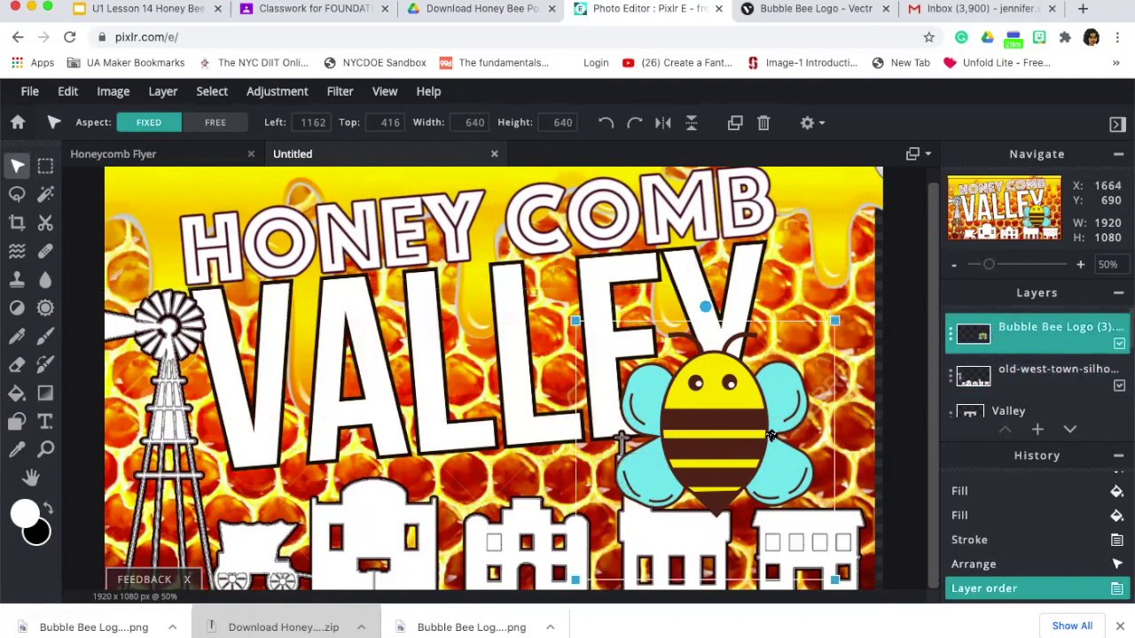
pyautogui.moveTo(715, 441); pyautogui.dragTo(747, 474)
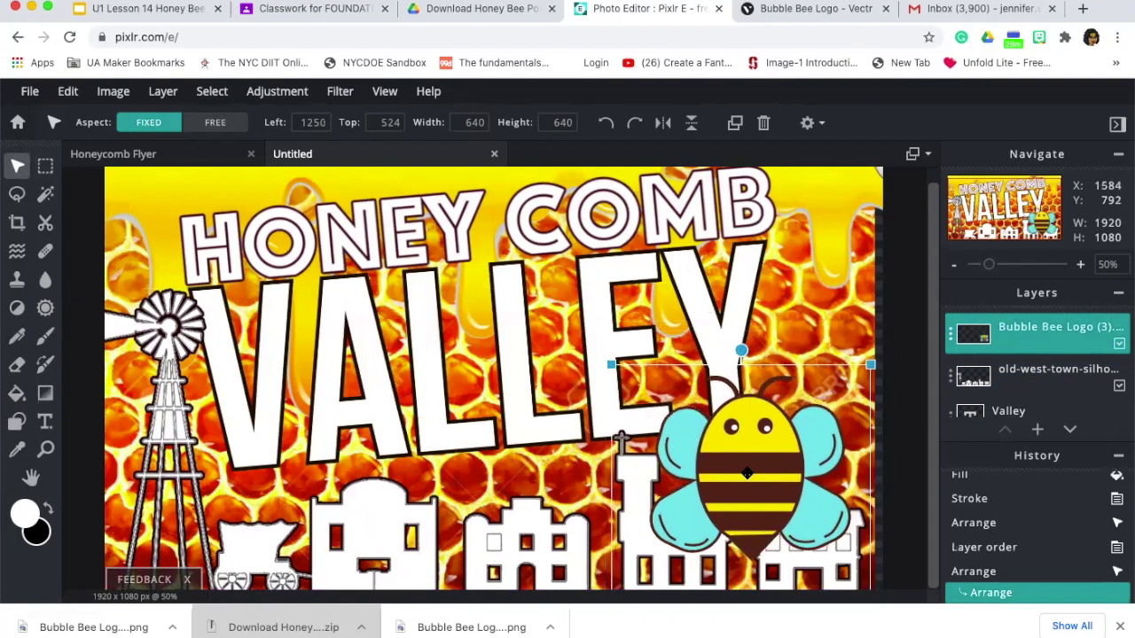
# Shrink the town silhouette to about 1777 x 1135 px and place it at about left 89, top 439 px
pyautogui.moveTo(503, 519); pyautogui.dragTo(507, 534)
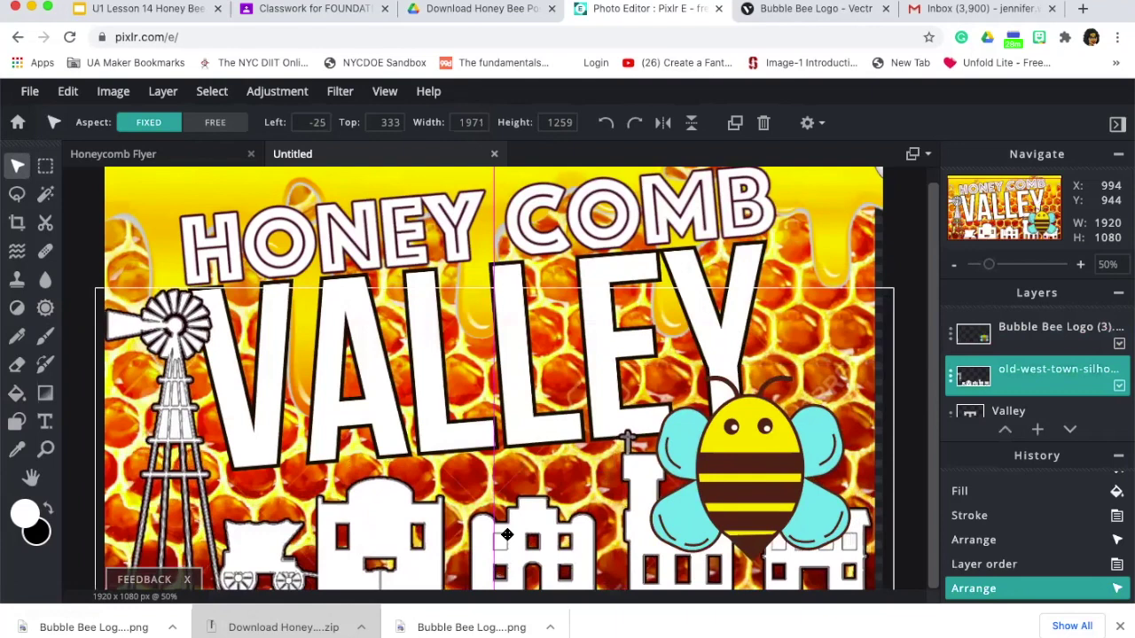
pyautogui.moveTo(95, 289); pyautogui.dragTo(172, 336)
pyautogui.moveTo(251, 391); pyautogui.dragTo(226, 381)
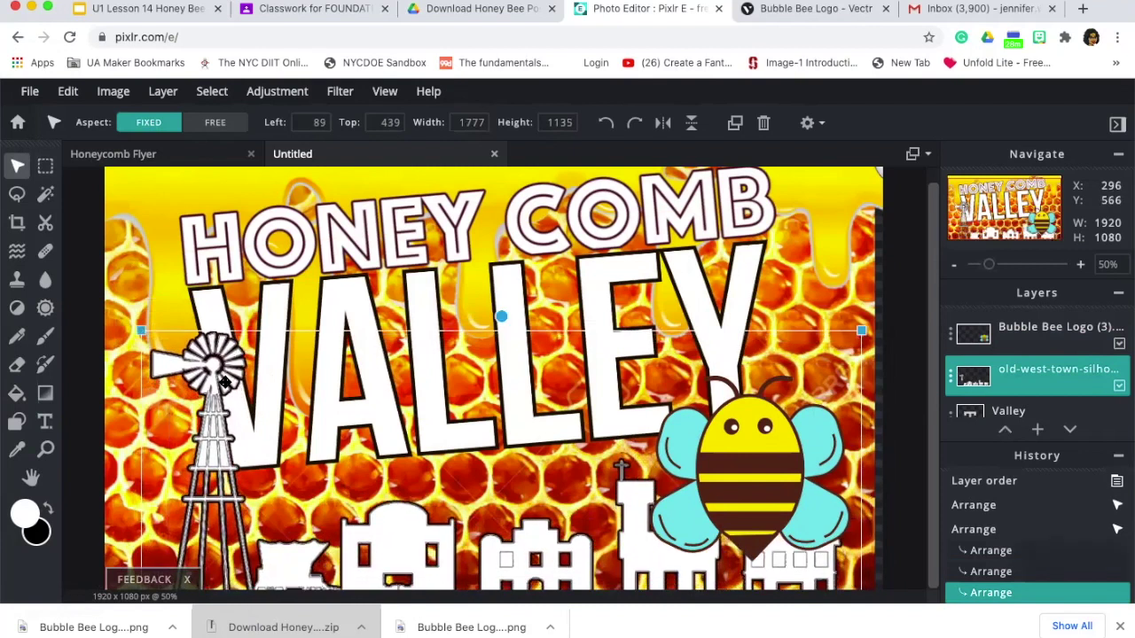
pyautogui.click(19, 423)
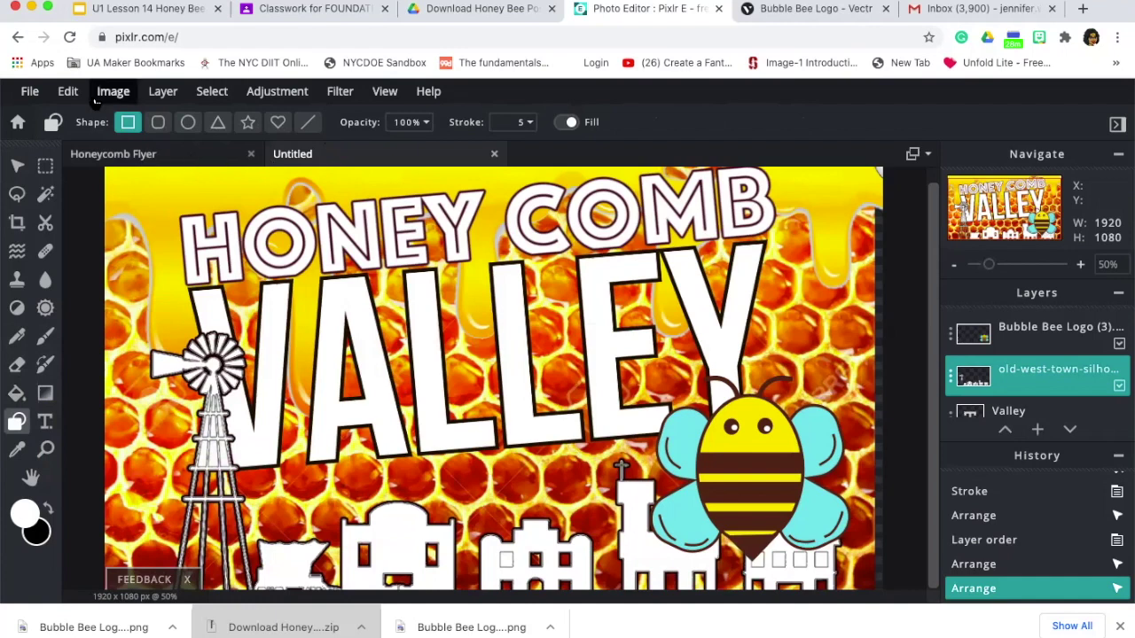
# Download the flyer as a 1920 x 1080 PNG named with the surname followed by "-honeyflyer"
pyautogui.click(30, 90)
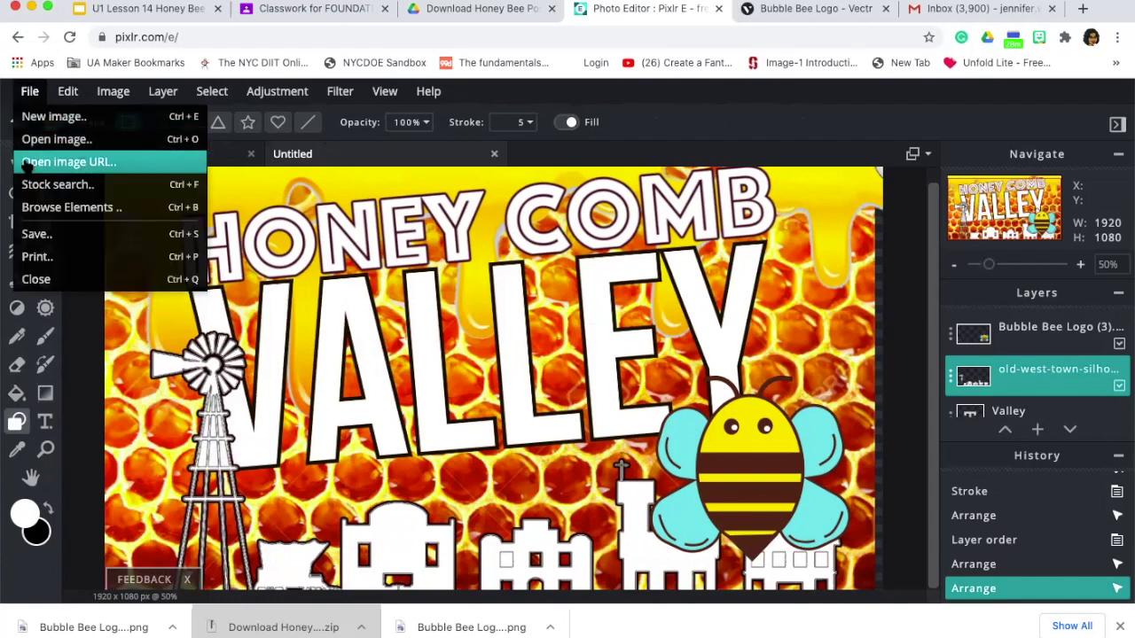
pyautogui.click(38, 236)
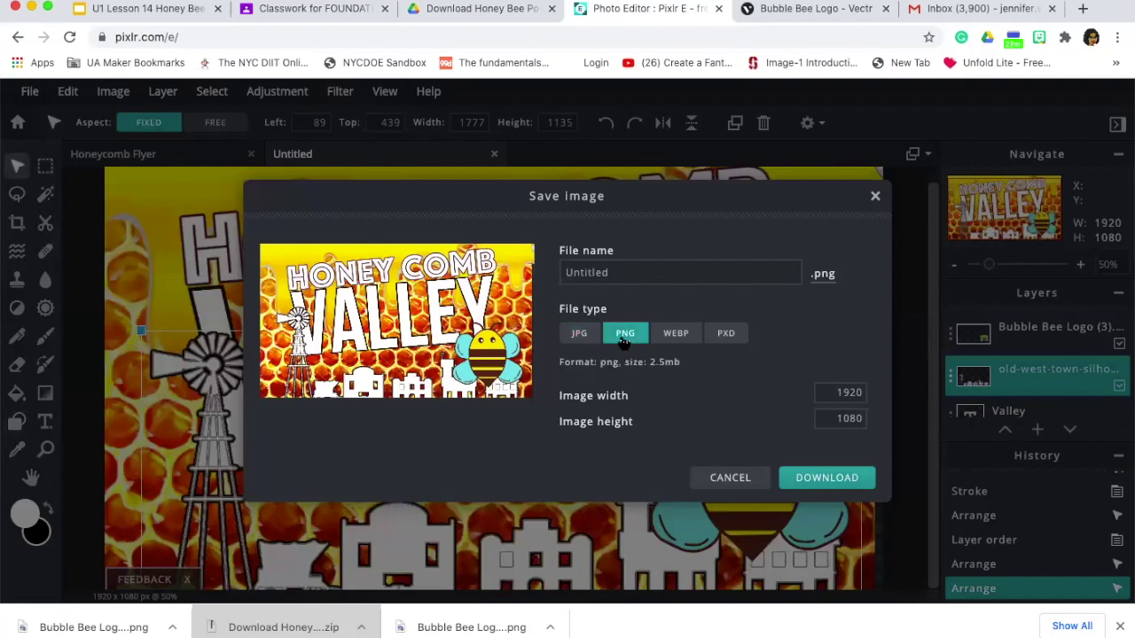
pyautogui.click(622, 272)
pyautogui.doubleClick(618, 272)
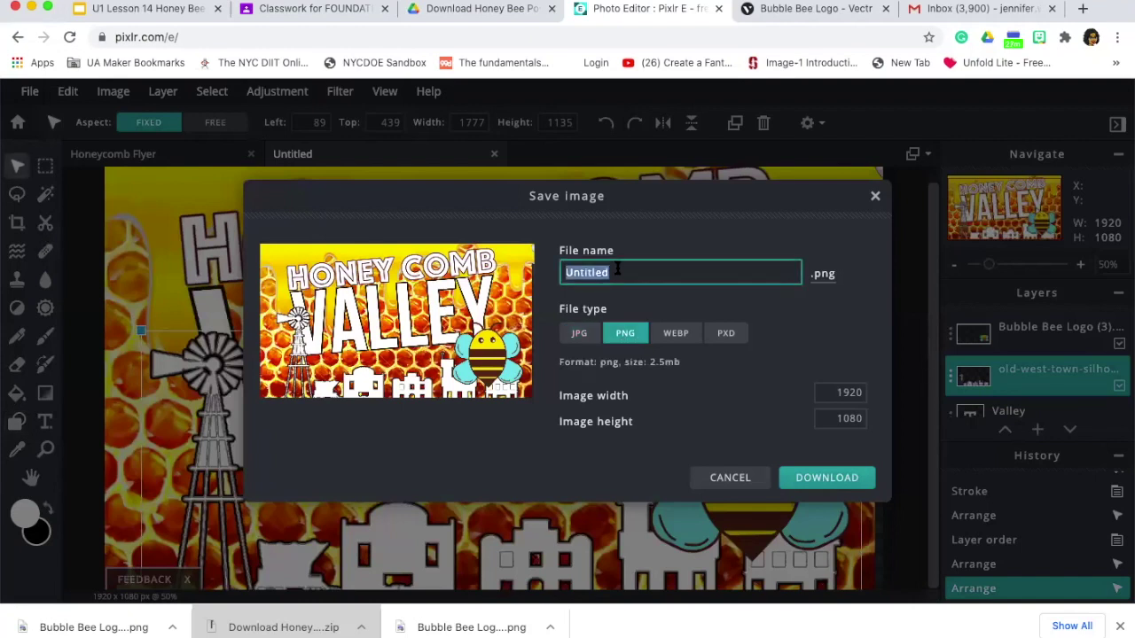
pyautogui.write('ward-honeyflyer')
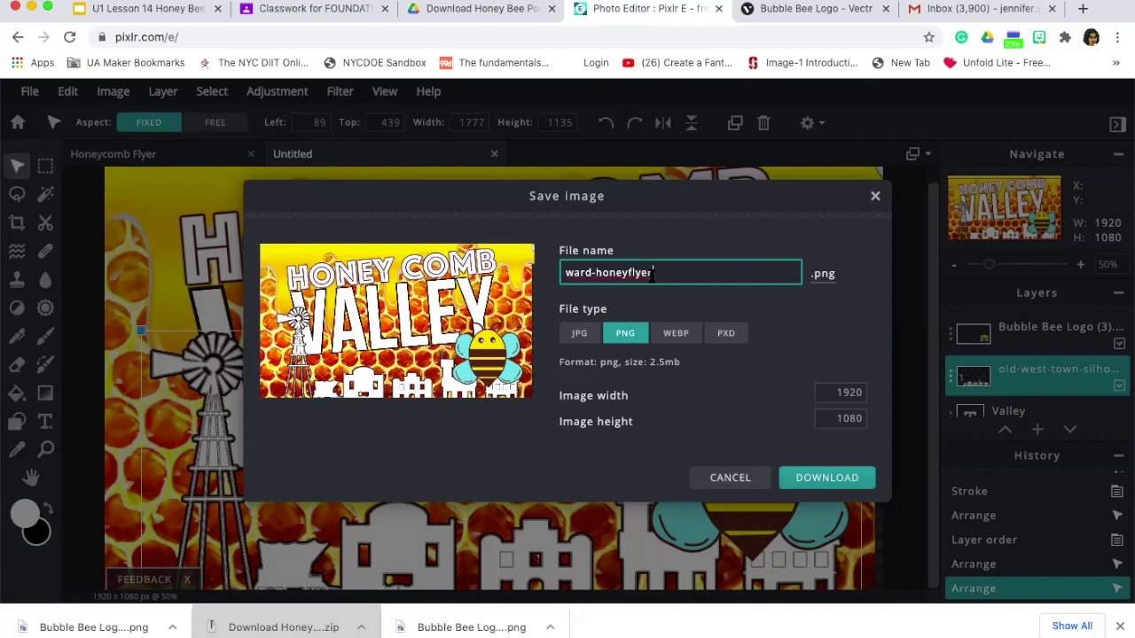
pyautogui.click(804, 478)
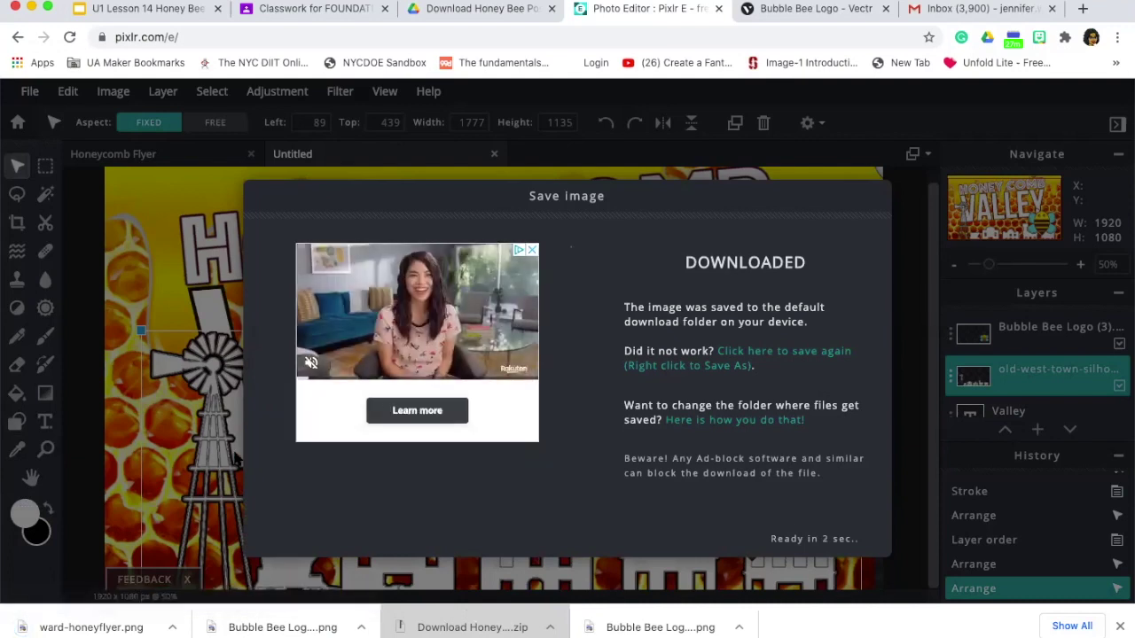
pyautogui.click(874, 196)
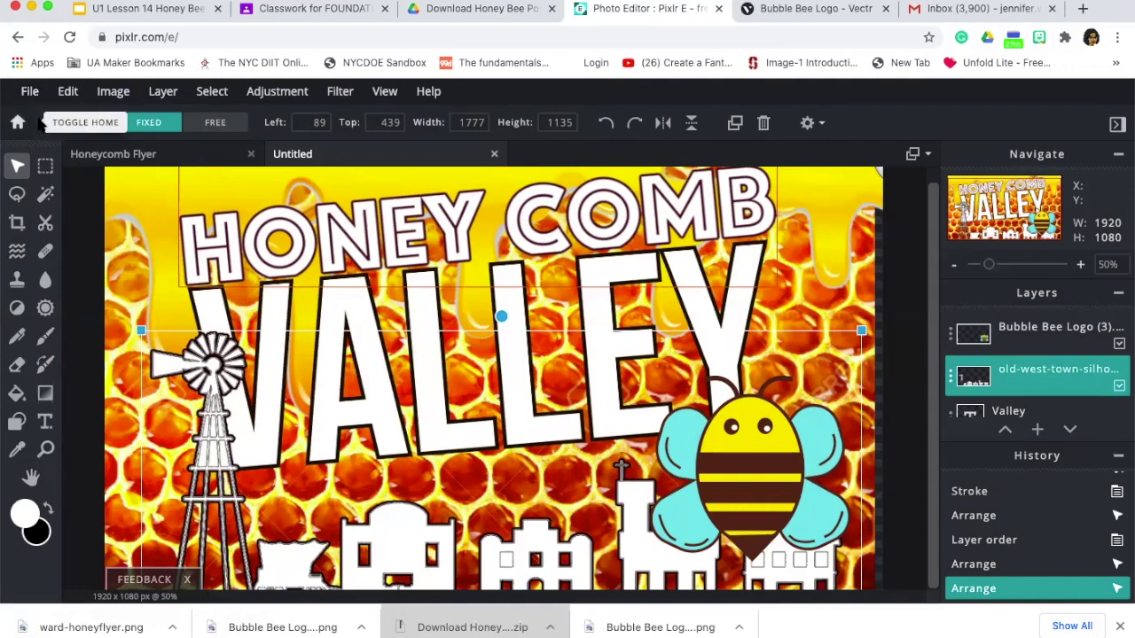
# Rename the active untitled project in the history to "Honeycomb Flyer"
pyautogui.click(18, 122)
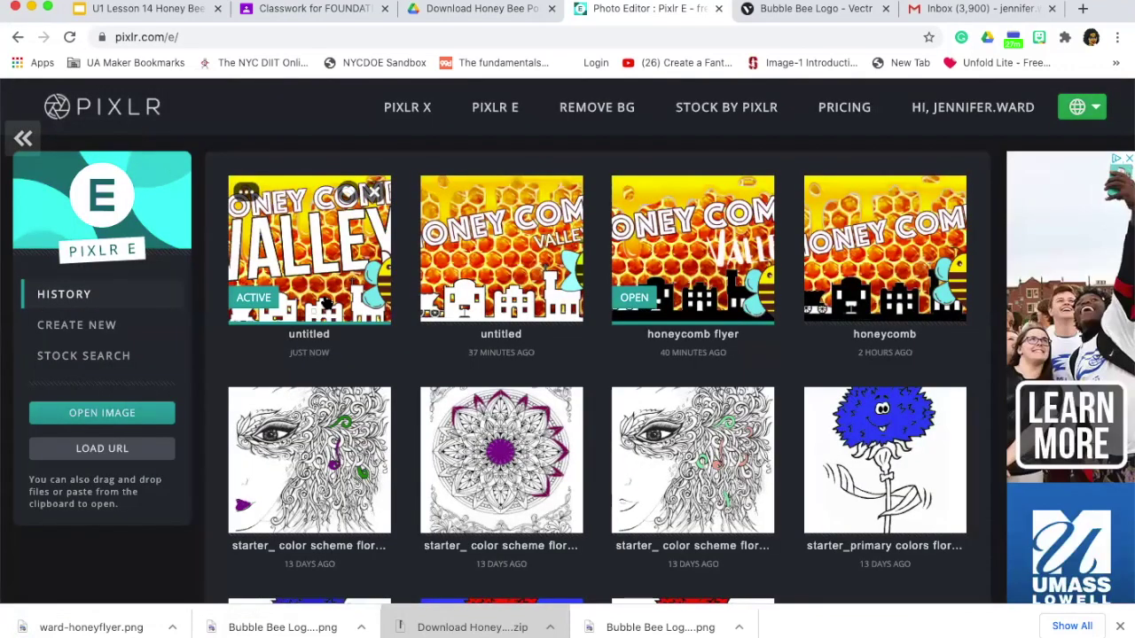
pyautogui.doubleClick(309, 335)
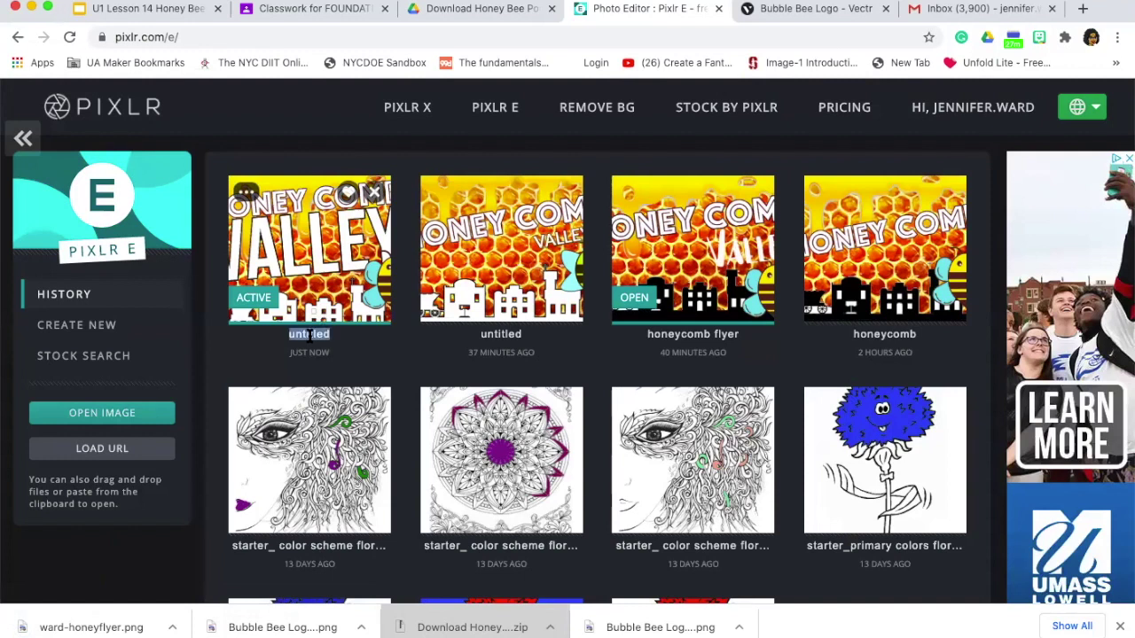
pyautogui.write('Hony')
pyautogui.press('BackSpace')
pyautogui.write('eycomb Flyer')
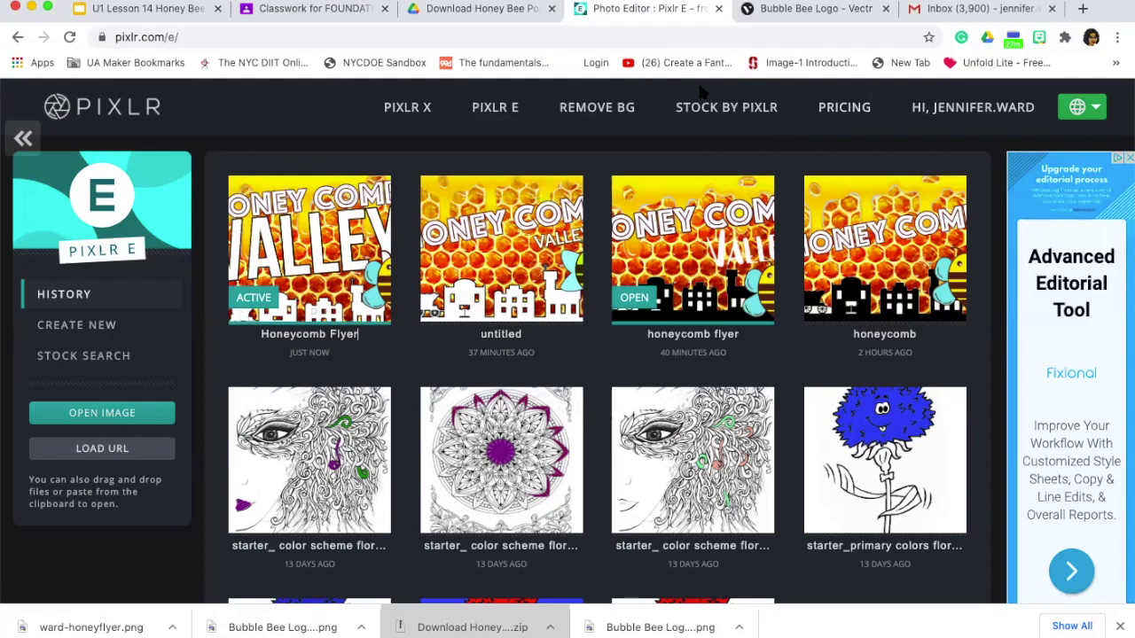
# Switch to the lesson presentation in Google Slides and go to the slide listing the flyer requirements
pyautogui.click(306, 9)
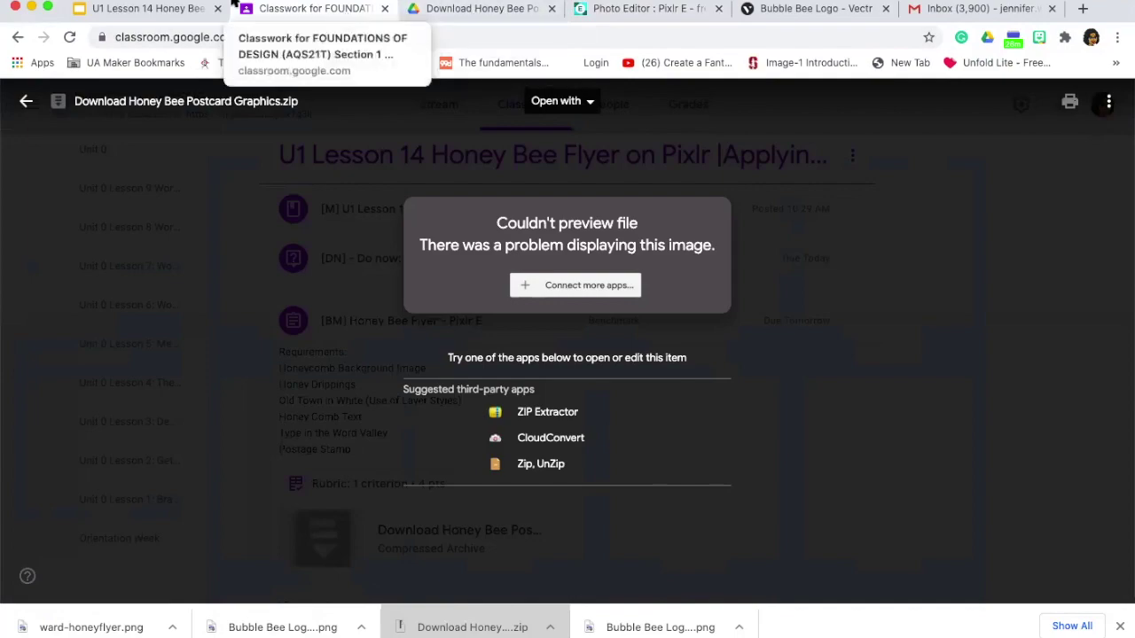
pyautogui.click(162, 17)
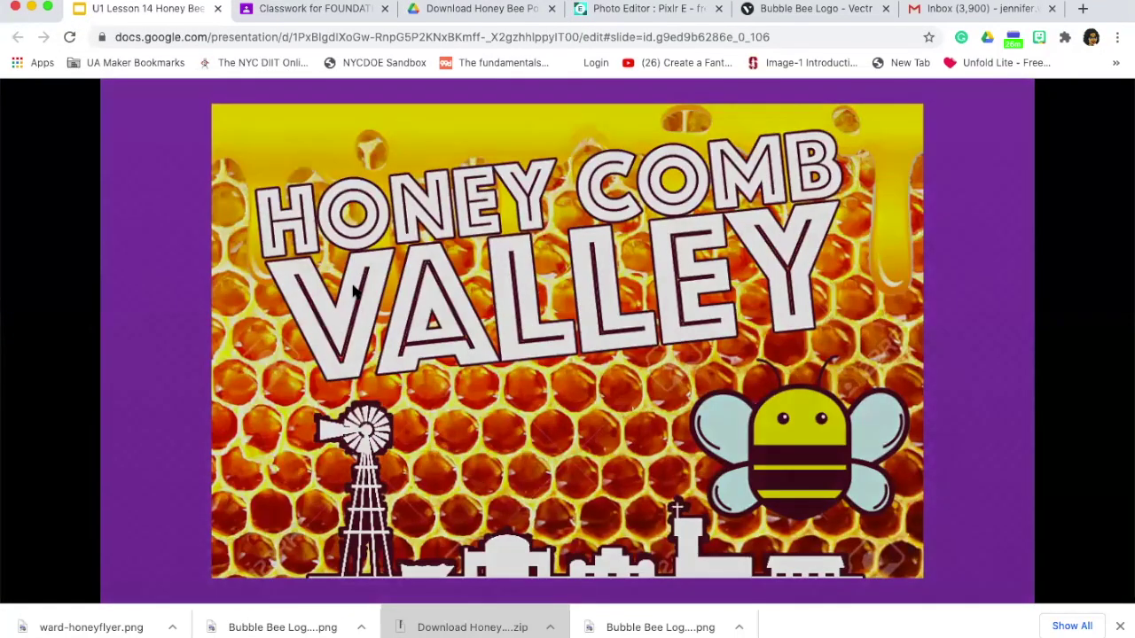
pyautogui.click(352, 292)
pyautogui.click(353, 292)
pyautogui.click(353, 293)
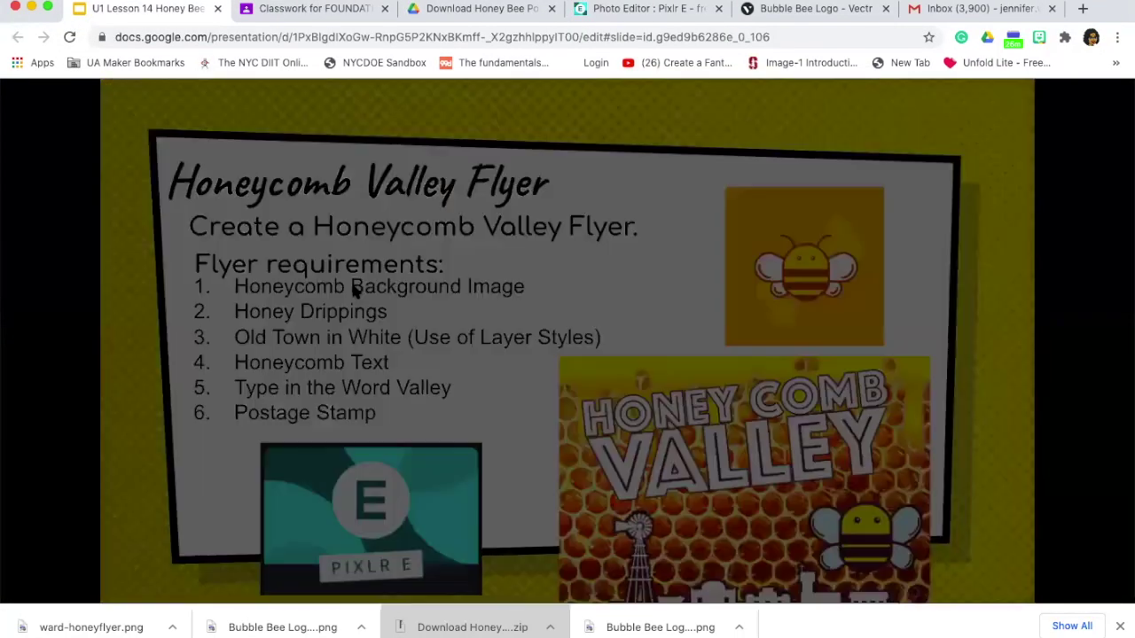